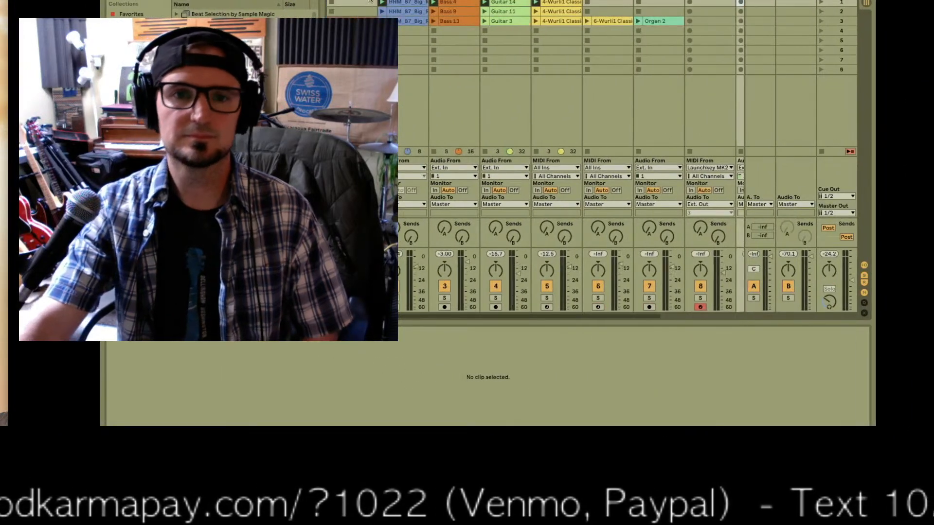
Launch scene 2, followed by scene 3, to play their clips across the tracks
scroll(425, 9, "right", 2)
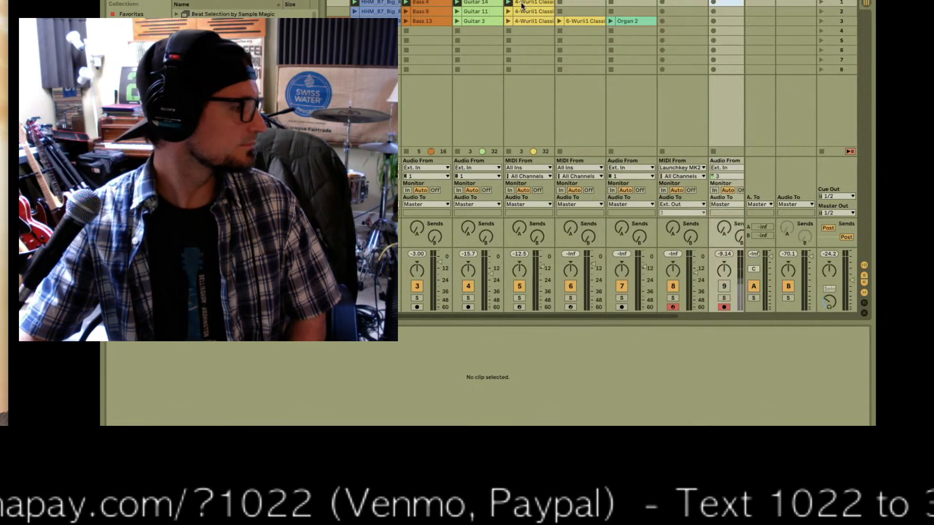
scroll(522, 6, "right", 6)
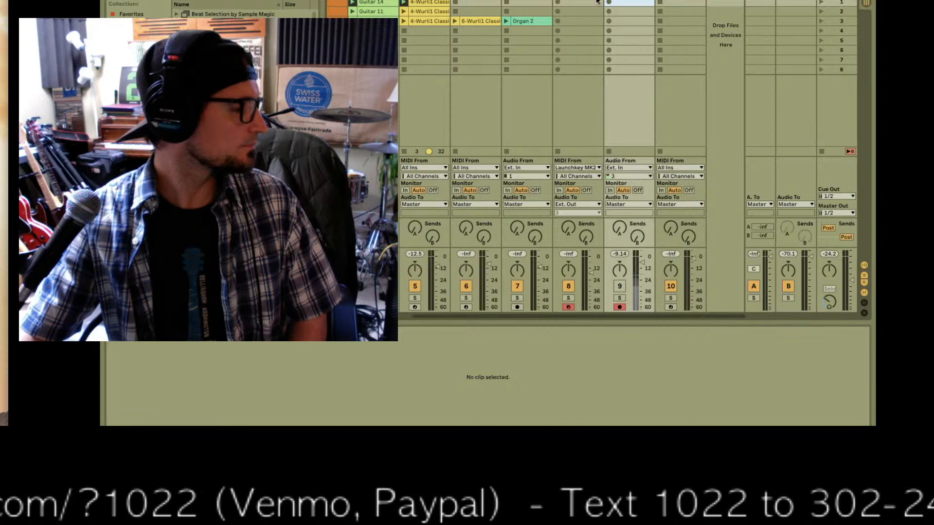
scroll(652, 20, "left", 1)
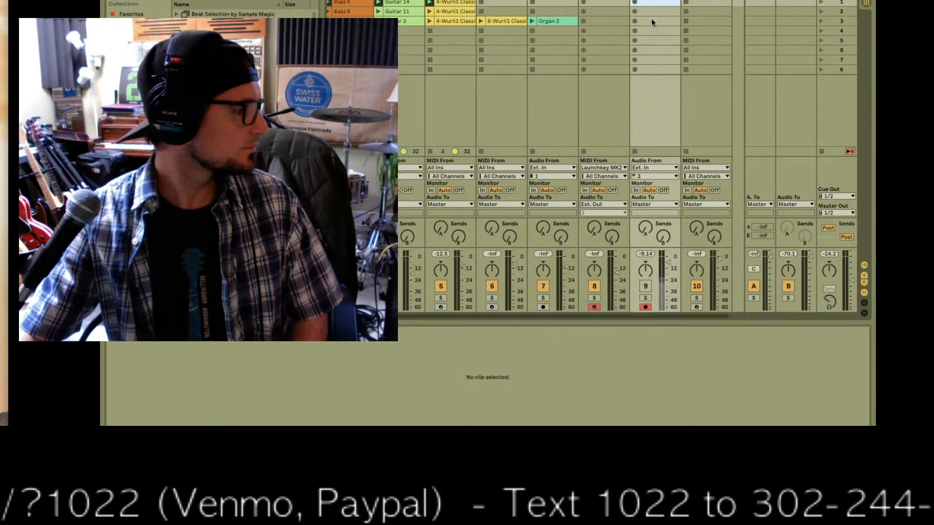
scroll(651, 19, "left", 2)
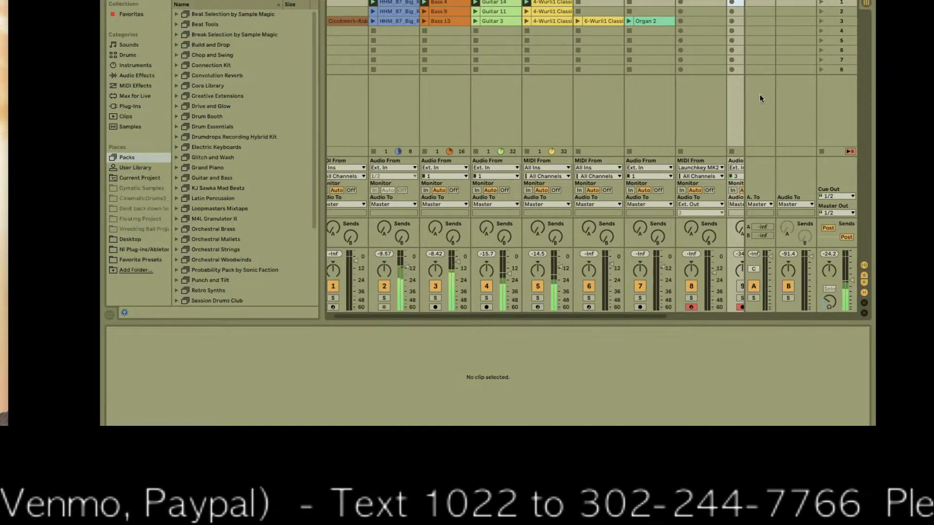
scroll(685, 92, "left", 1)
scroll(684, 92, "left", 1)
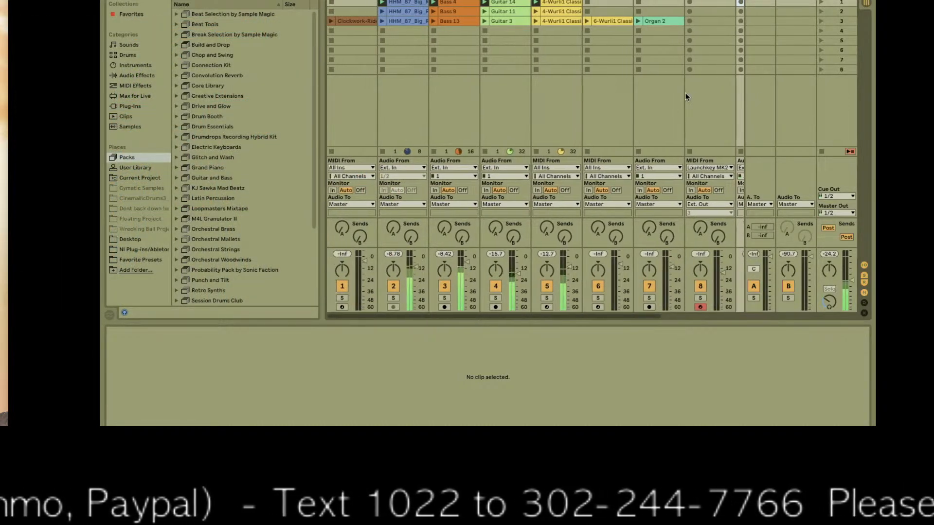
left_click(822, 11)
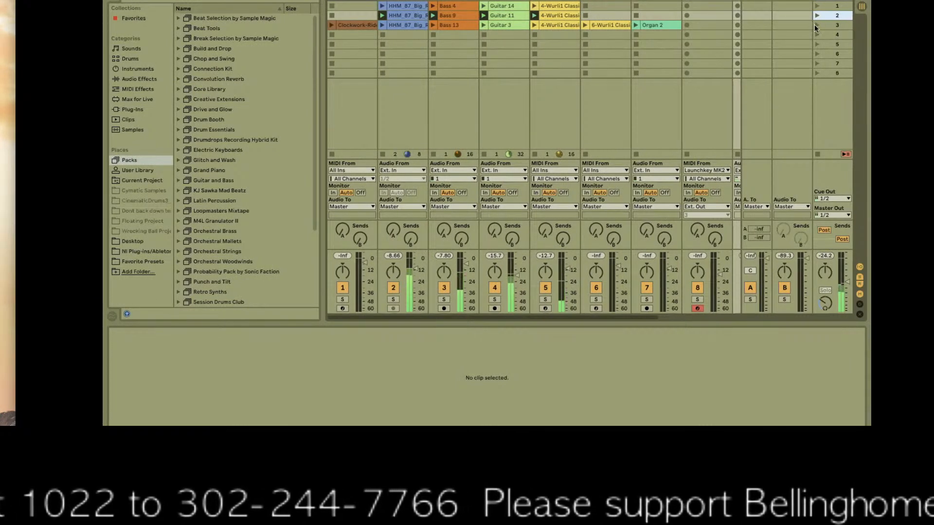
left_click(815, 25)
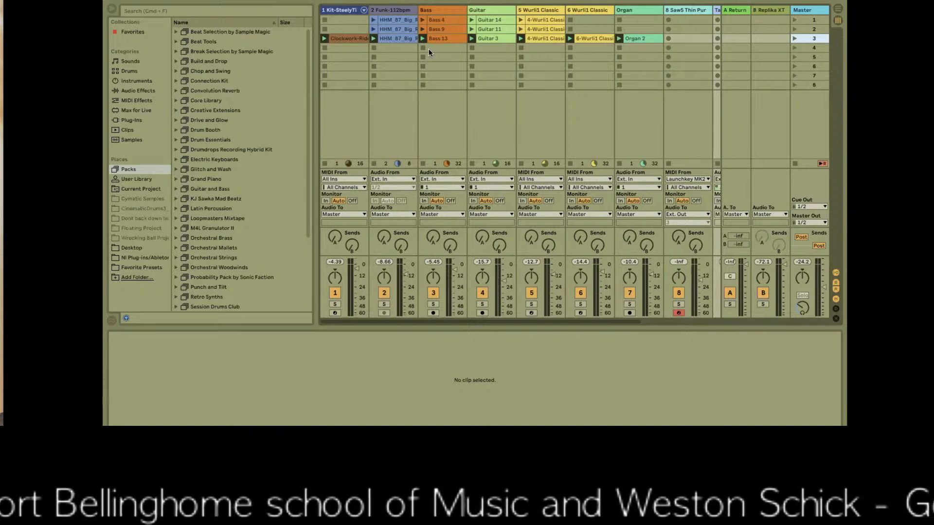
Inspect the Guitar 14 clip and the scene 1 clip on the 5 Wurli1 Classic track in the clip editor
scroll(428, 49, "right", 1)
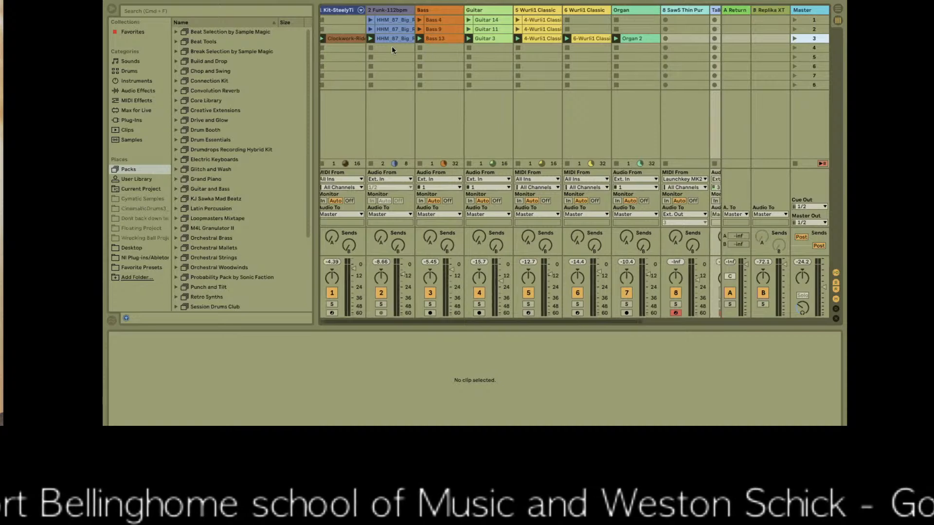
left_click(484, 48)
left_click(544, 48)
left_click(588, 47)
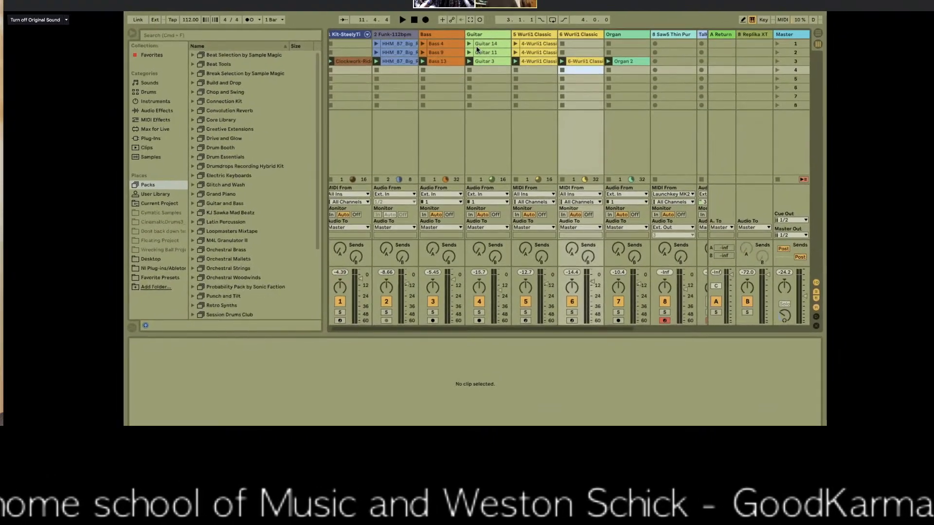
left_click(480, 45)
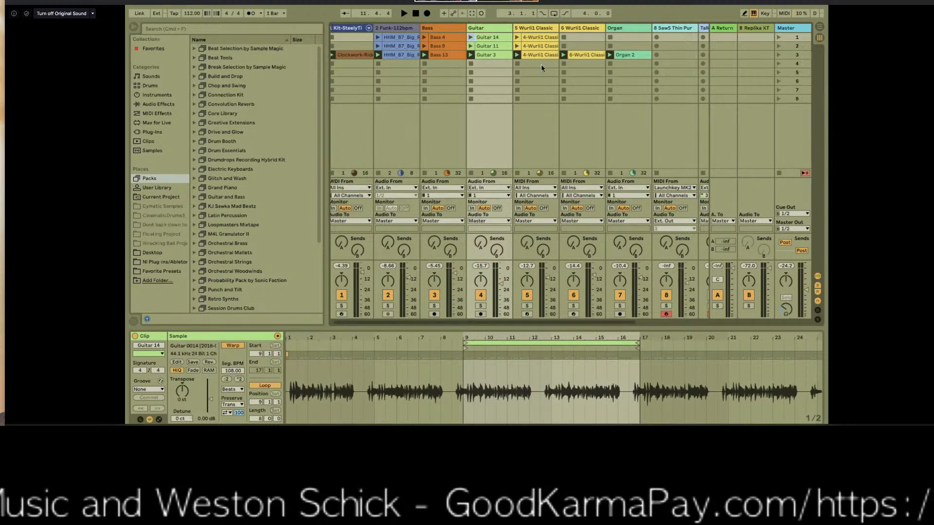
left_click_drag(545, 80, 542, 39)
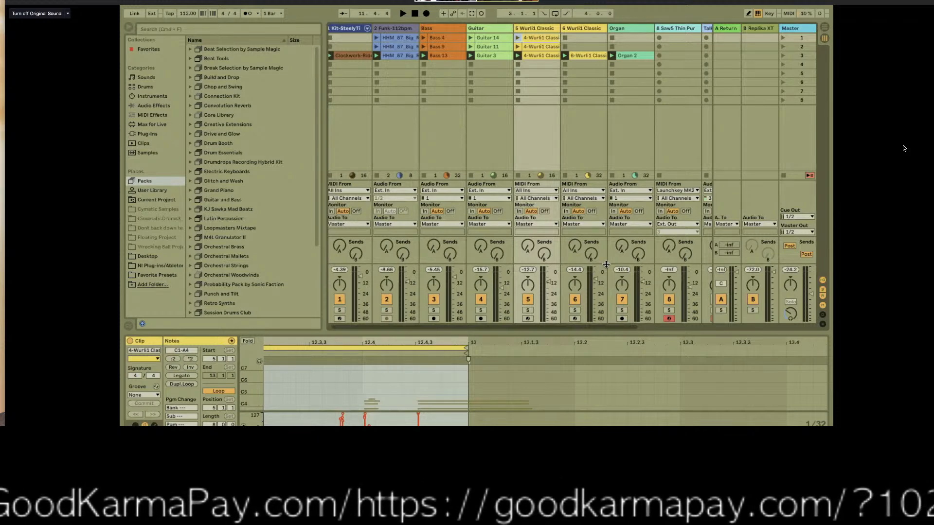
Show the Arrangement View with a narrower browser and switch playback of all tracks back to the arrangement
key("Tab")
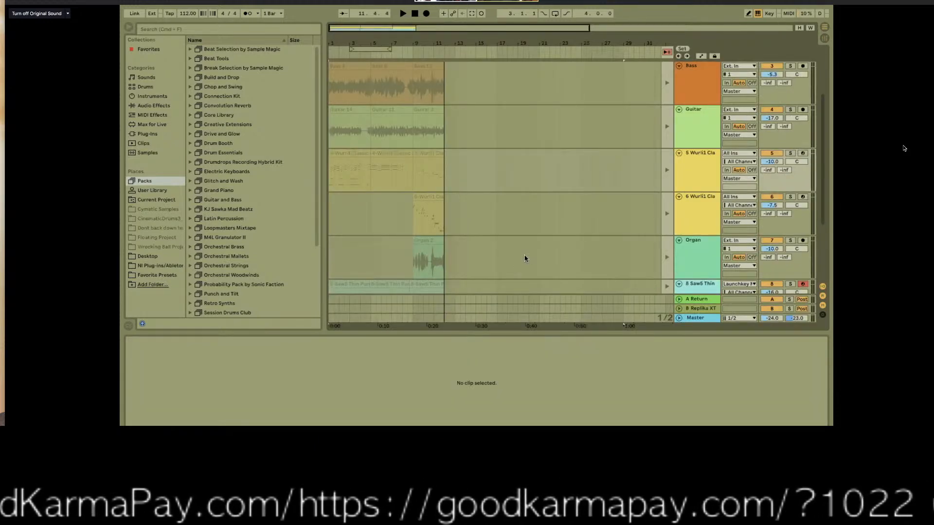
scroll(502, 170, "right", 1)
scroll(445, 180, "up", 1)
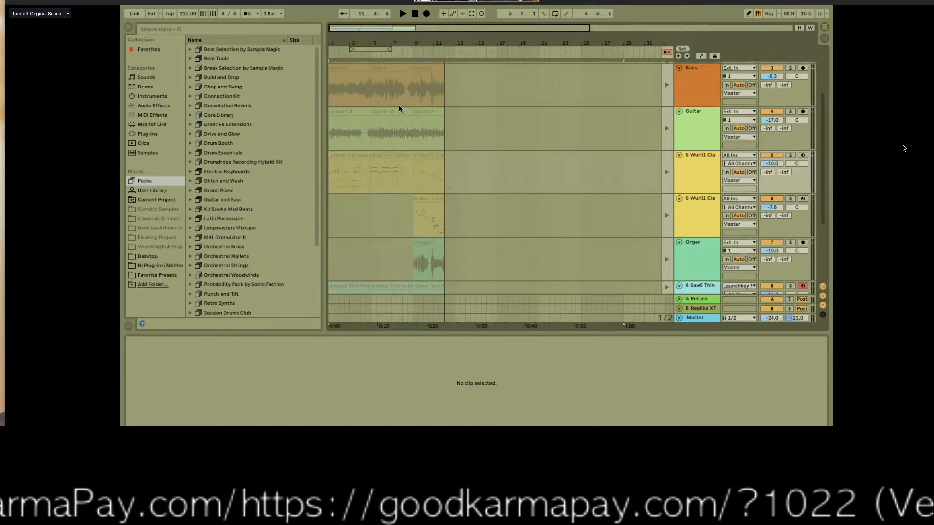
left_click_drag(323, 77, 299, 86)
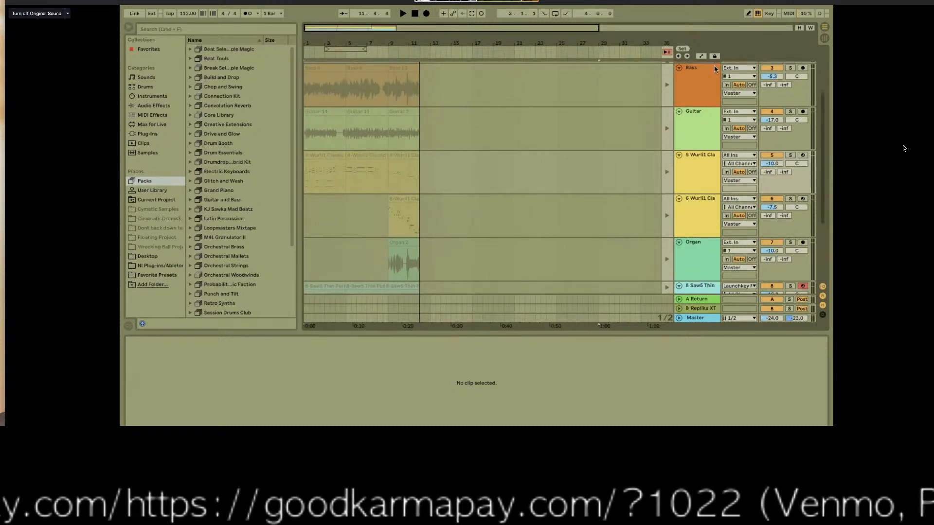
left_click(670, 53)
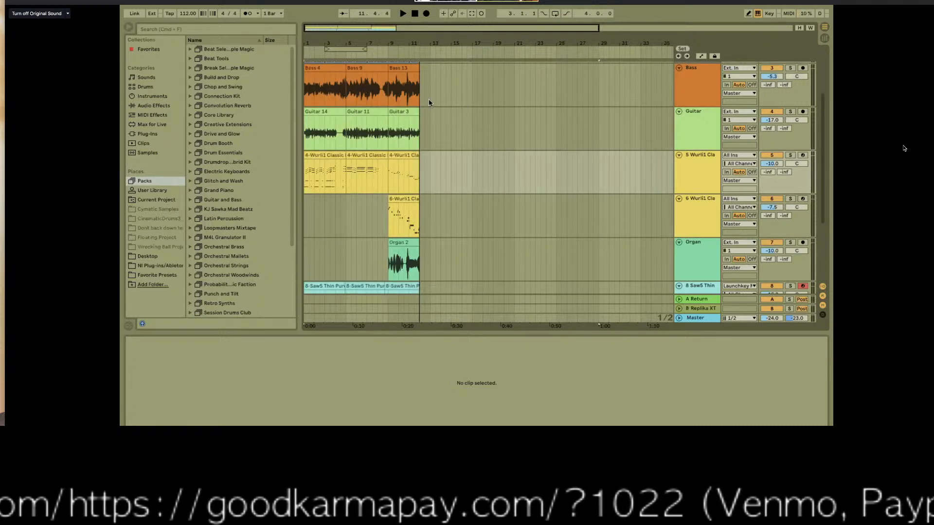
Look over the recorded clips on the arrangement's tracks and compare them with the scenes in the Session View
scroll(471, 159, "down", 3)
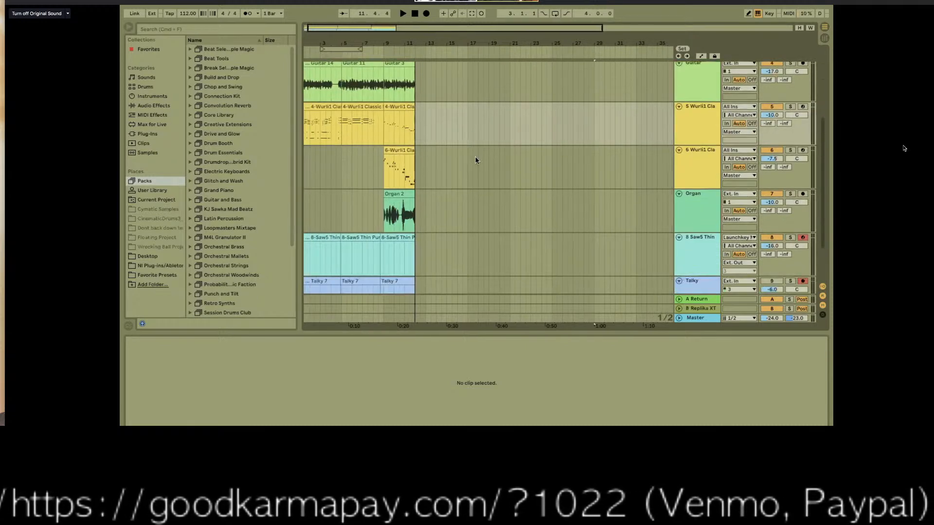
scroll(436, 174, "up", 5)
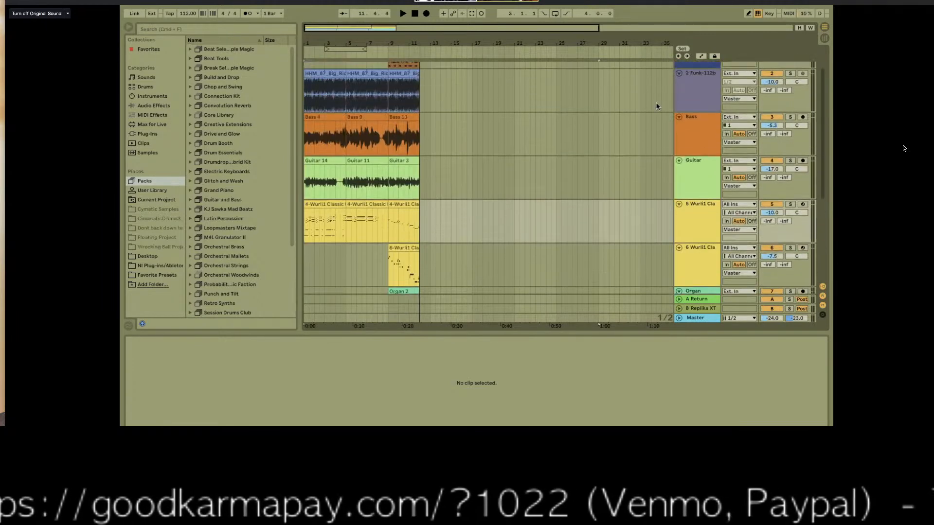
scroll(597, 152, "up", 2)
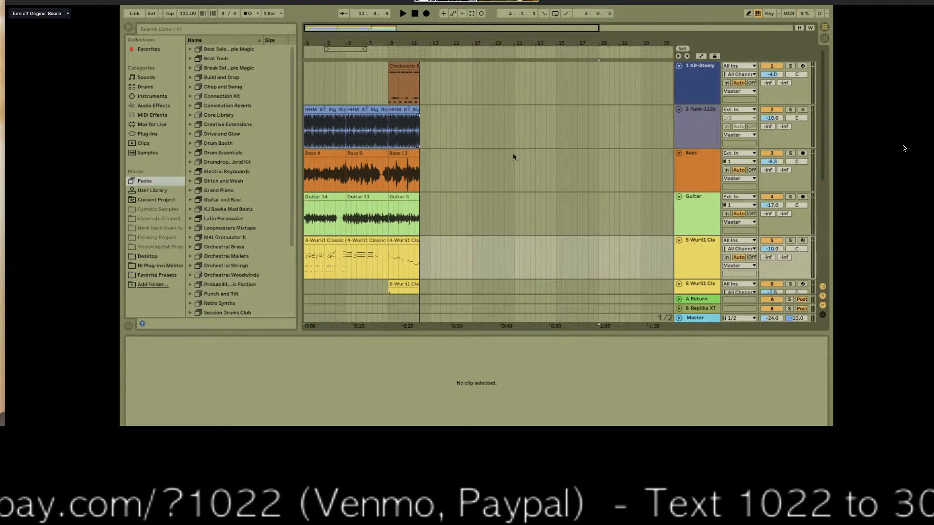
key("Tab")
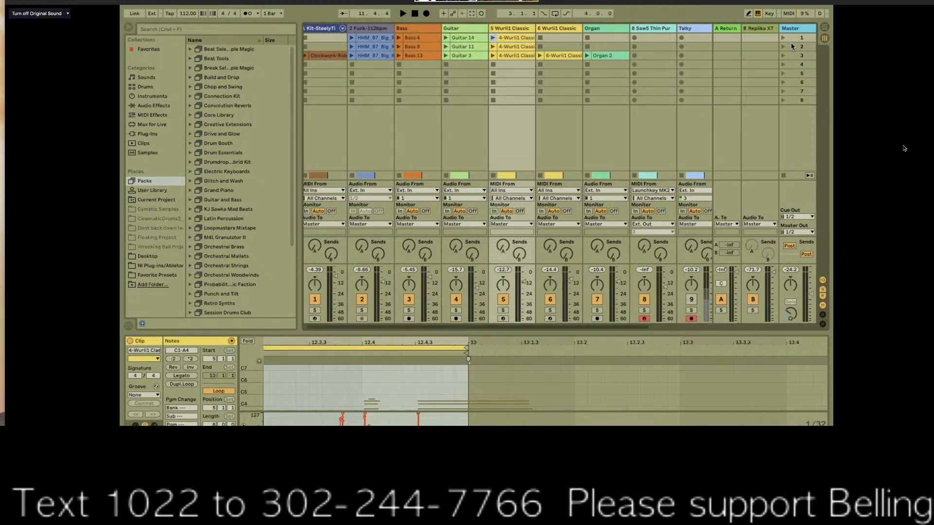
key("Tab")
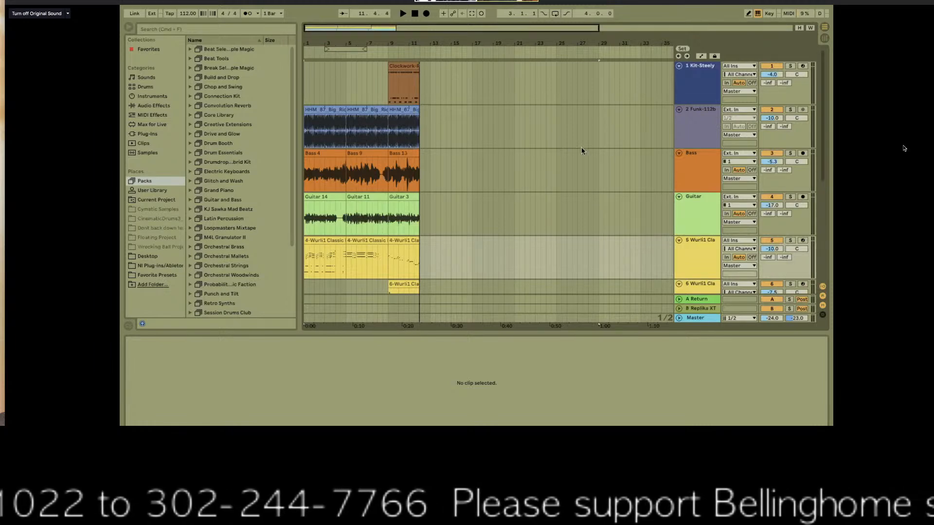
Select the Bass track and review the arrangement from the drum kit down to the Pad track and past the last clips
left_click(680, 170)
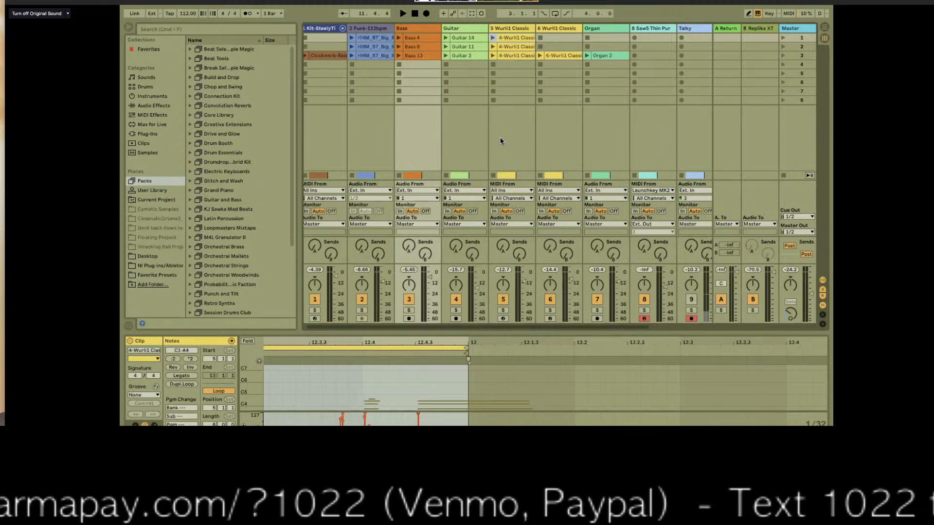
key("Tab")
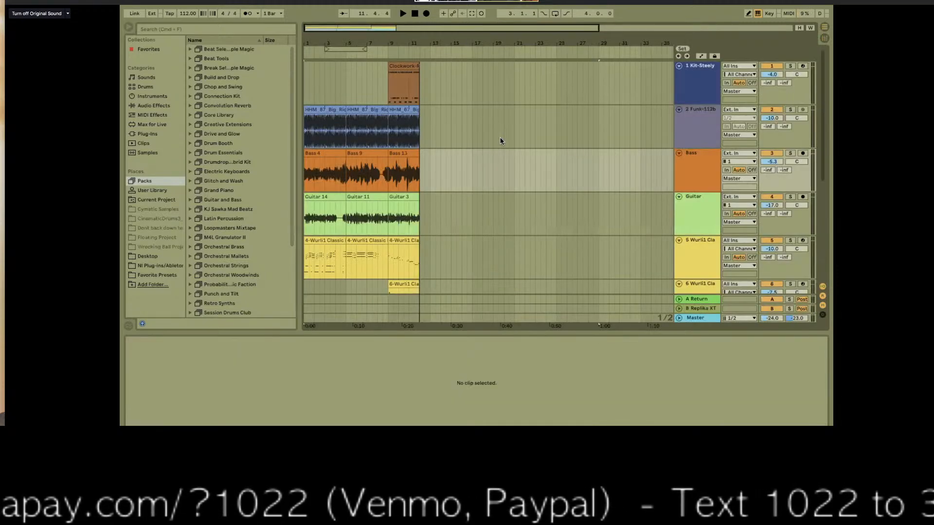
scroll(509, 181, "down", 4)
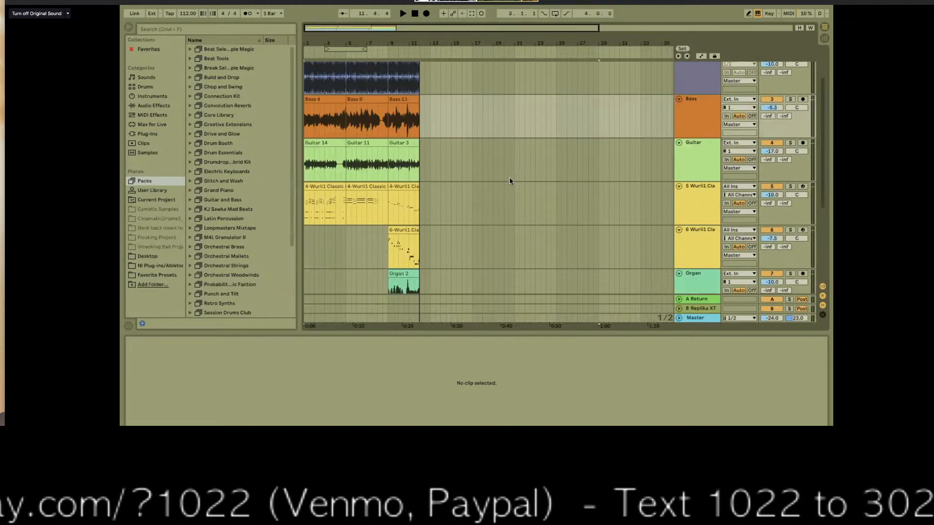
scroll(509, 181, "up", 4)
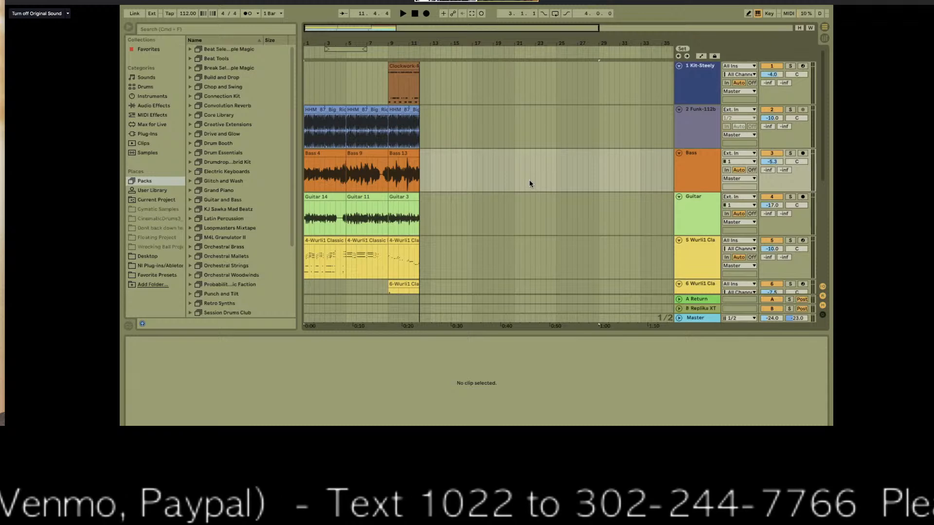
scroll(529, 182, "down", 10)
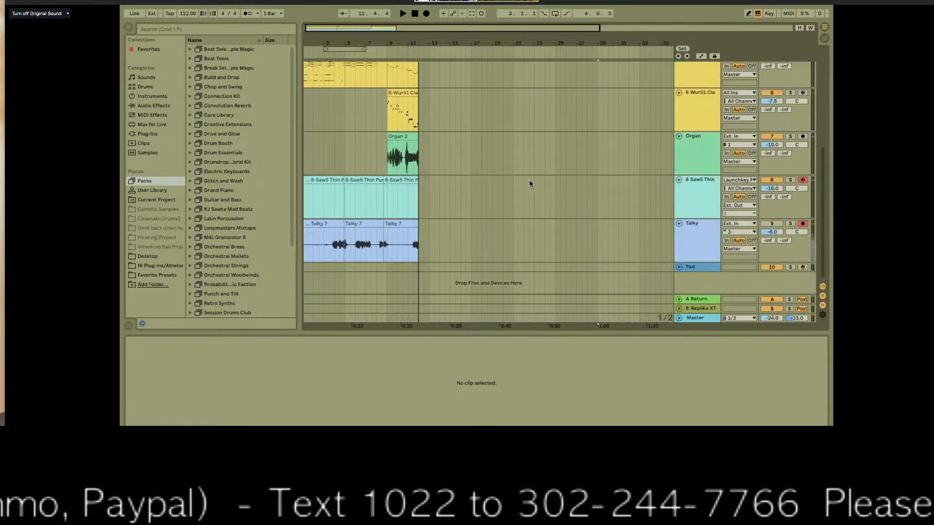
scroll(530, 181, "up", 10)
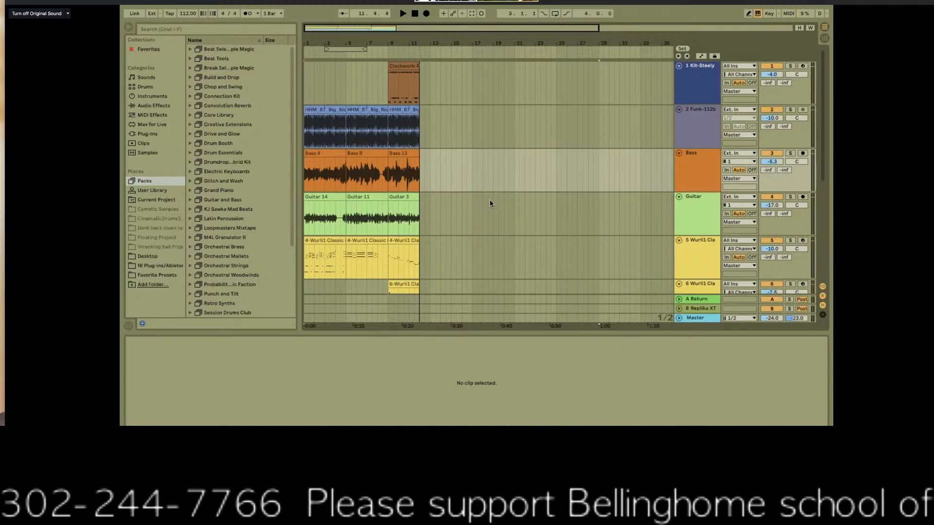
scroll(502, 175, "down", 4)
scroll(502, 175, "right", 4)
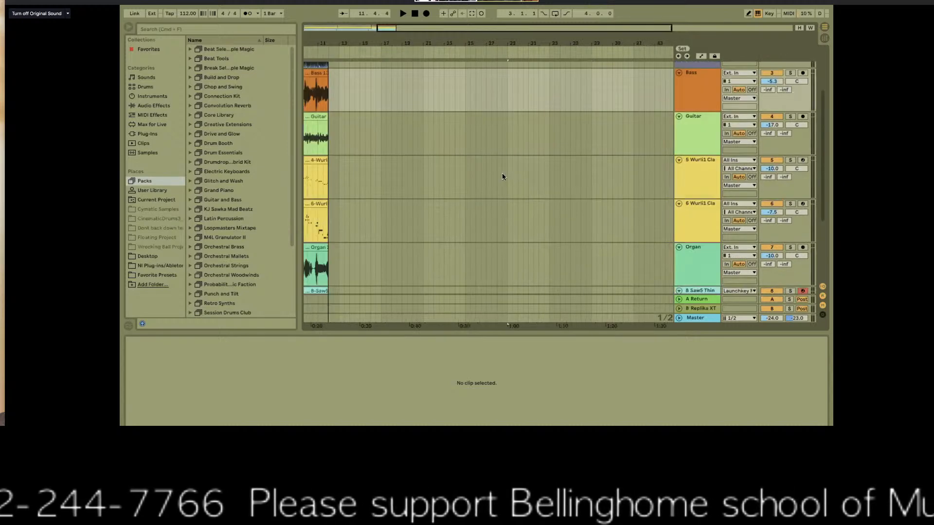
scroll(504, 175, "left", 4)
scroll(504, 176, "up", 4)
key("Tab")
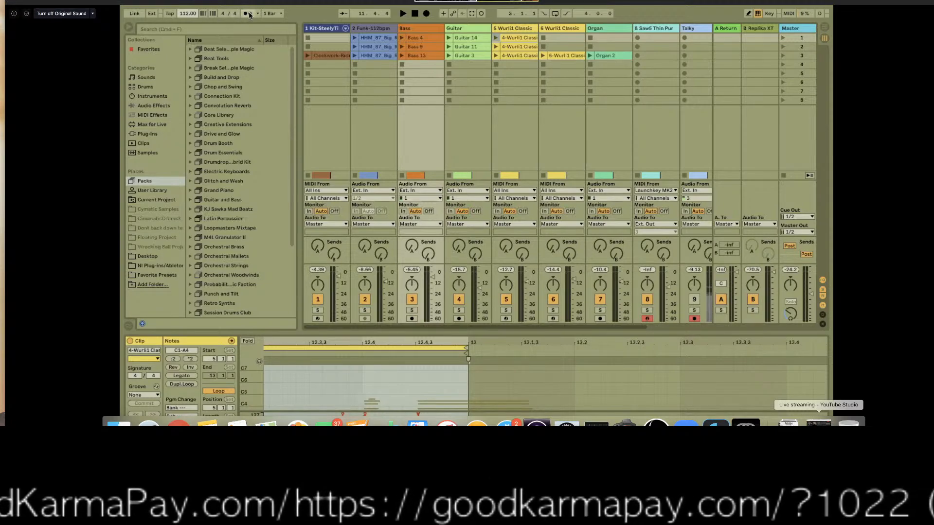
Examine the metronome's count-in, sound and rhythm options, leaving the settings as they are
left_click(819, 423)
left_click(654, 2)
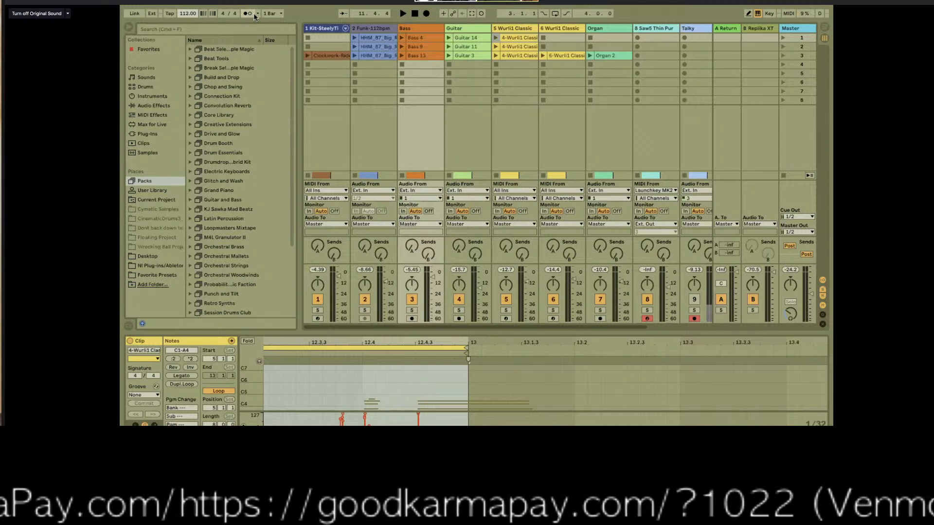
left_click(258, 13)
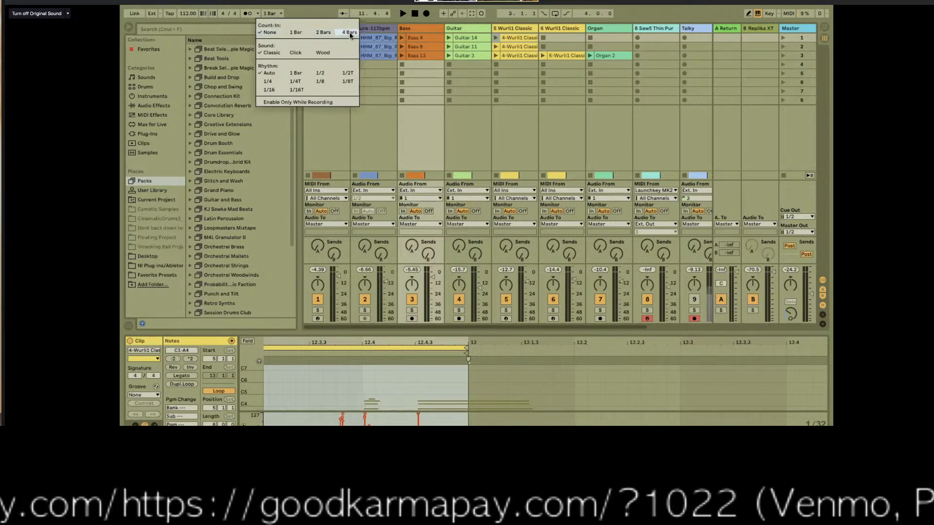
left_click_drag(55, 2, 515, 3)
key("super+Tab")
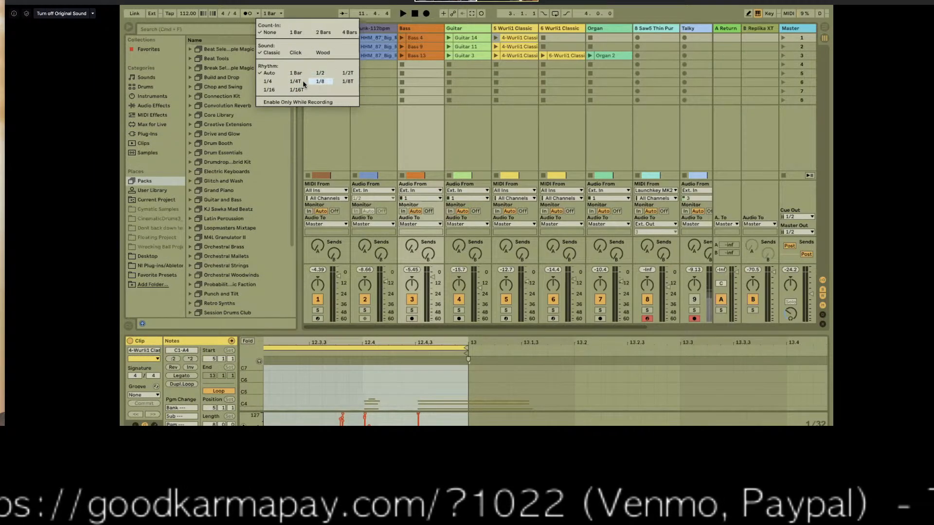
left_click(304, 14)
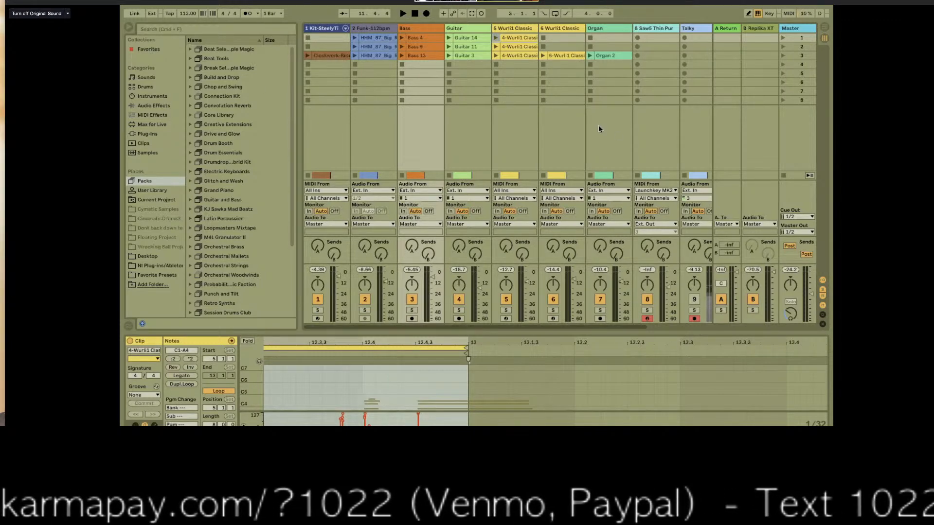
Compare the Arrangement View with the Session View once more, finishing on the arrangement timeline
key("Tab")
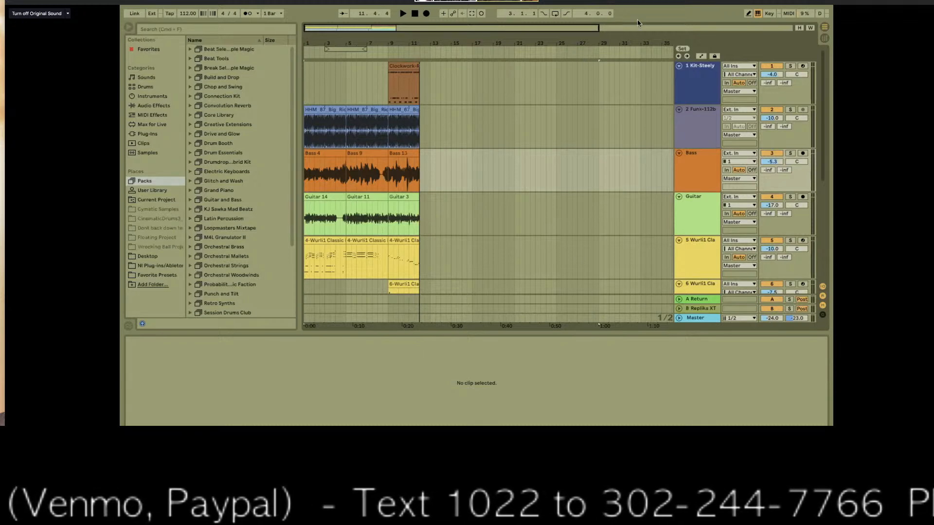
key("Tab")
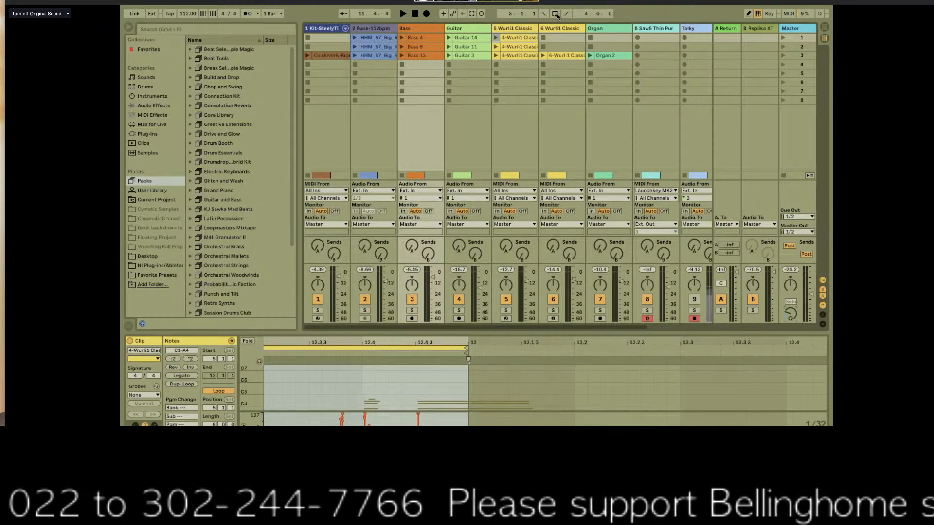
key("Tab")
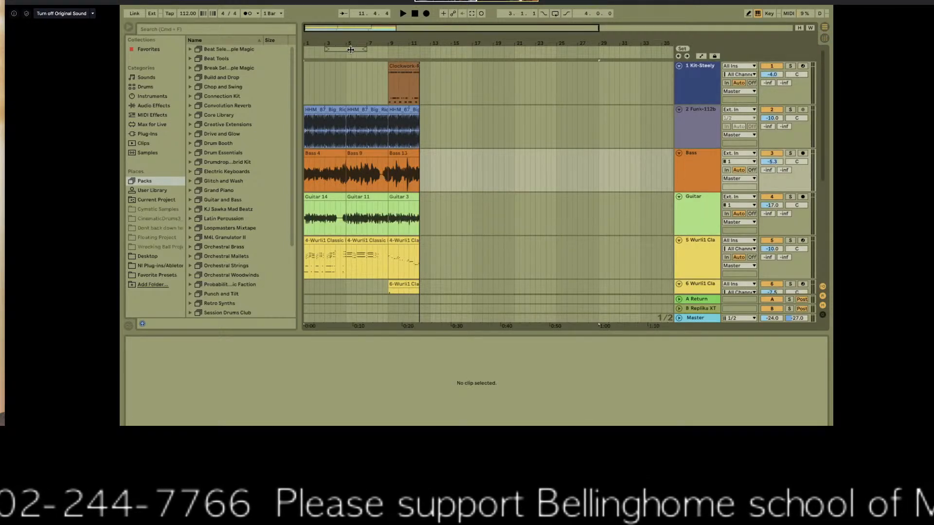
Move the arrangement's loop region to start at 9.3.1 and switch to the Session View
mouse_move(347, 49)
left_mouse_down()
mouse_move(418, 60)
mouse_move(402, 60)
mouse_move(435, 54)
left_mouse_up()
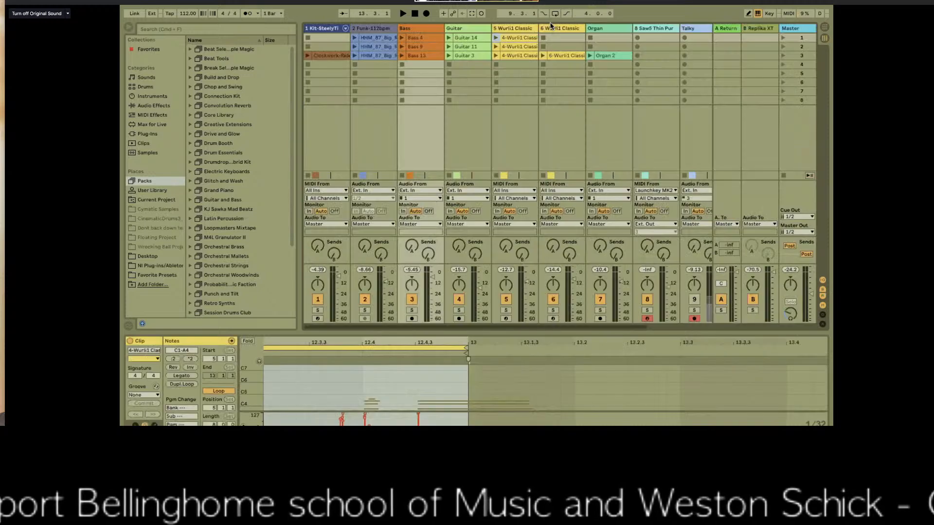
key("Tab")
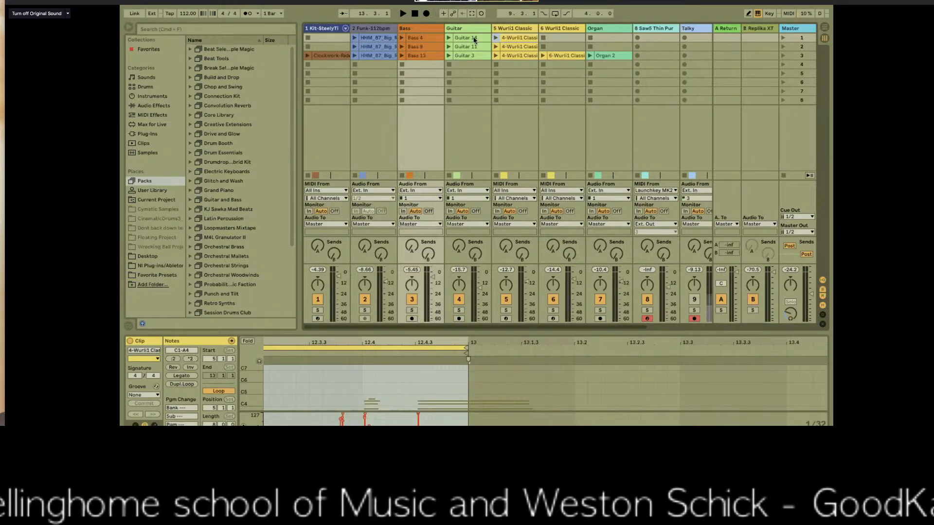
Inspect the first clip on the 5 Wurli Classic track and the Bass 4, Bass 9 and Bass 13 clips
left_click(511, 38)
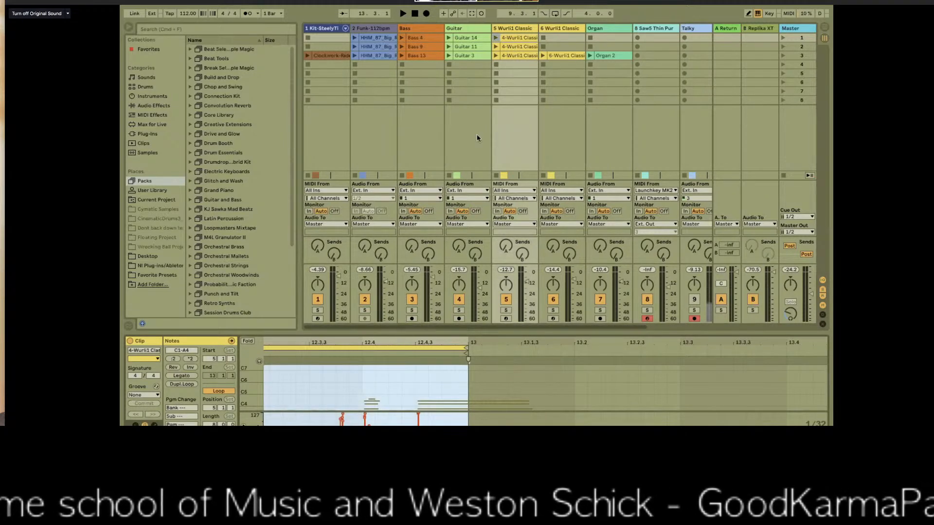
left_click(430, 37)
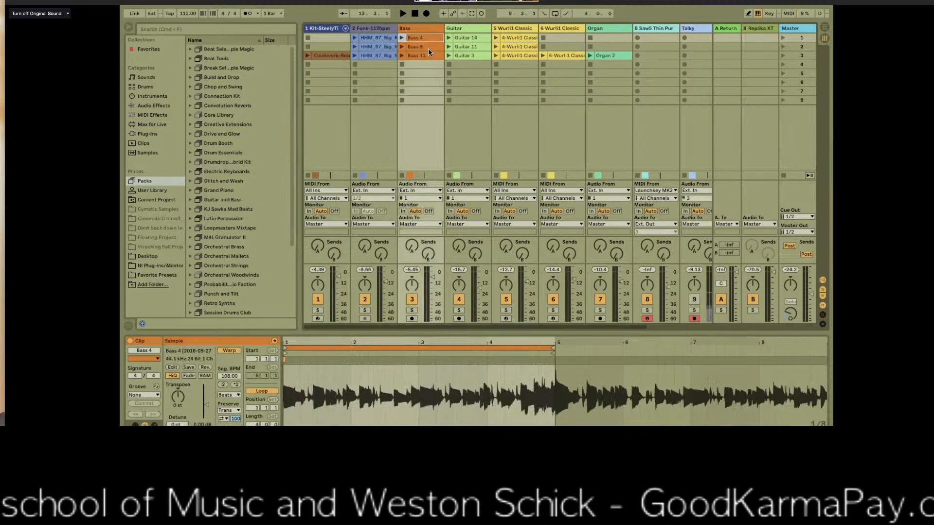
left_click(424, 46)
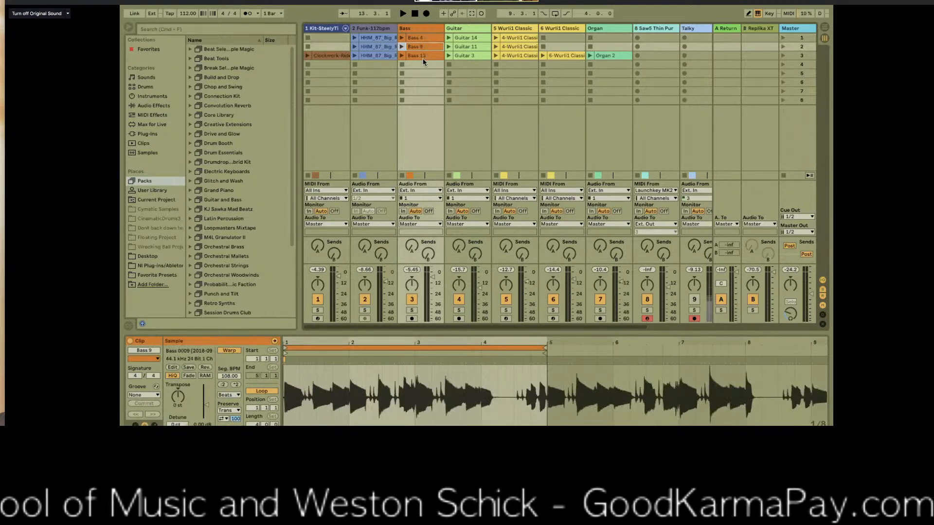
left_click(423, 56)
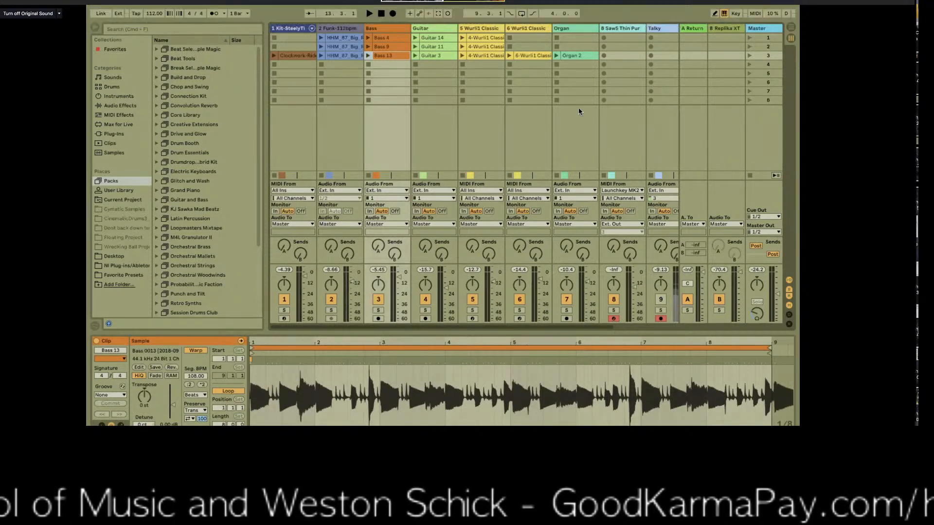
Browse the installed VST and VST3 plug-ins, including the Custom and Antares folders, and collapse the folders again
left_click(117, 133)
left_click(156, 58)
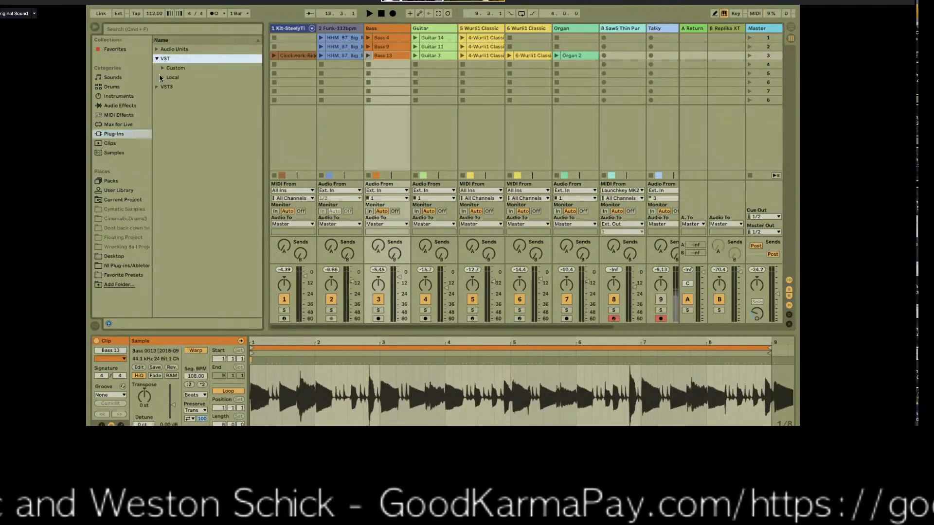
left_click(162, 68)
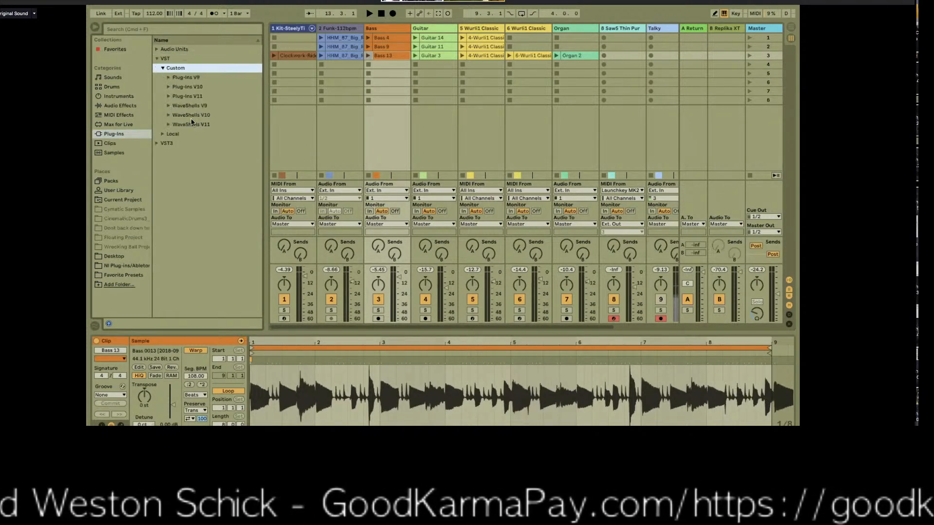
left_click(157, 59)
left_click(156, 69)
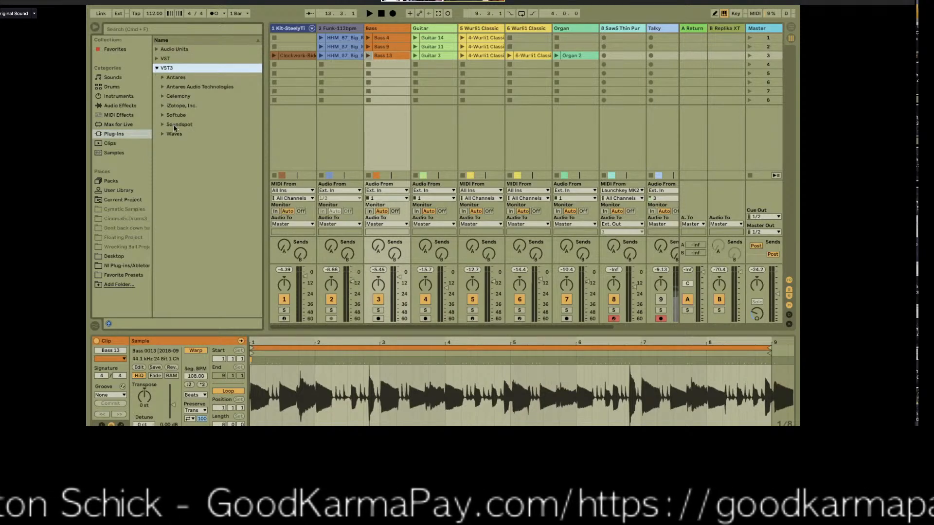
left_click(163, 78)
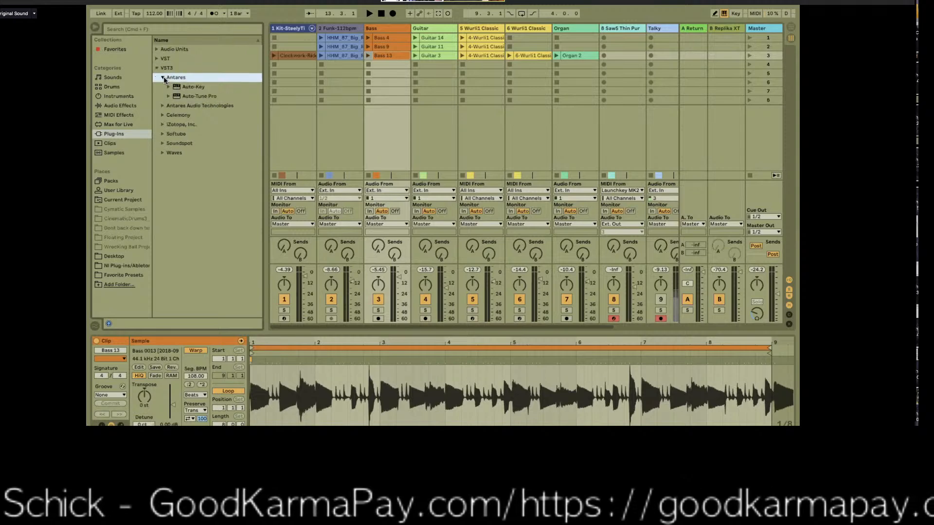
left_click(162, 78)
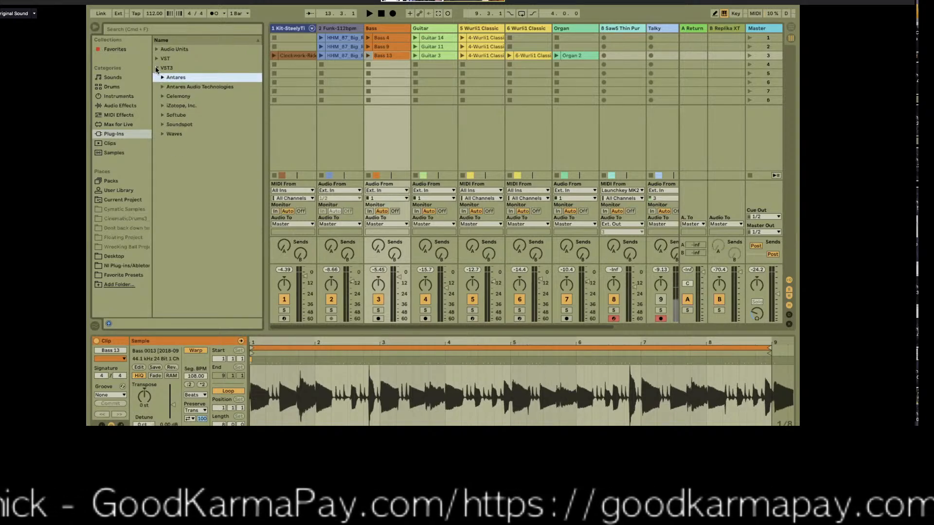
left_click(156, 68)
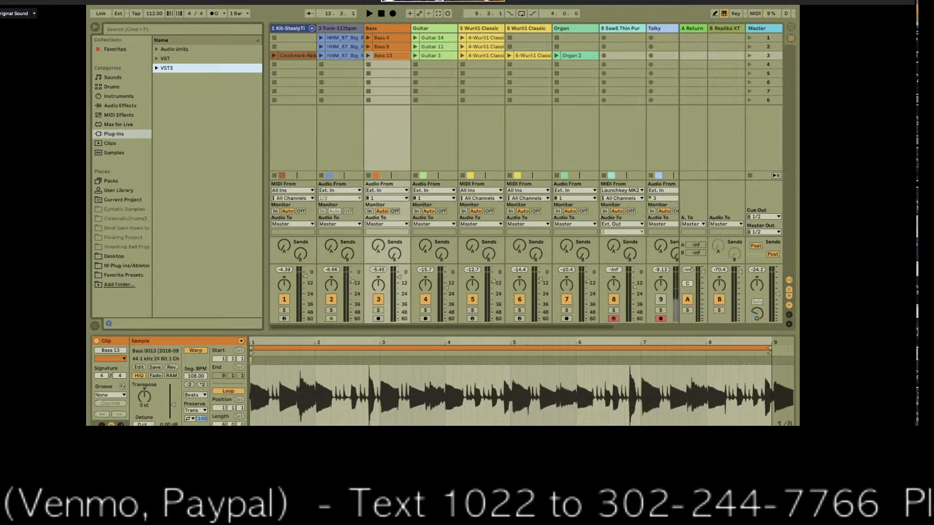
Open the Preferences and examine the Look/Feel settings
left_click(138, 13)
mouse_move(130, 13)
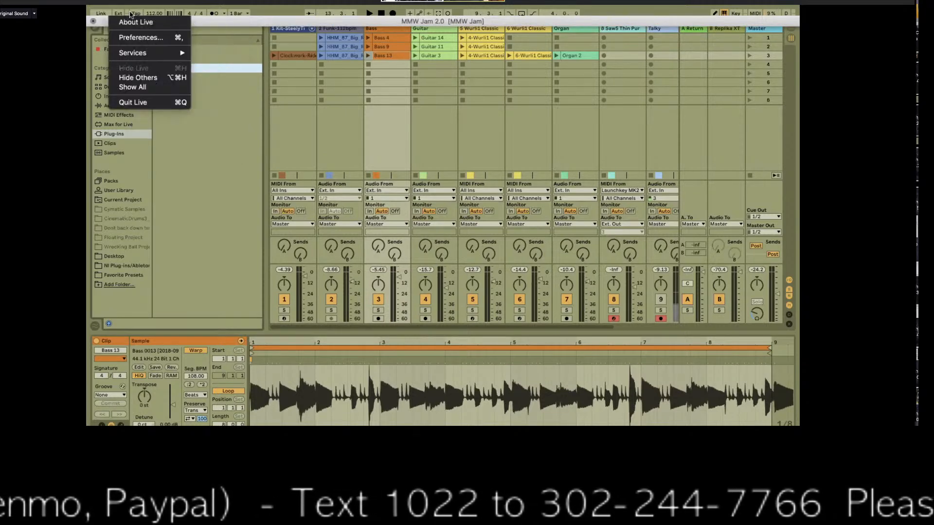
left_click(146, 40)
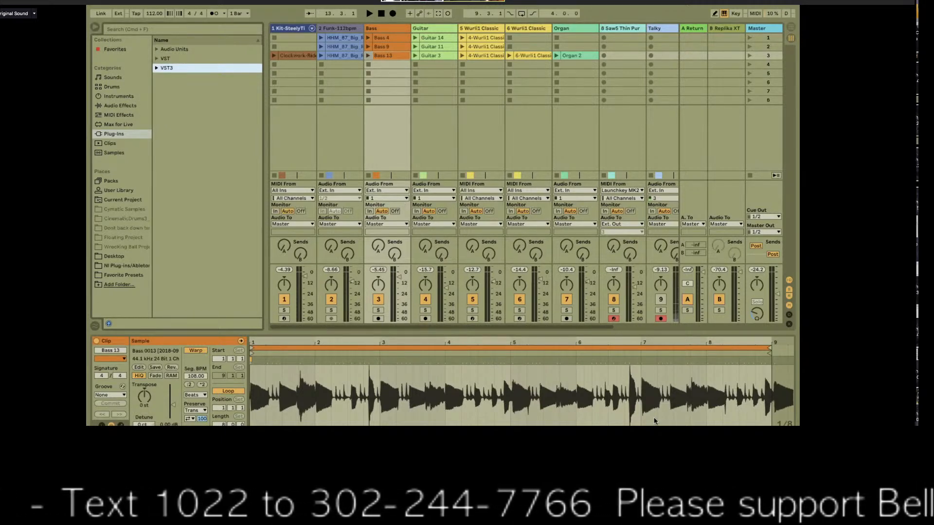
key("super+comma")
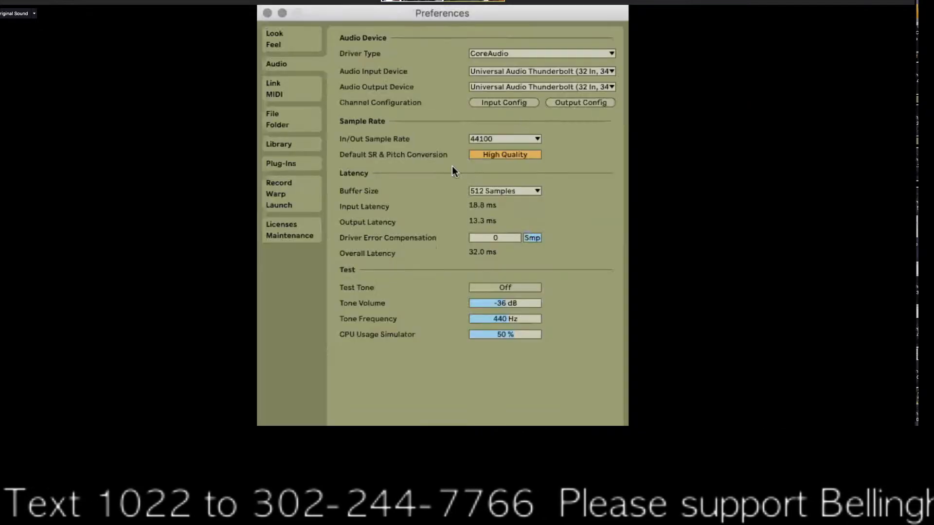
left_click(302, 40)
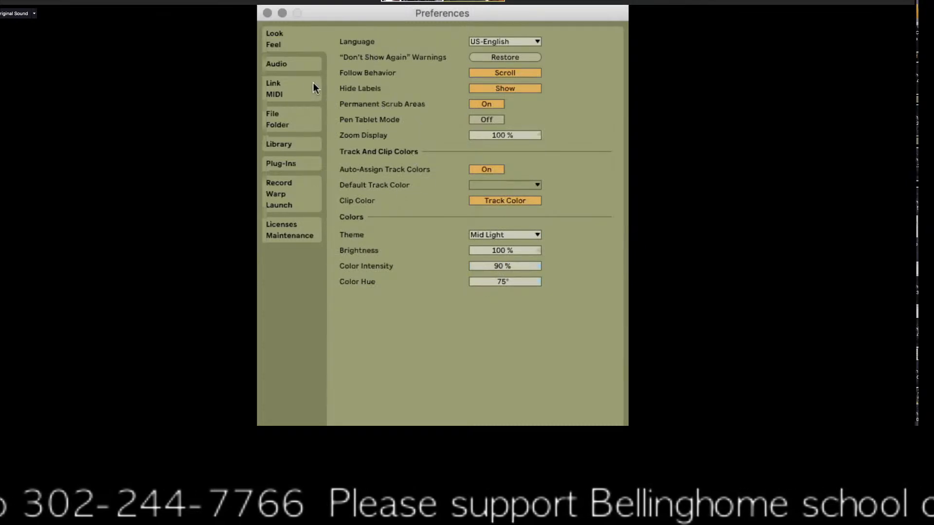
Review the audio input device choices, keeping Universal Audio Thunderbolt (32 In, 34 Out), and check the input channel configuration
left_click(269, 63)
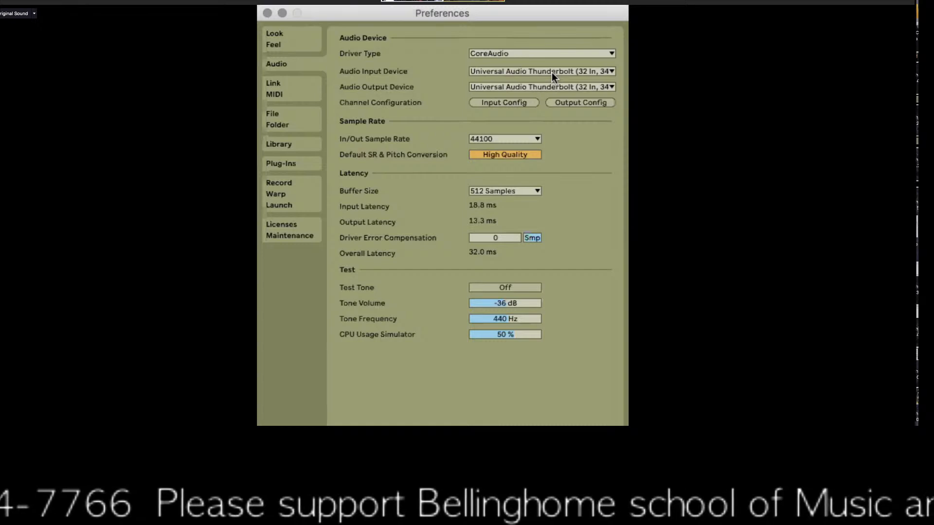
left_click(533, 72)
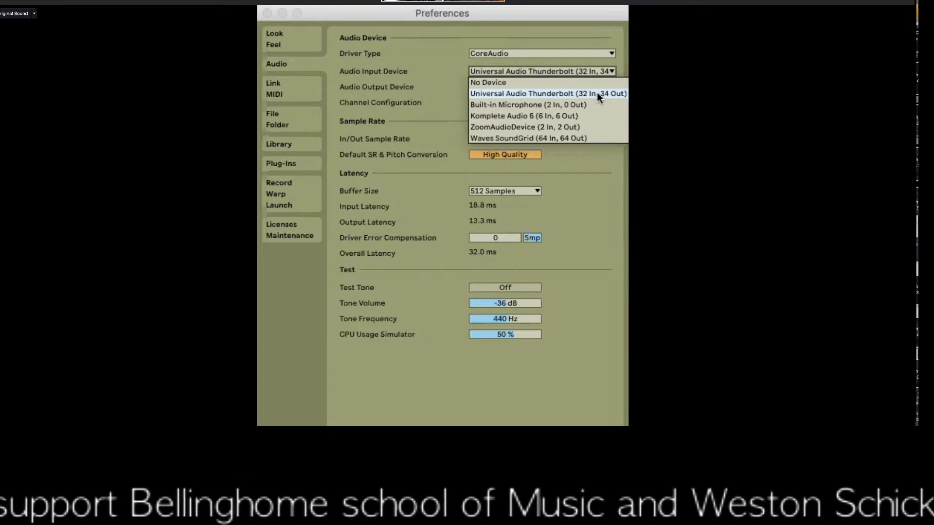
left_click(540, 92)
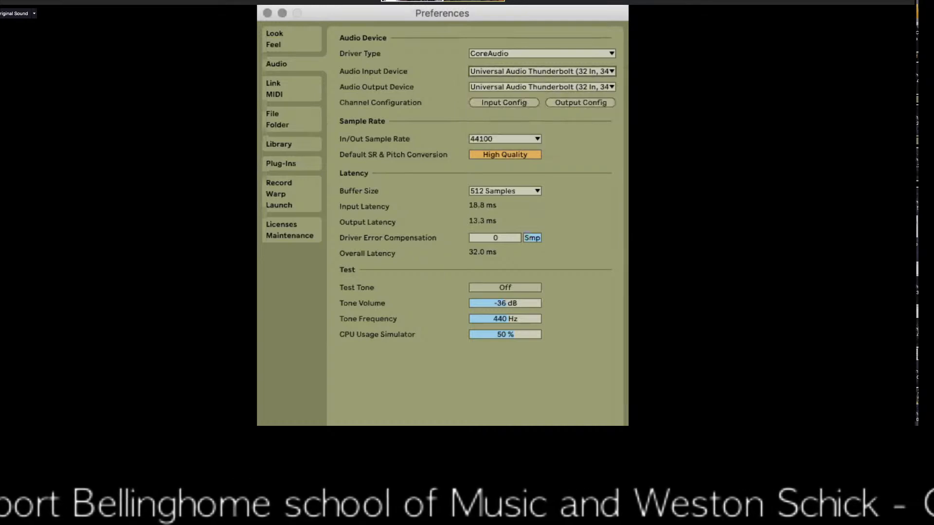
left_click(494, 100)
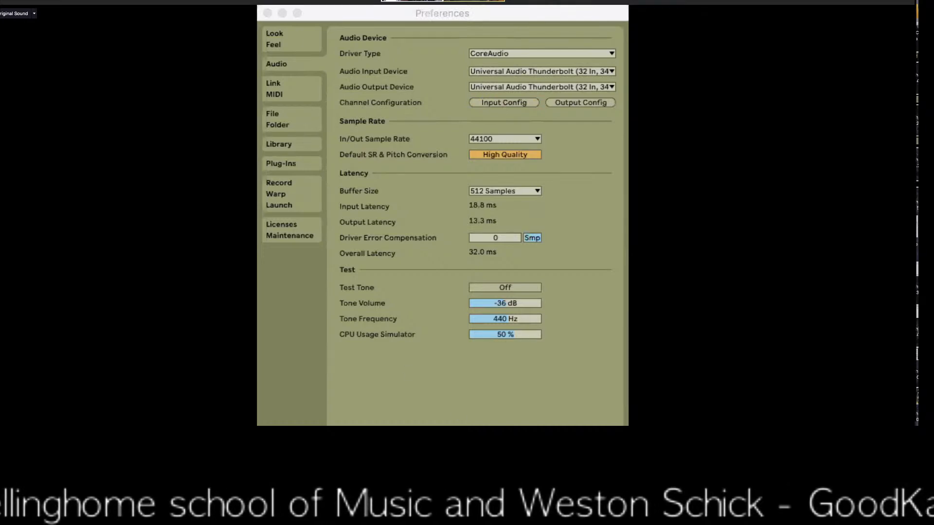
left_click(425, 174)
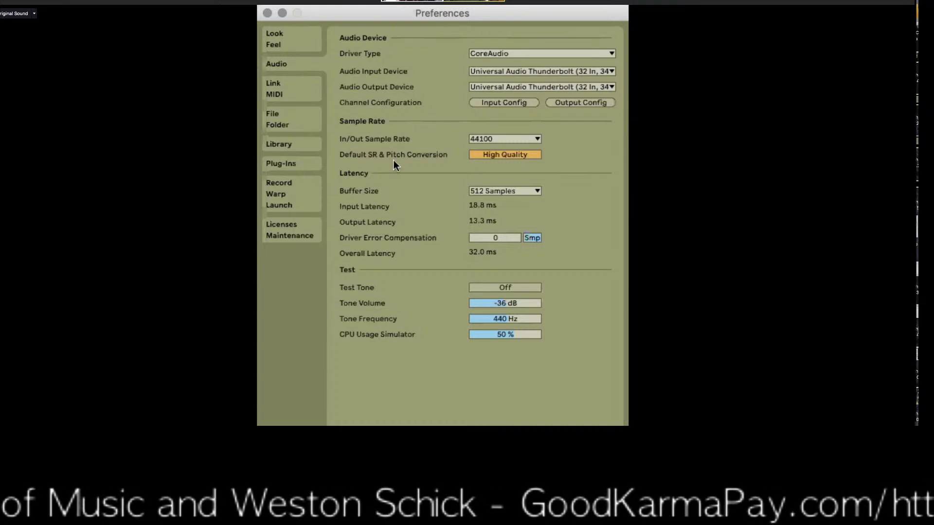
Examine the available in/out sample rates and buffer sizes, keeping 44100 and 512 Samples
left_click(521, 142)
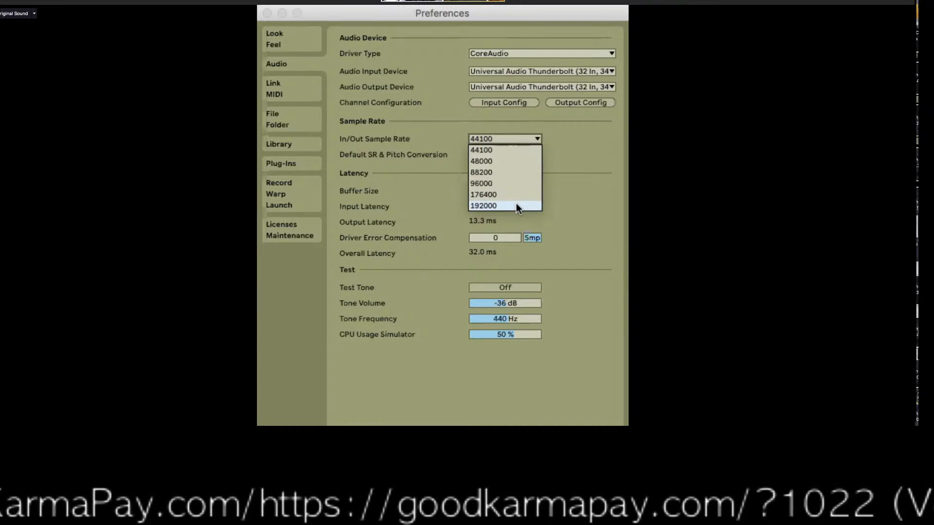
left_click(597, 159)
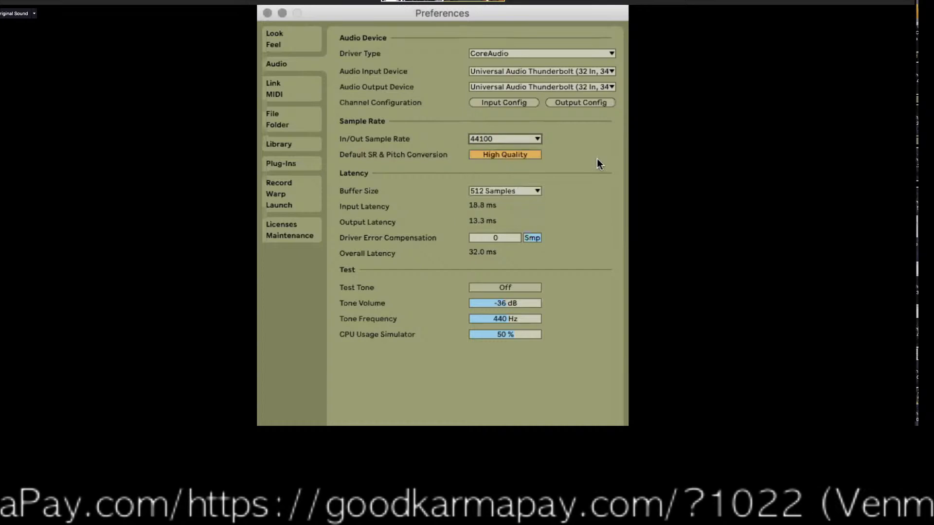
left_click(520, 192)
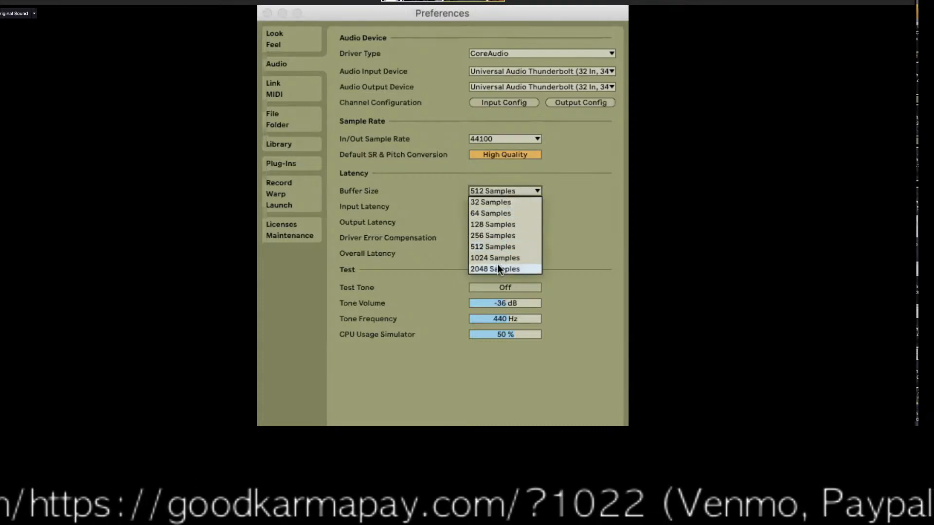
left_click(576, 160)
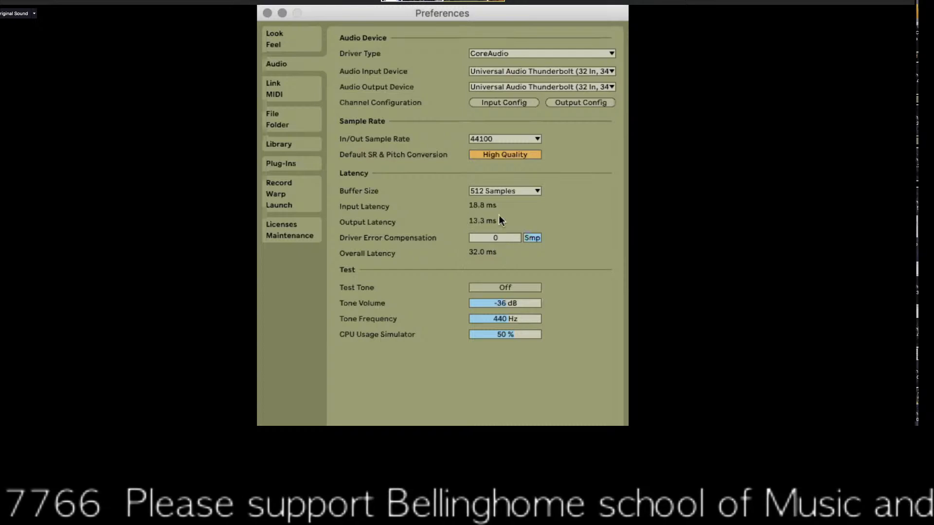
left_click(501, 141)
left_click(502, 142)
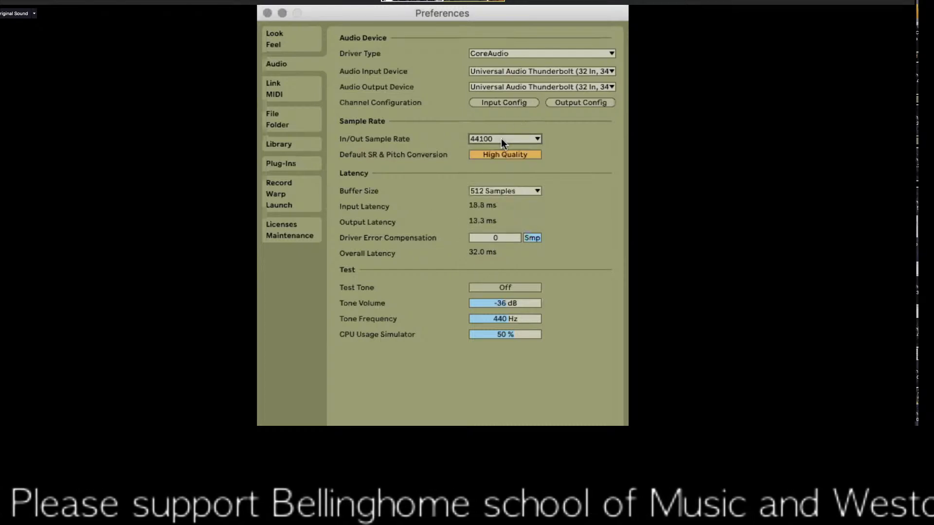
left_click(485, 191)
left_click(485, 192)
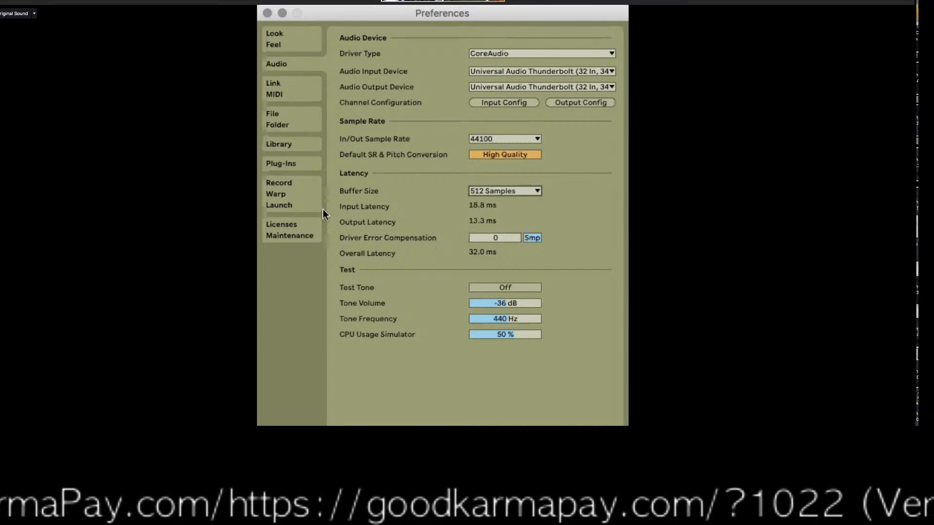
Review the Link/MIDI preferences alongside the Audio preferences, finishing on the control surfaces and MIDI ports
left_click(291, 94)
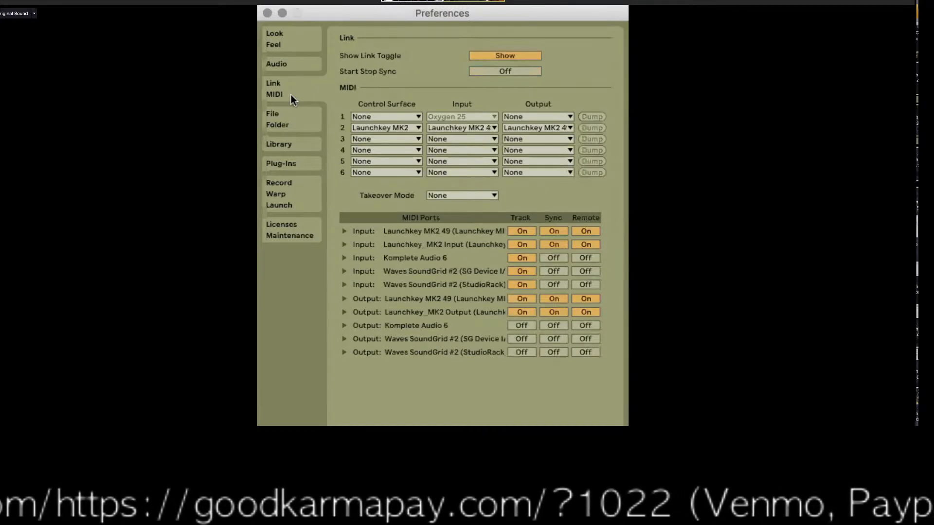
left_click(287, 67)
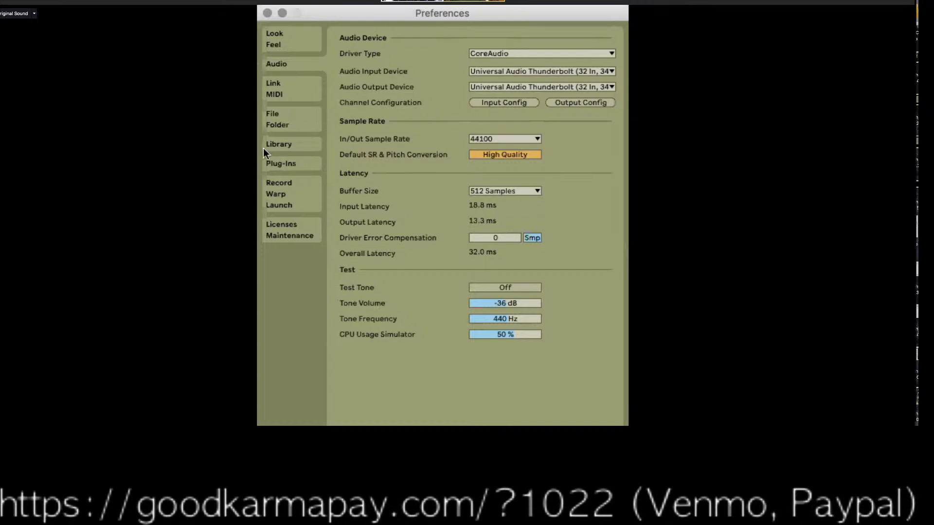
left_click(287, 90)
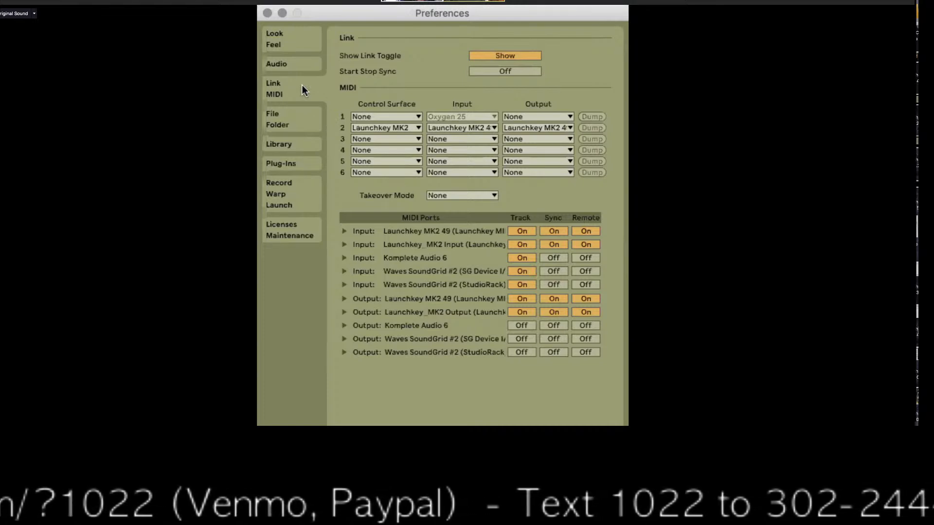
Examine the File/Folder, Library, Plug-Ins, Record/Warp/Launch and Licenses/Maintenance preferences in turn
left_click(270, 122)
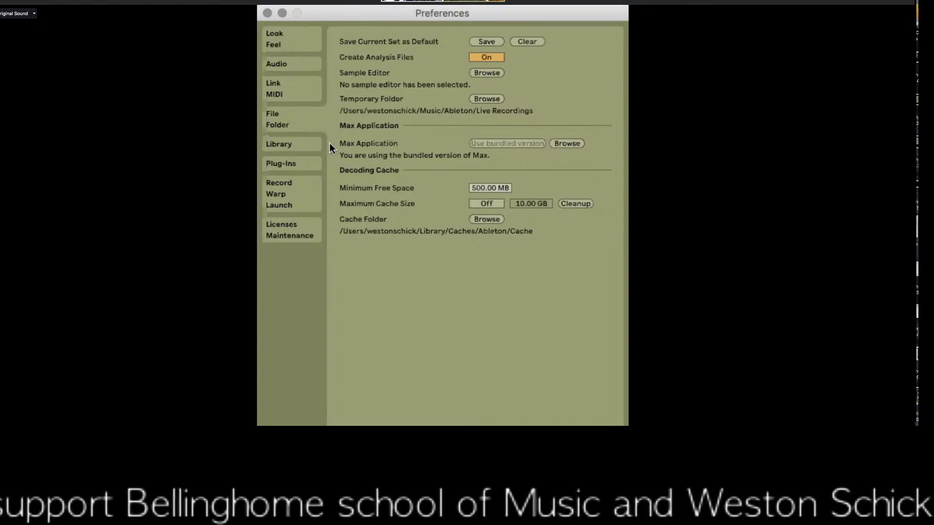
left_click(279, 142)
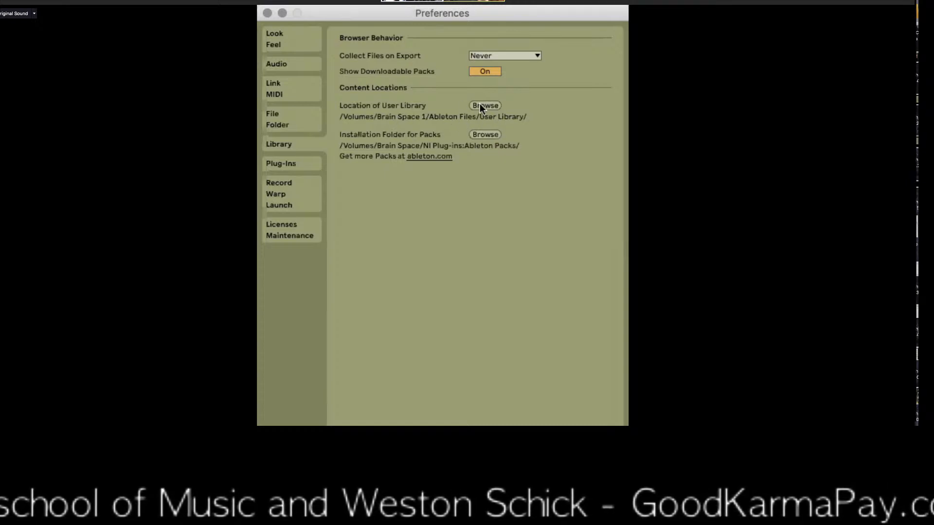
left_click(282, 165)
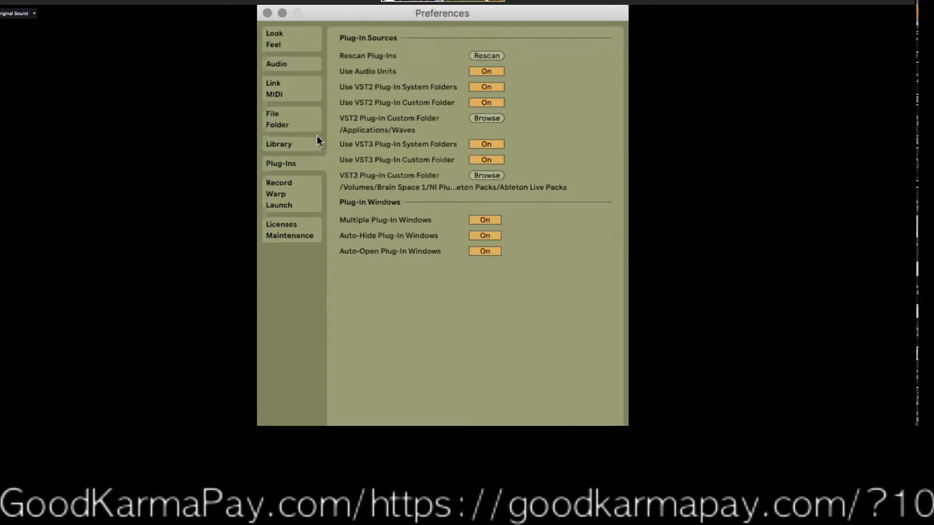
left_click(287, 194)
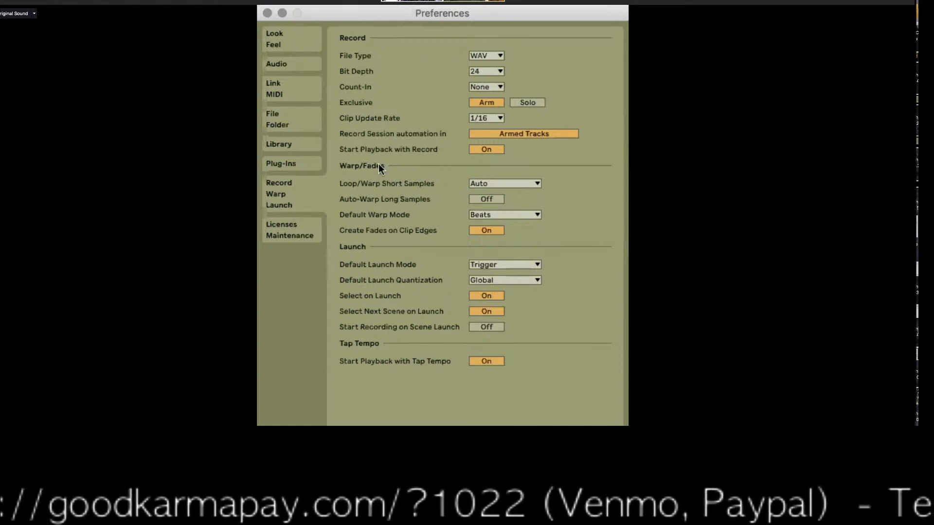
left_click(288, 236)
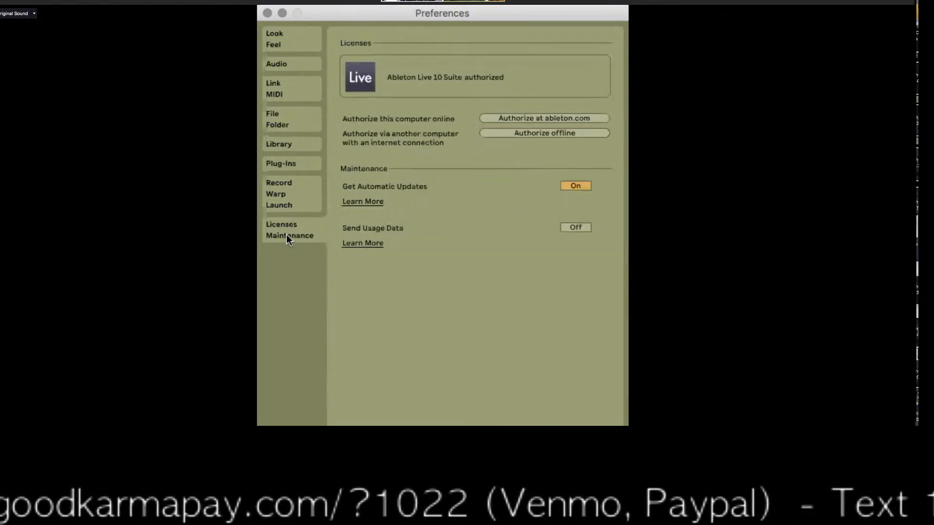
Leave the Preferences and review the Bass track's audio input channels and the 5 Wurli Classic track's MIDI sources, keeping 1 and All Ins
left_click(279, 205)
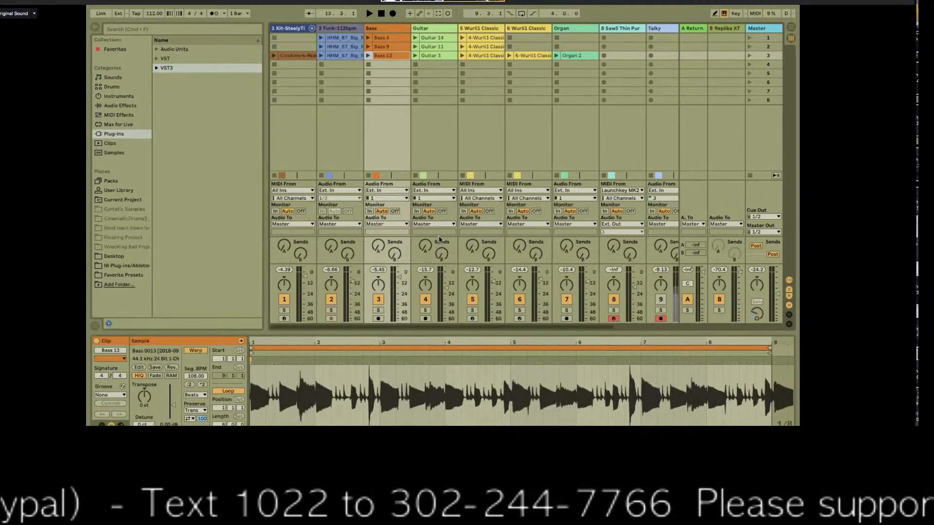
scroll(466, 187, "right", 3)
scroll(466, 188, "left", 3)
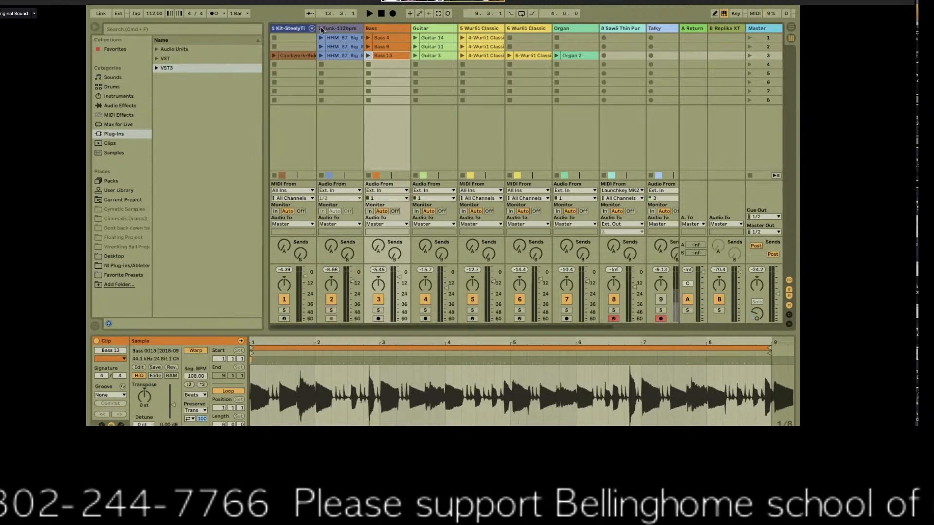
scroll(438, 207, "right", 1)
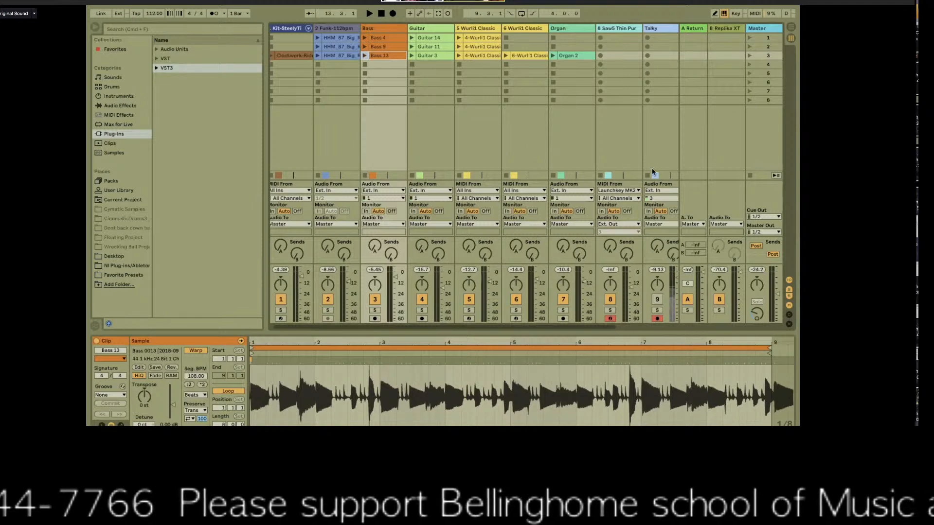
scroll(606, 120, "right", 5)
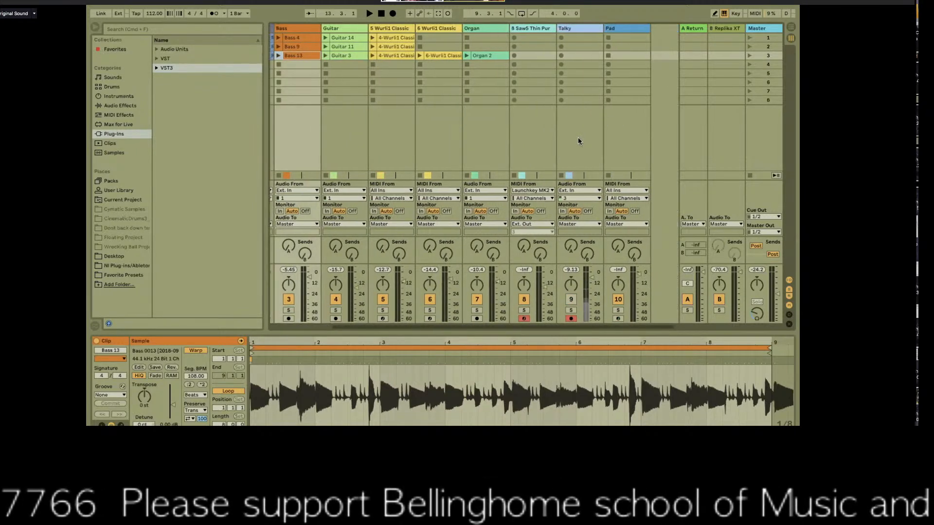
scroll(537, 211, "left", 5)
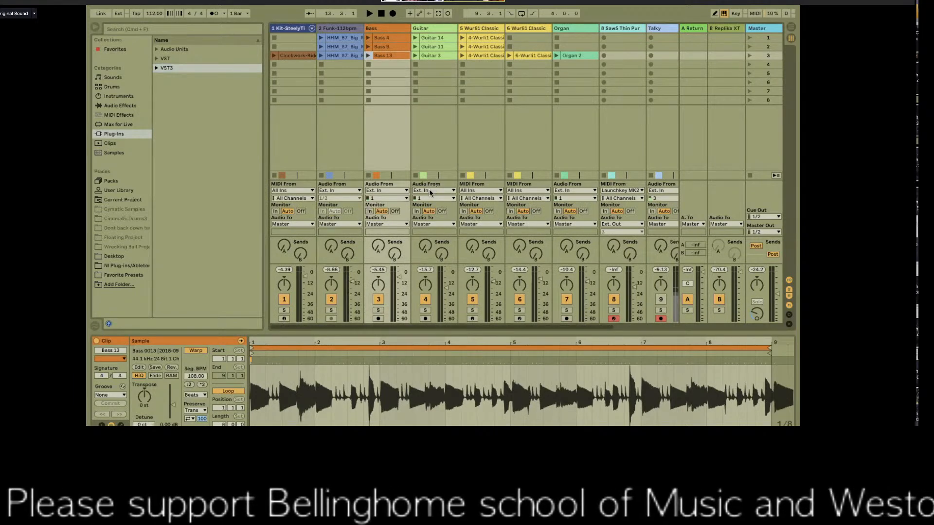
left_click(392, 198)
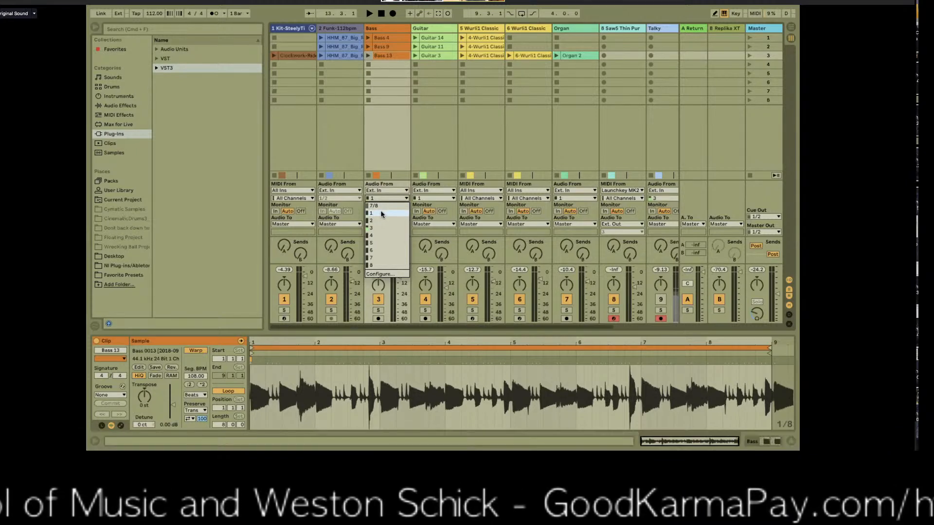
left_click(351, 177)
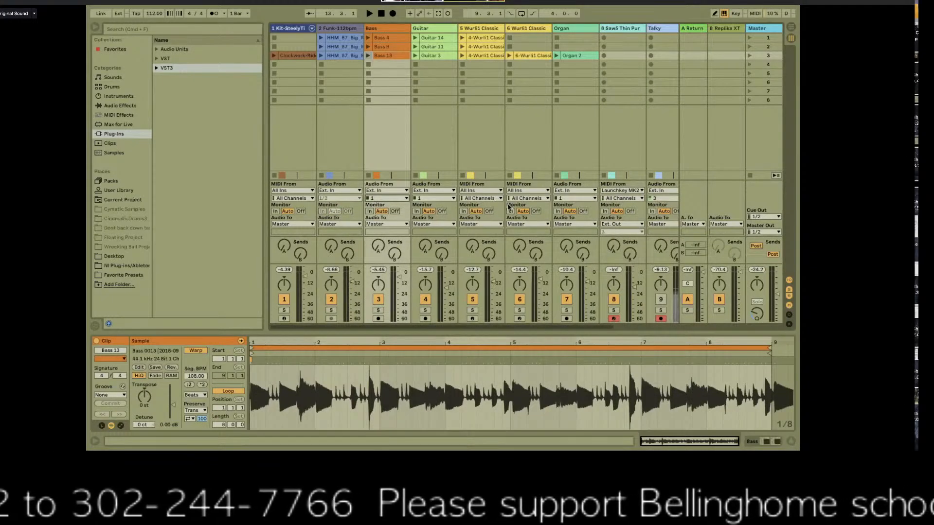
left_click(488, 191)
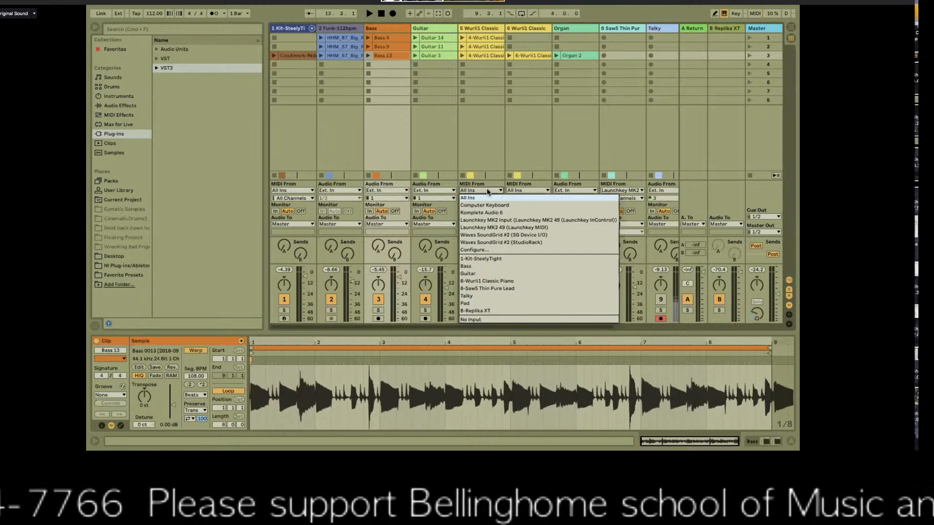
left_click(487, 186)
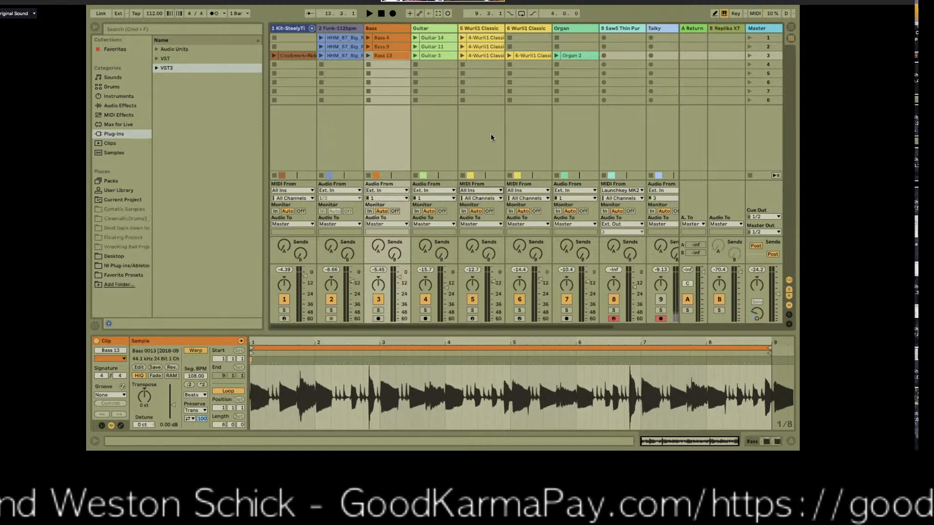
Review the audio output destinations of the 8 Saw5 Thin Pure Lead track, keeping Ext. Out
scroll(485, 195, "right", 1)
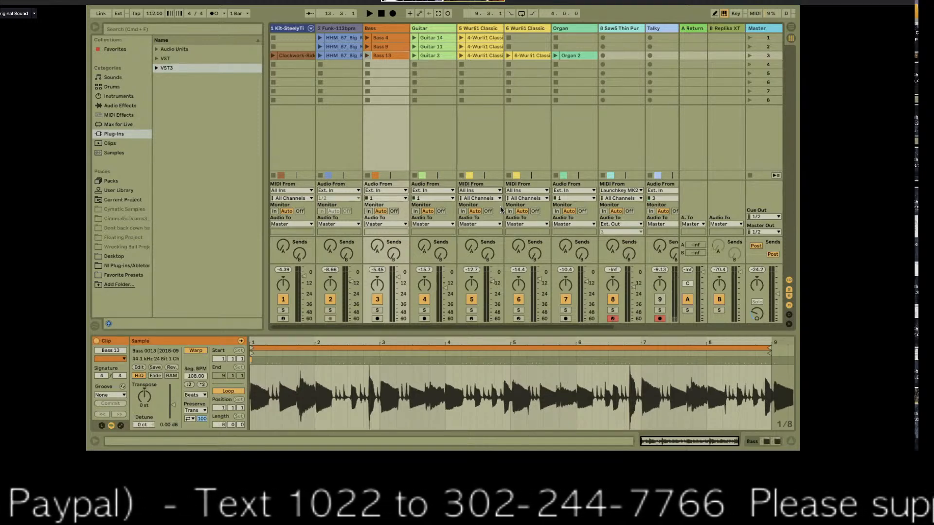
scroll(497, 211, "right", 4)
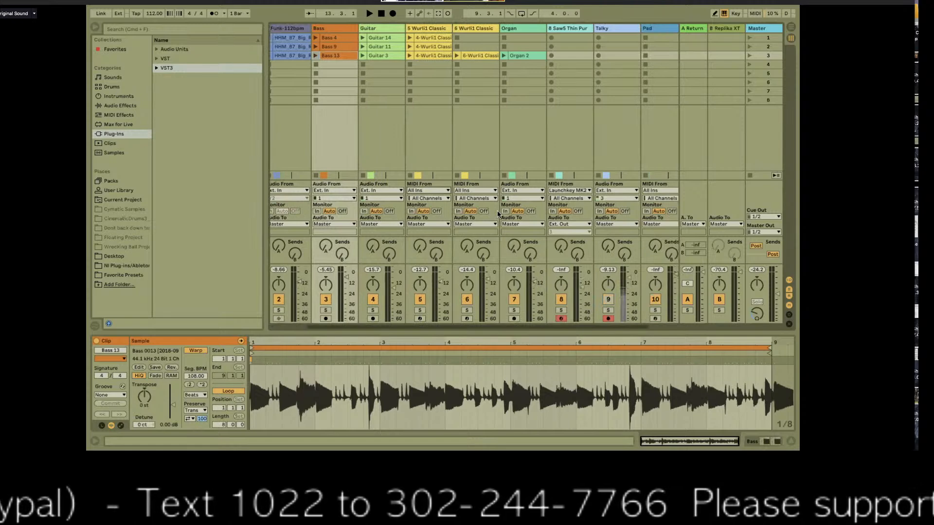
scroll(497, 211, "left", 4)
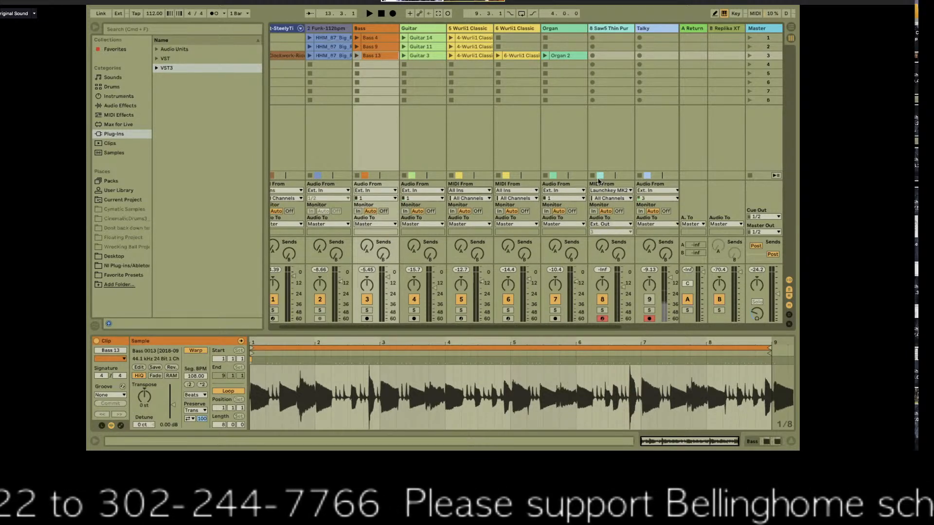
scroll(598, 174, "right", 3)
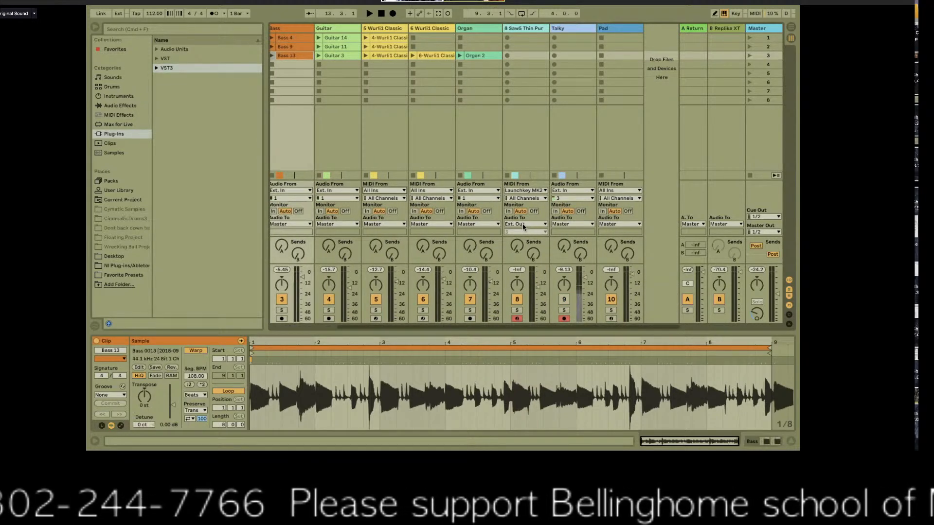
left_click(526, 30)
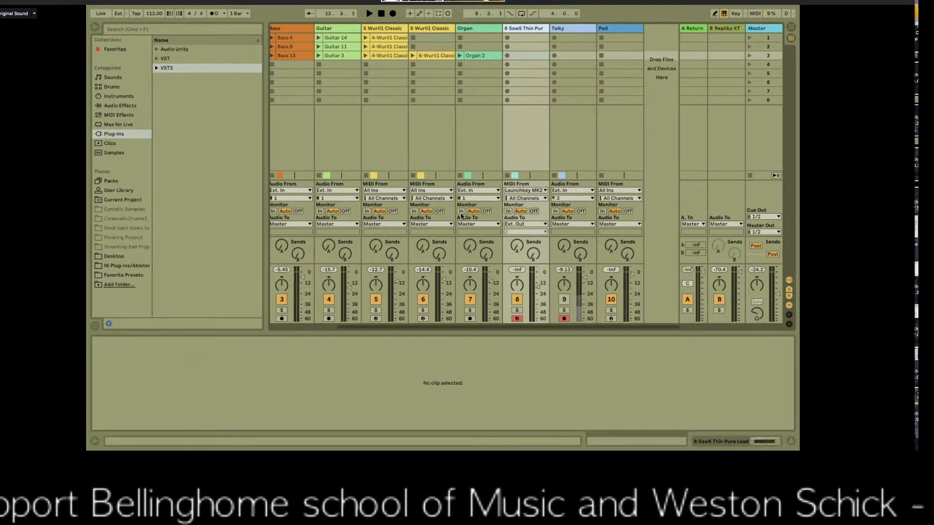
left_click(527, 230)
left_click(527, 230)
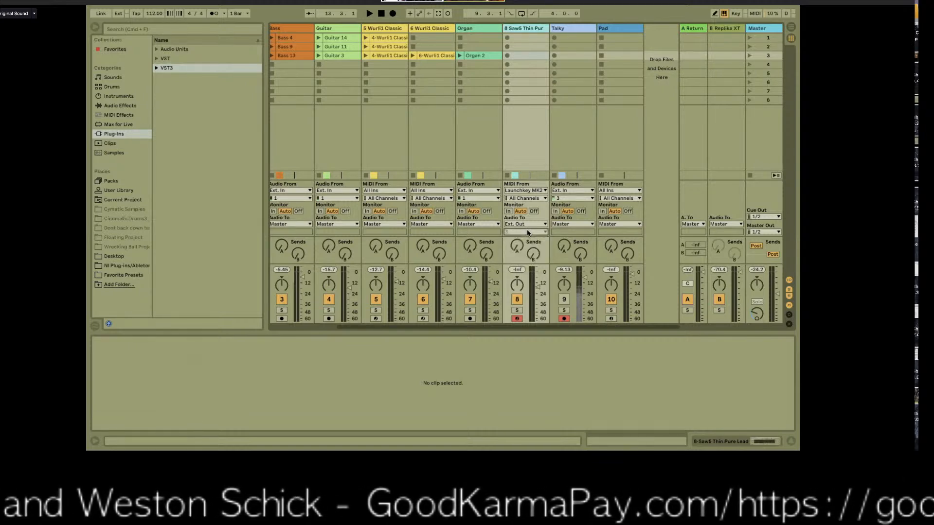
left_click(532, 224)
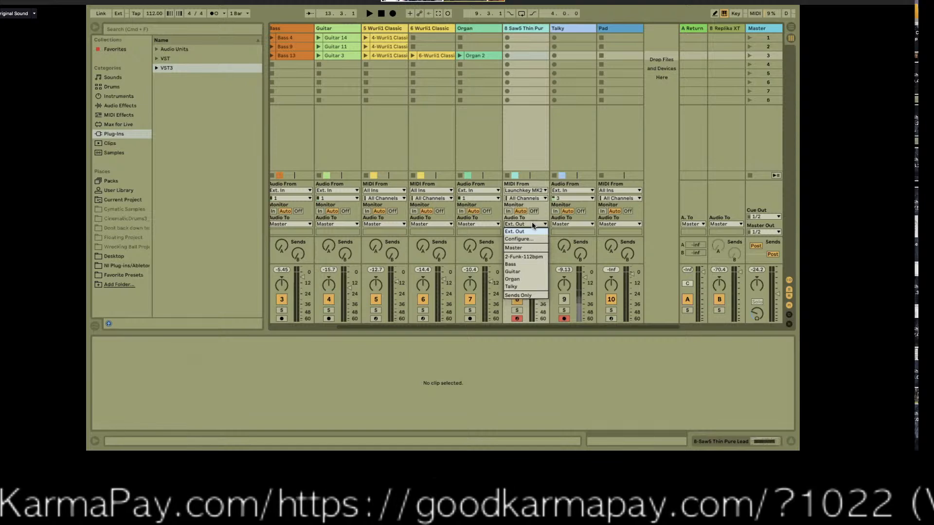
left_click(496, 214)
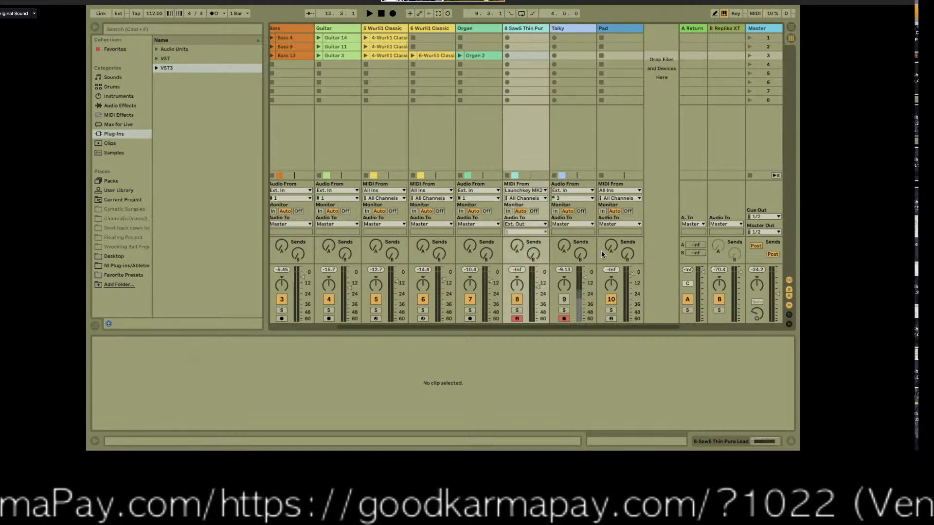
Delete all the recorded clips across the tracks from bar 1 to bar 13 in Arrangement View
scroll(482, 173, "left", 3)
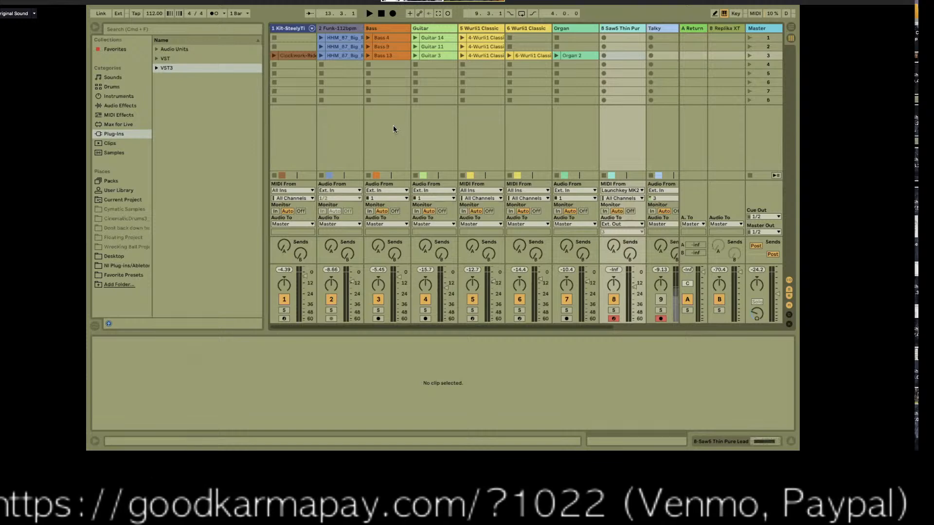
scroll(614, 104, "right", 3)
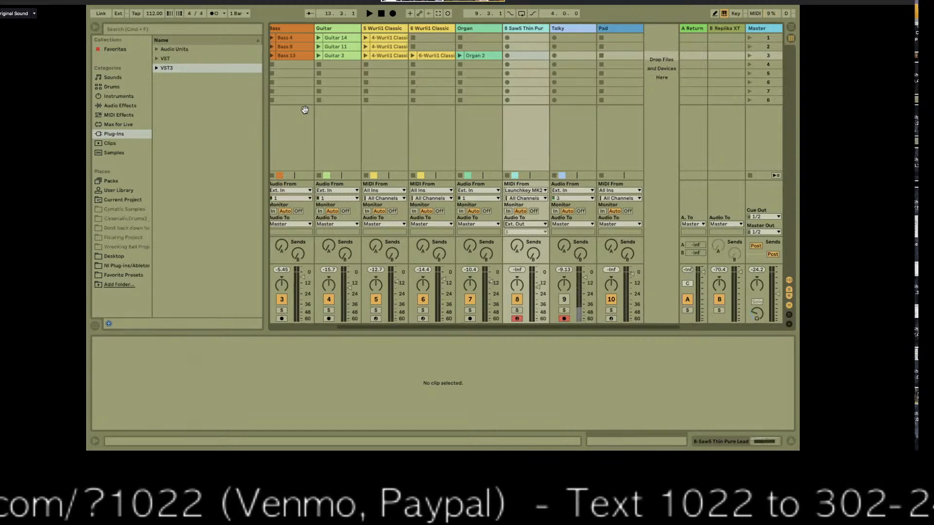
key("Tab")
scroll(389, 214, "down", 5)
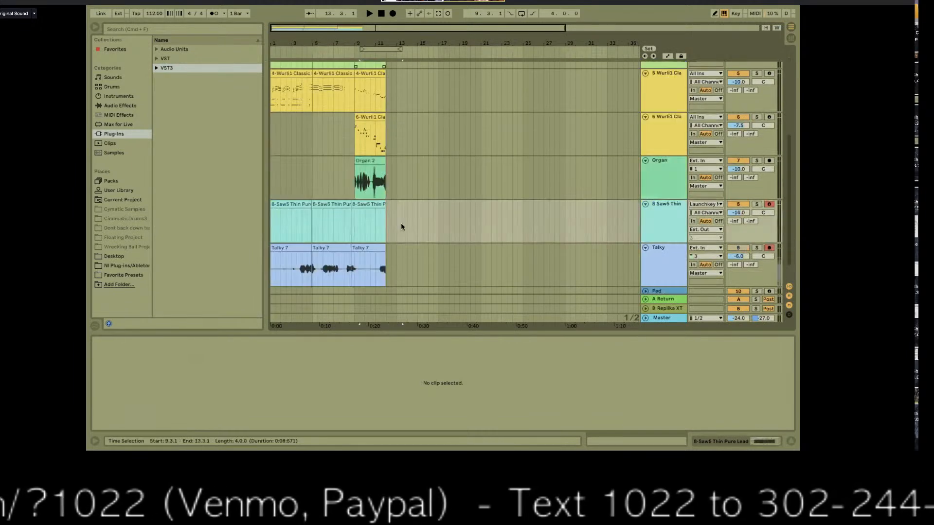
scroll(401, 223, "down", 2)
left_click_drag(381, 255, 373, 196)
left_click_drag(398, 250, 271, 65)
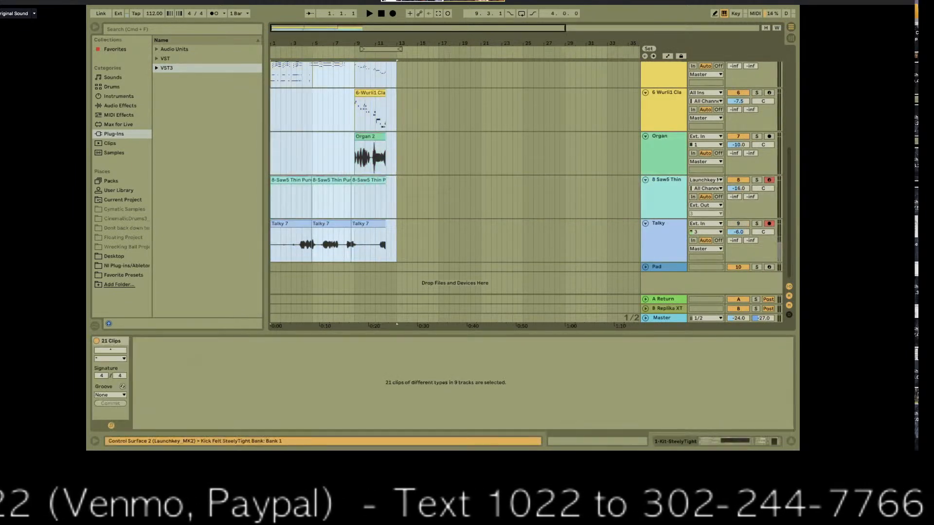
key("Delete")
scroll(450, 182, "up", 5)
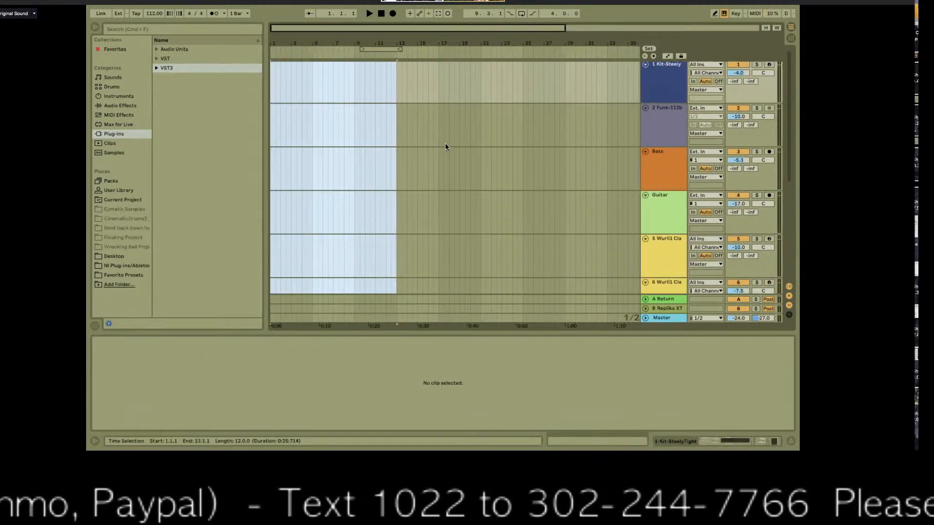
Return to Session View and launch scene 1
key("Tab")
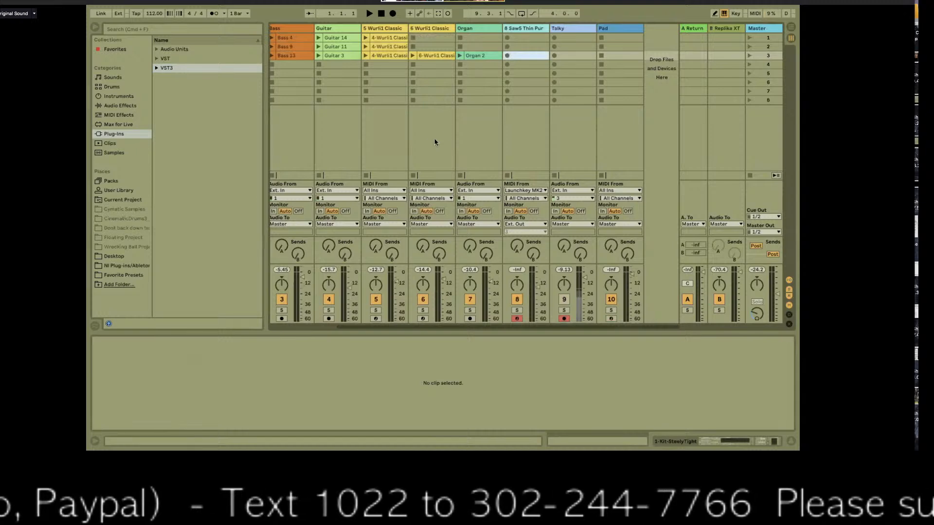
scroll(434, 138, "left", 3)
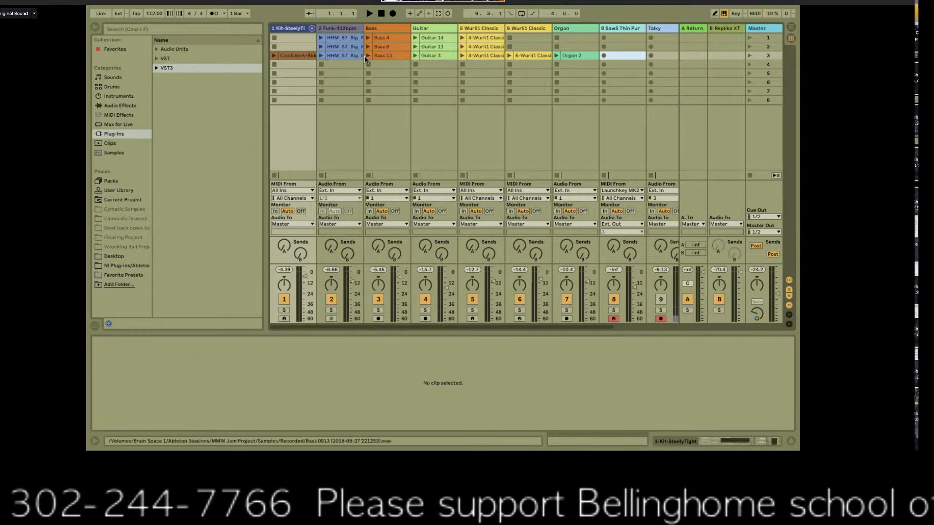
left_click(750, 37)
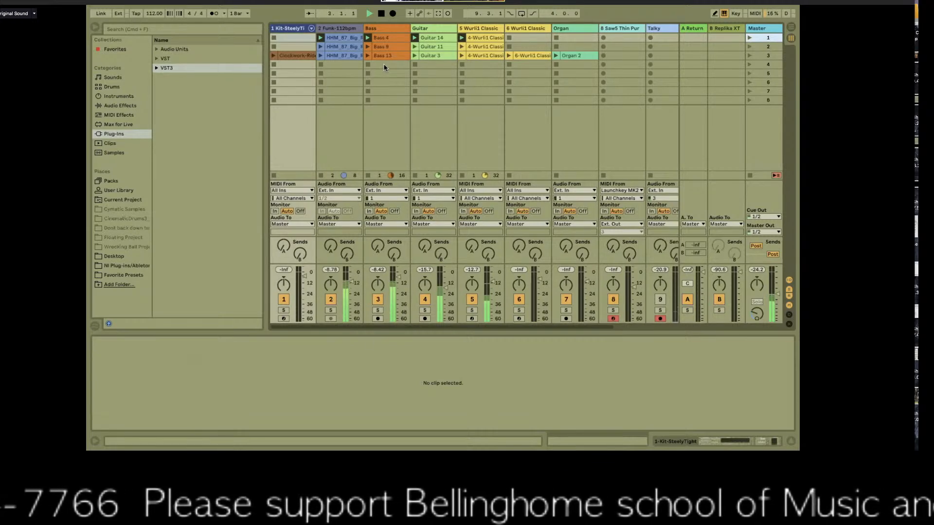
Select the Bass track and inspect its Bass 4 clip and its Guitar Rig 5 and Supercharger GT devices
left_click(392, 45)
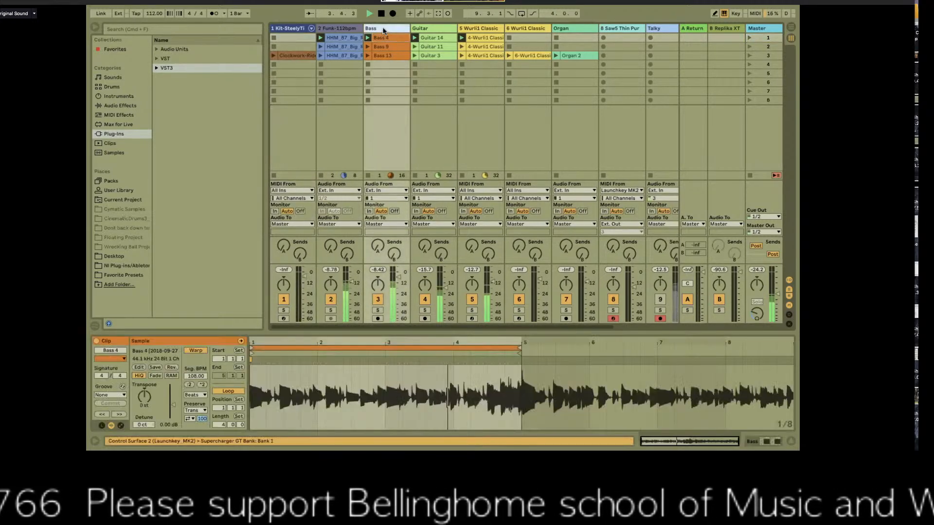
left_click(390, 292)
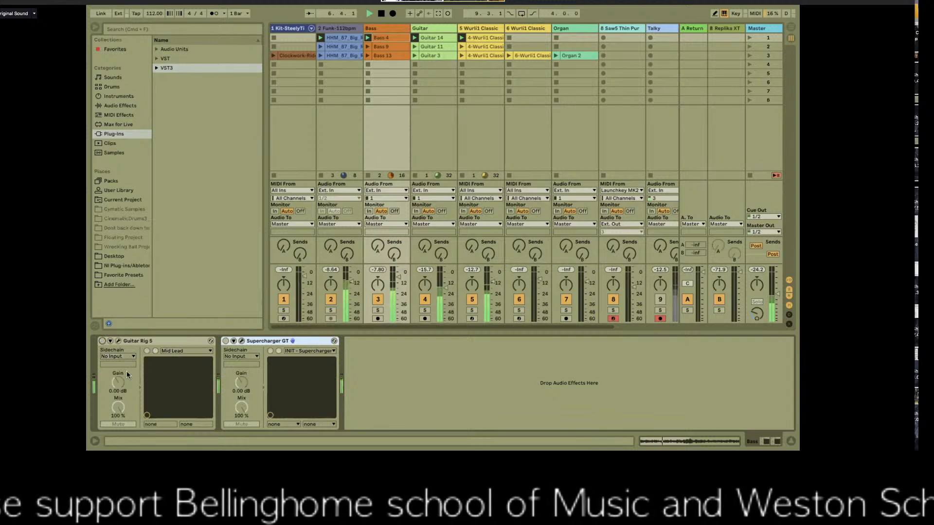
left_click(388, 186)
scroll(388, 186, "right", 1)
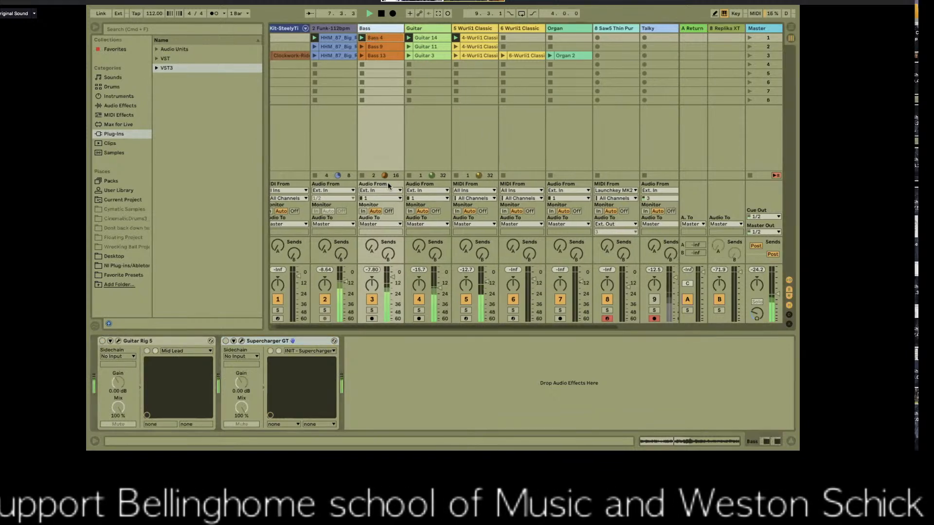
Enable arrangement recording, arm the Bass track and record a new clip into its fourth slot
left_click(385, 65)
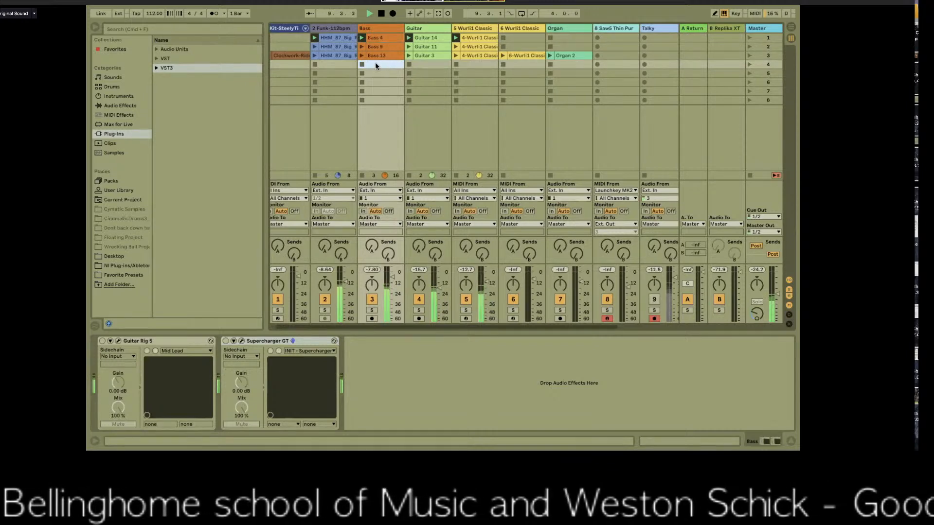
left_click(393, 13)
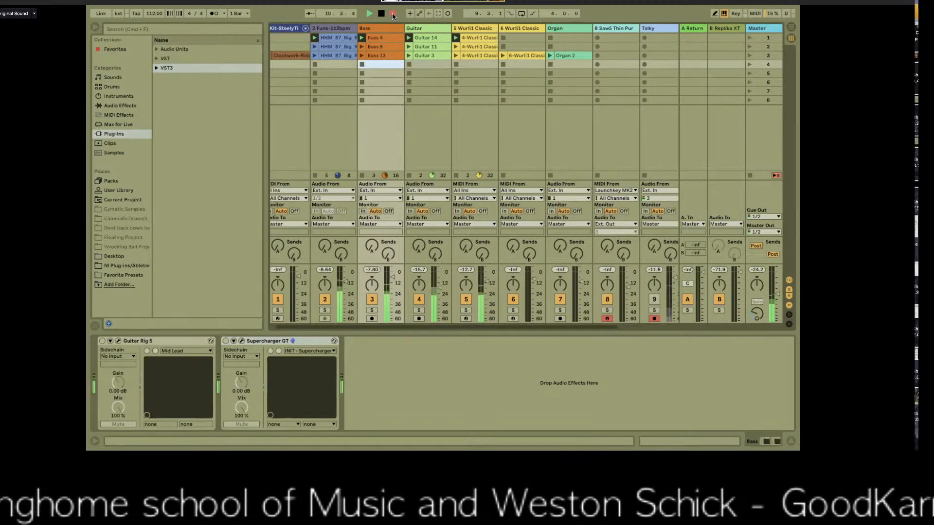
left_click(372, 319)
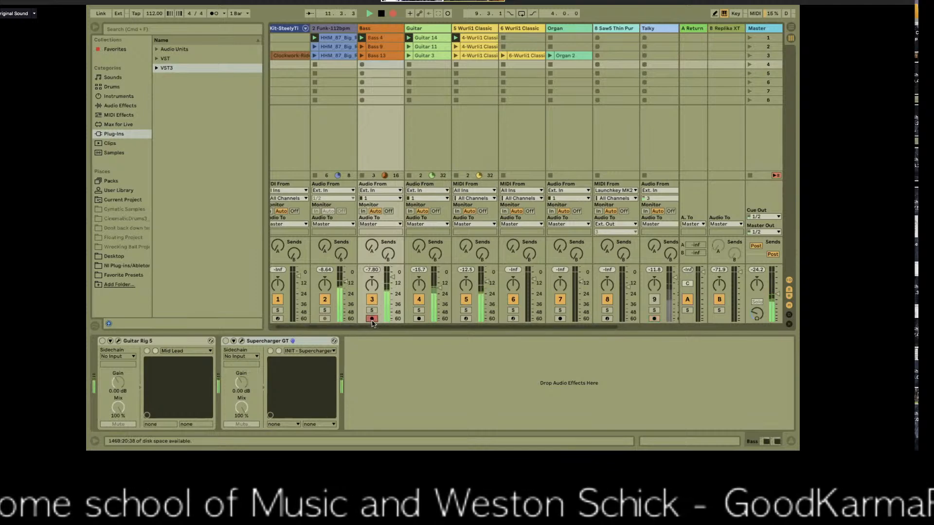
left_click(362, 65)
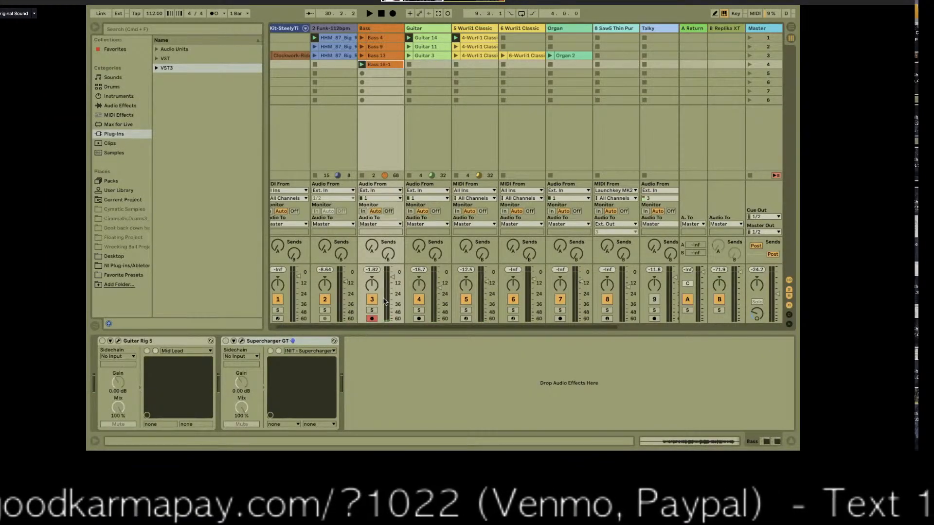
Solo the Bass track and move the loop start of the newly recorded bass clip to bar 5
left_click(372, 310)
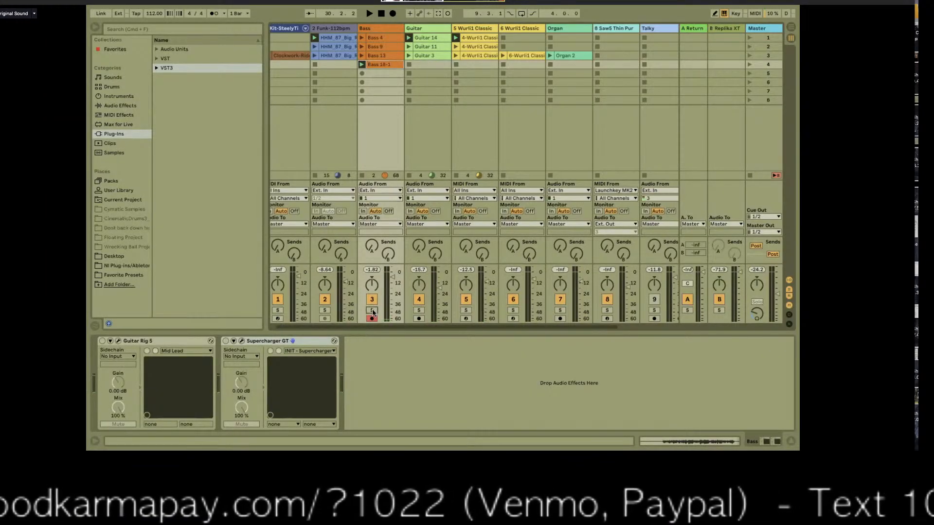
left_click(378, 65)
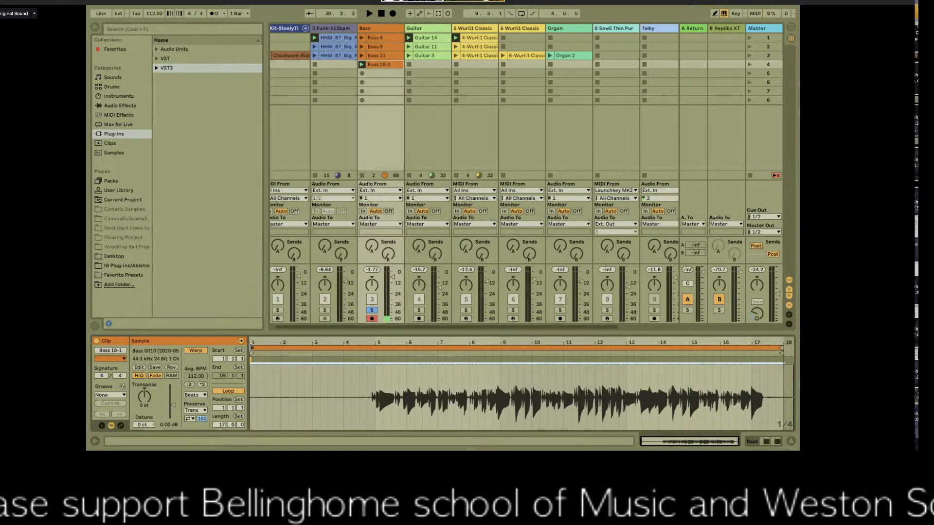
left_click_drag(252, 347, 378, 357)
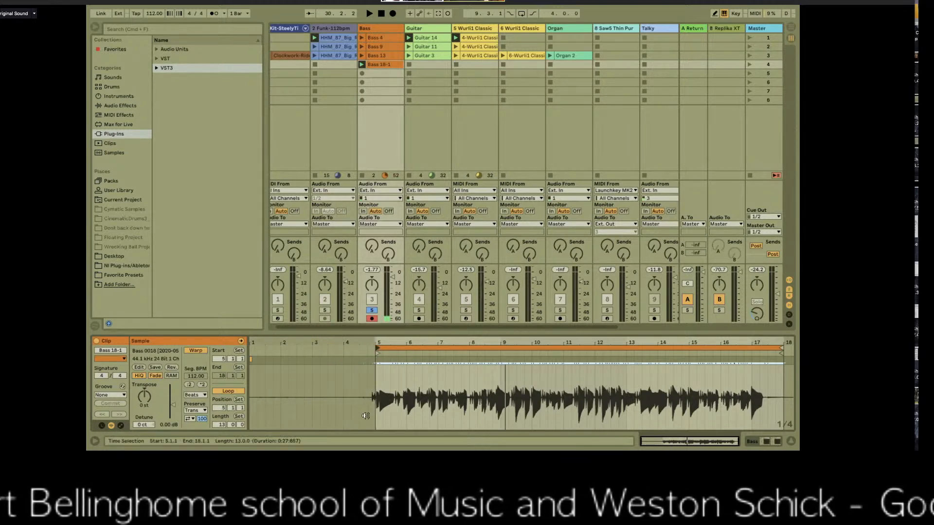
Play the soloed bass recording with the metronome on and move its loop end to bar 13 for an 8-bar loop
key("space")
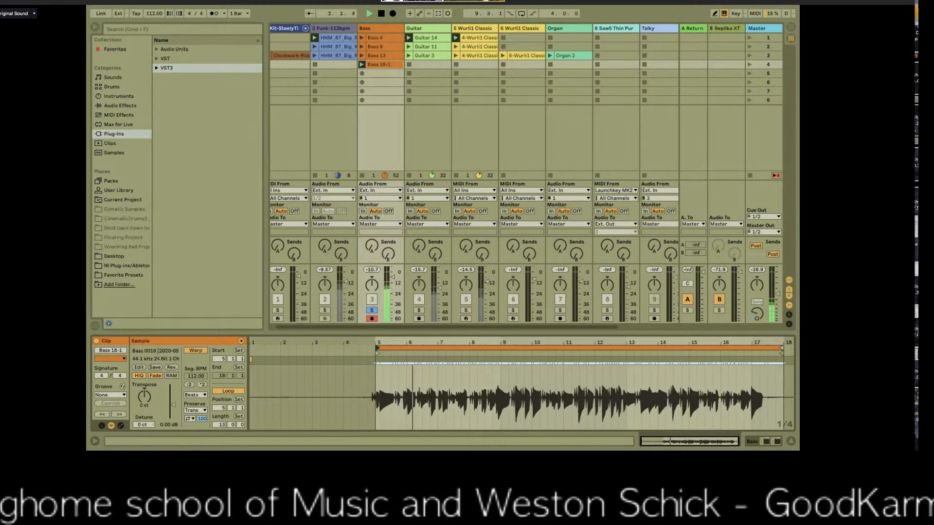
left_click(214, 13)
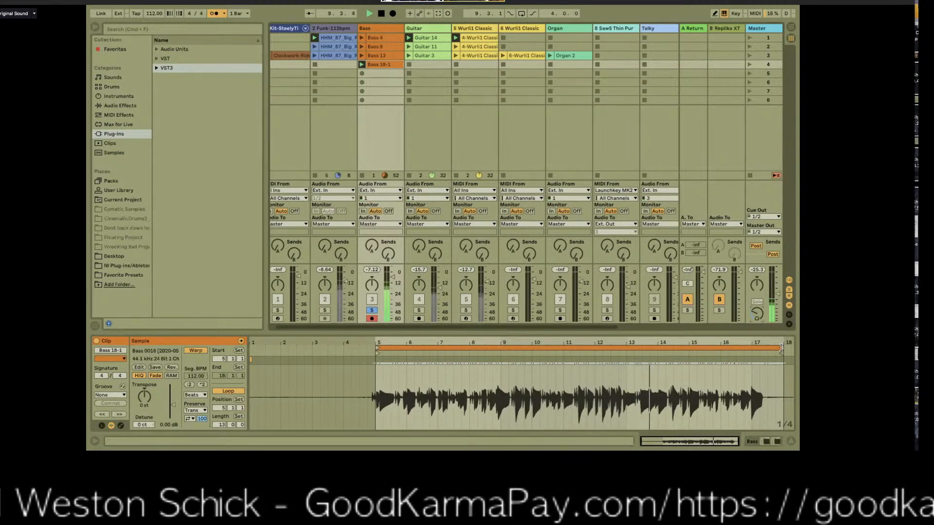
left_click_drag(781, 349, 631, 352)
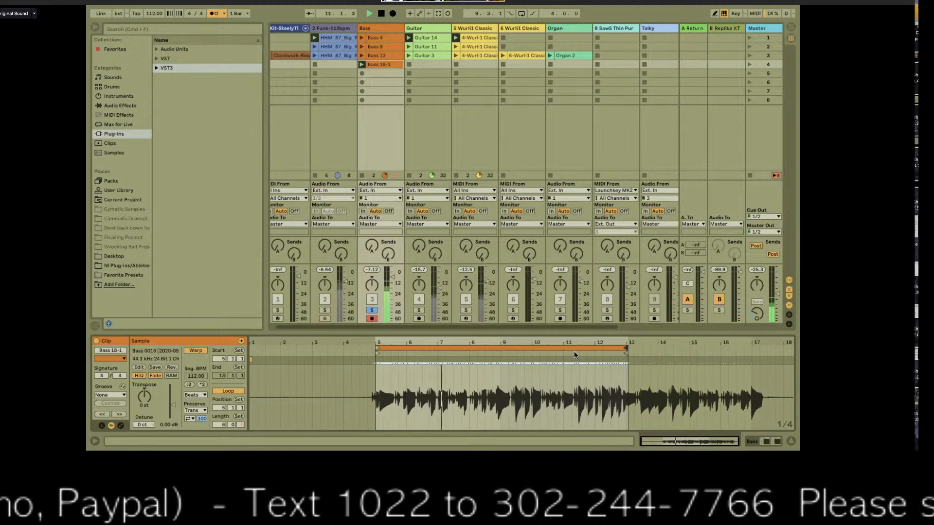
Unsolo the Bass track, play its trimmed loop with the other tracks and raise the Bass track volume slightly
left_click(372, 311)
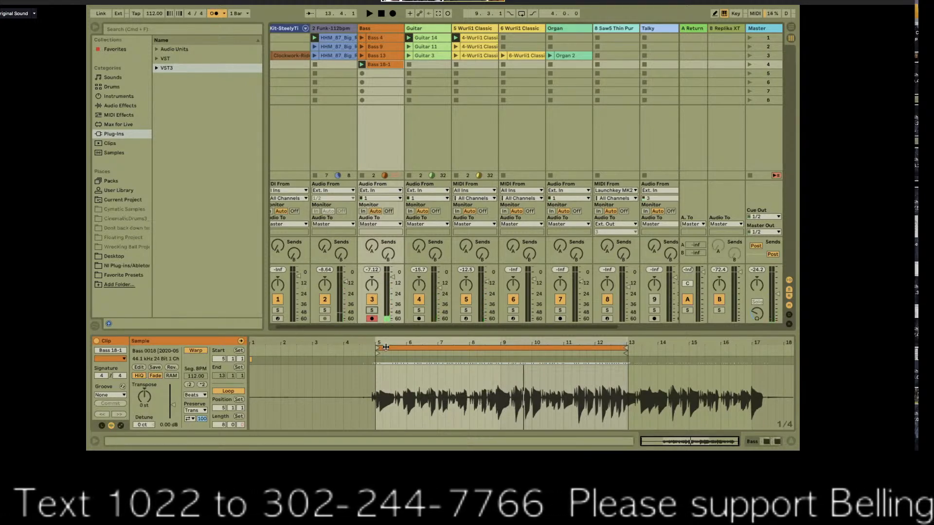
left_click_drag(626, 348, 624, 348)
key("space")
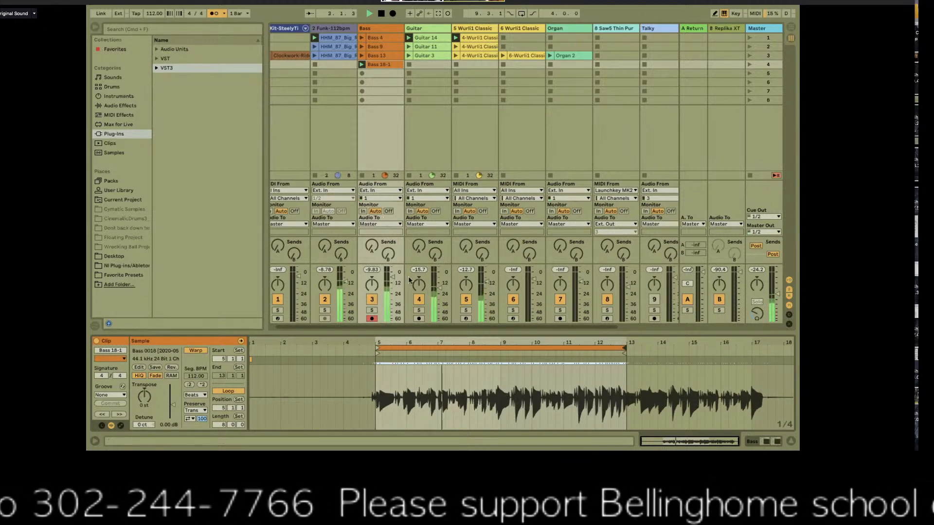
left_click_drag(394, 276, 393, 273)
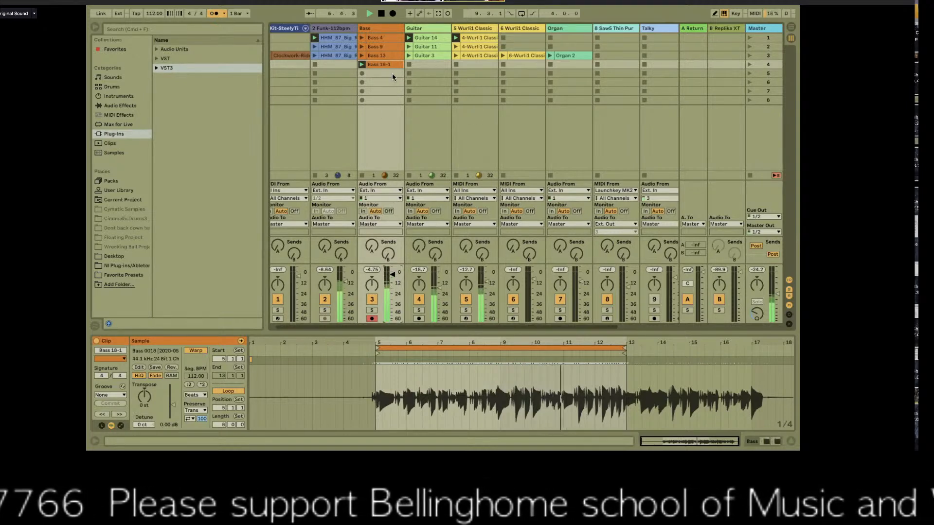
Launch the Bass 4 clip, audition it with the Funk, Bass and Guitar tracks soloed, and clear the solos
left_click(360, 39)
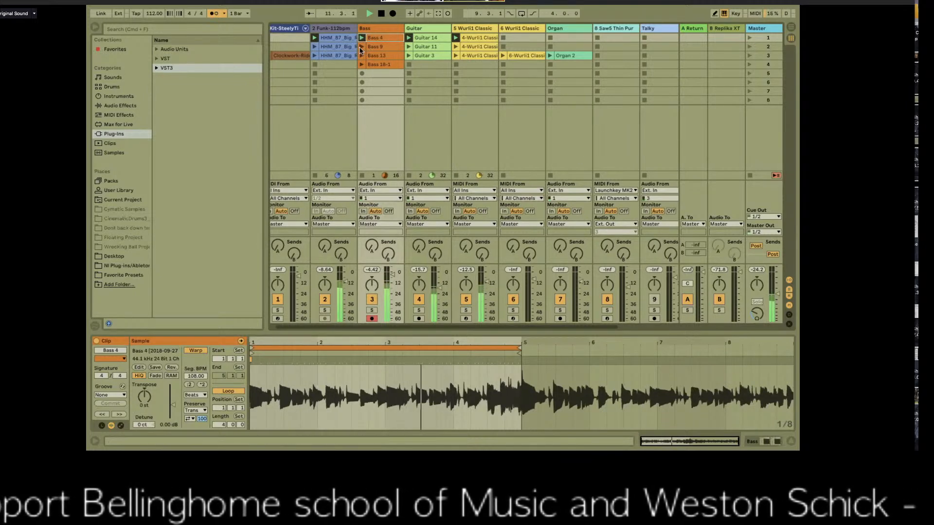
left_click(325, 310)
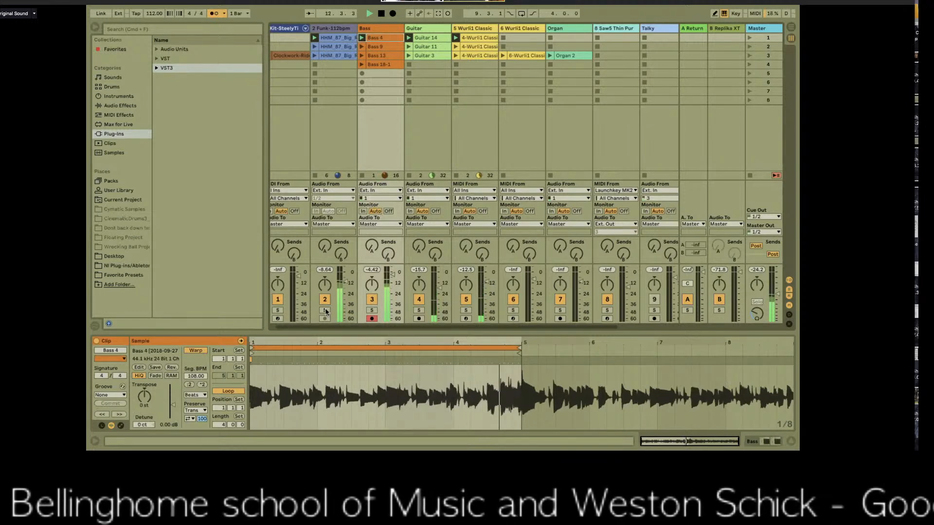
left_click(419, 309)
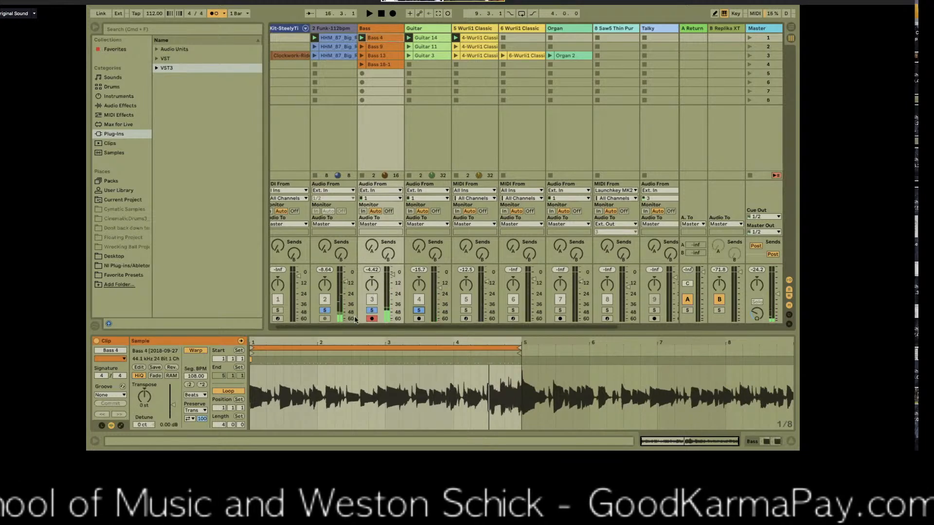
left_click(324, 311)
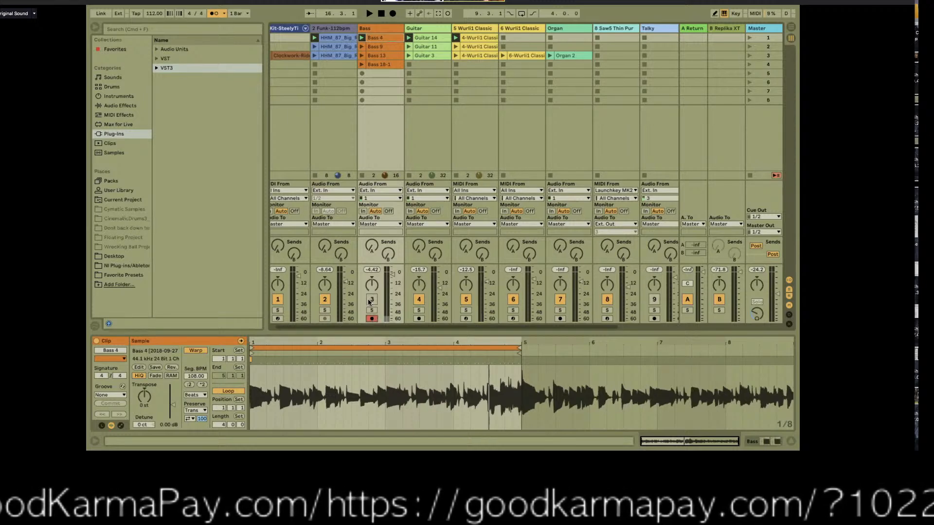
left_click(371, 301)
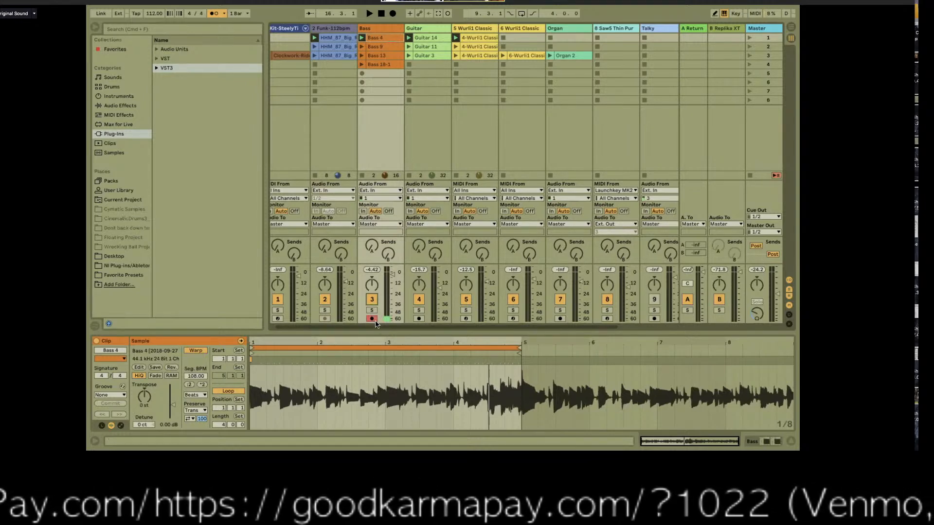
Switch recording arm between Guitar and Bass, and arm Guitar, both Wurli Classic tracks and Organ alongside Bass
left_click(419, 319)
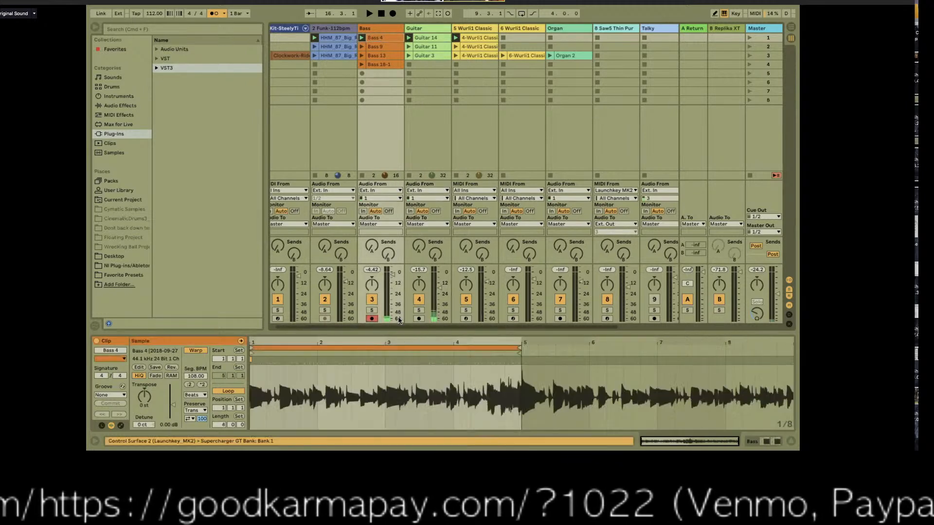
left_click(372, 319)
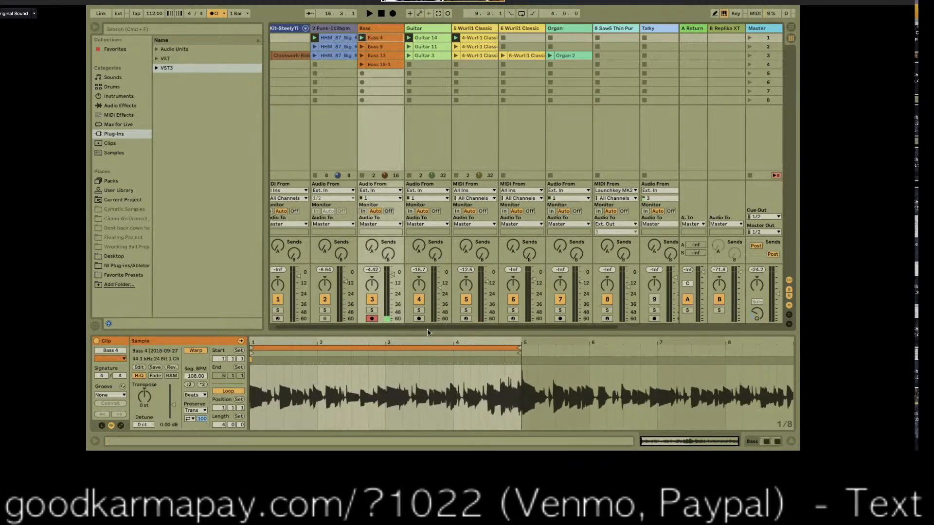
left_click(418, 318, "super")
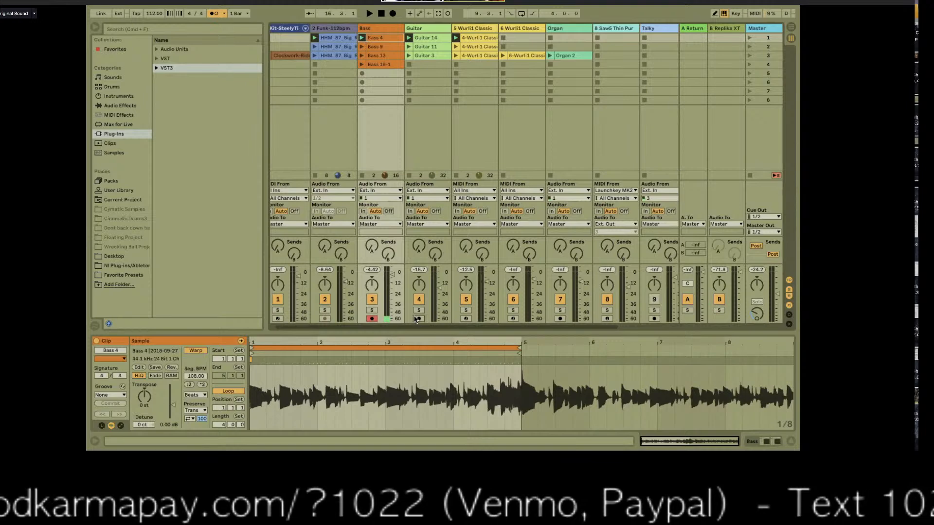
left_click(466, 319, "super")
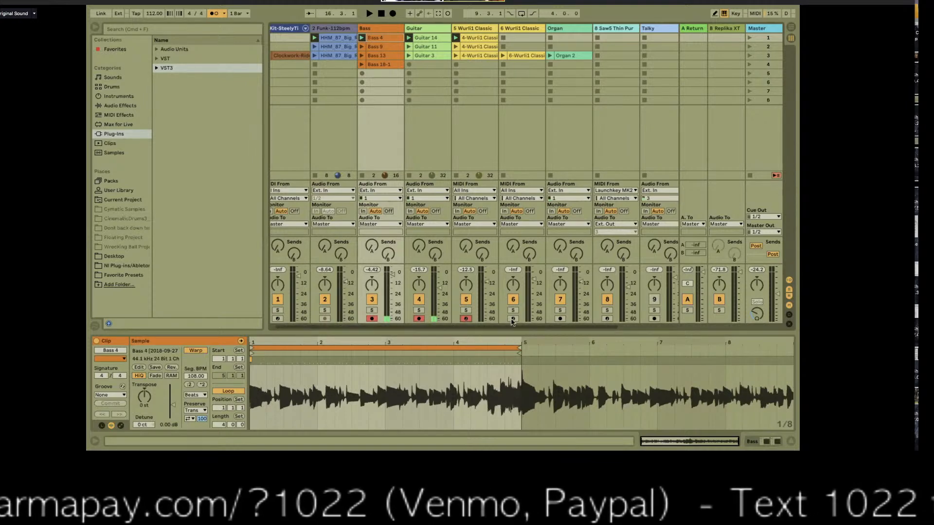
left_click(513, 319, "super")
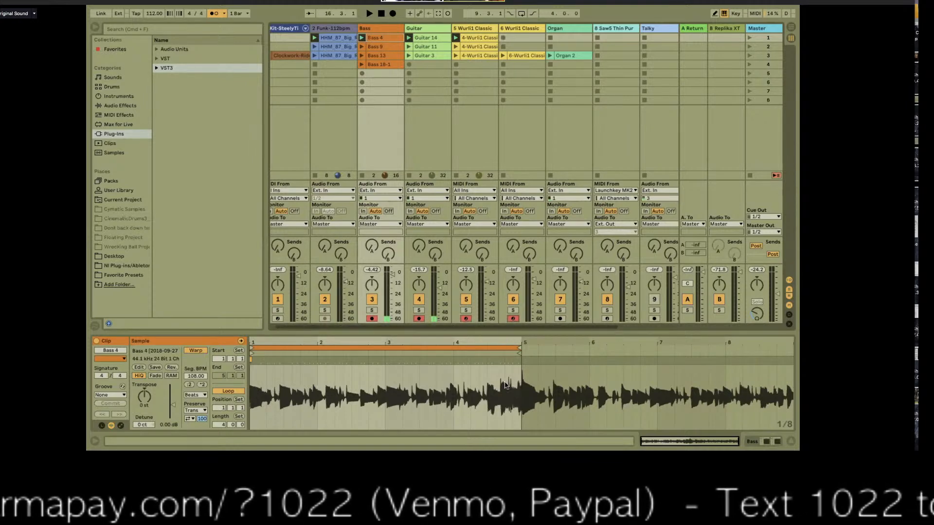
left_click(559, 318, "super")
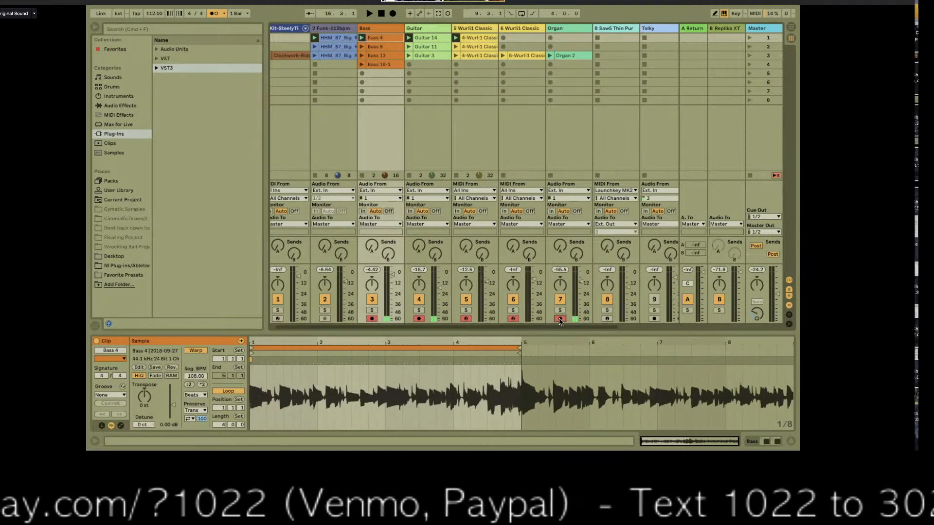
Disarm the Wurli Classic, Organ and Guitar tracks and leave only the Bass track armed
left_click(513, 319, "super")
left_click(560, 319, "super")
left_click(466, 319, "super")
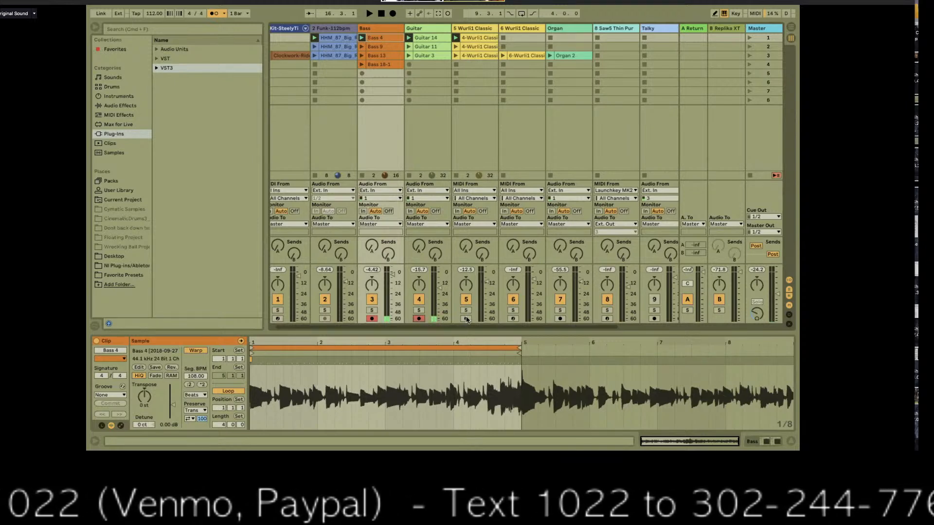
left_click(419, 319)
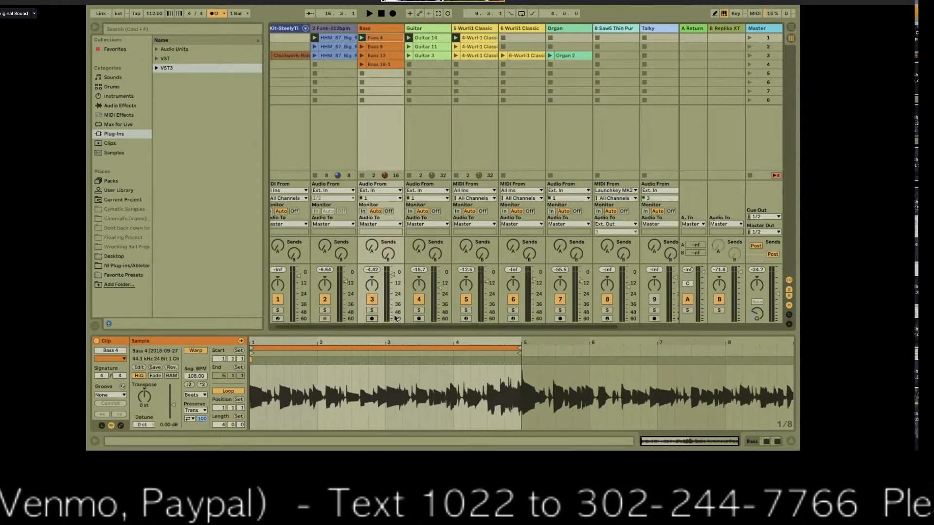
left_click(372, 319)
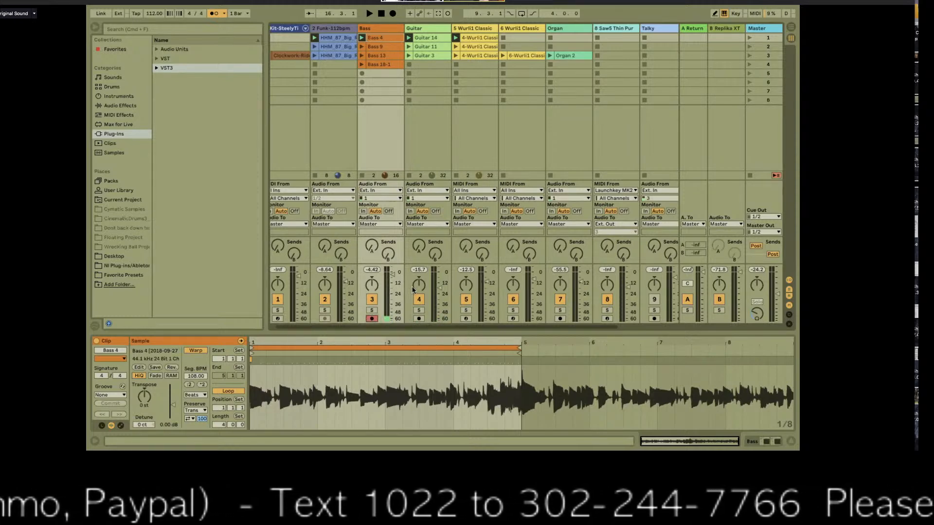
Solo the Funk, Bass and Guitar tracks together and start playback
left_click(325, 311)
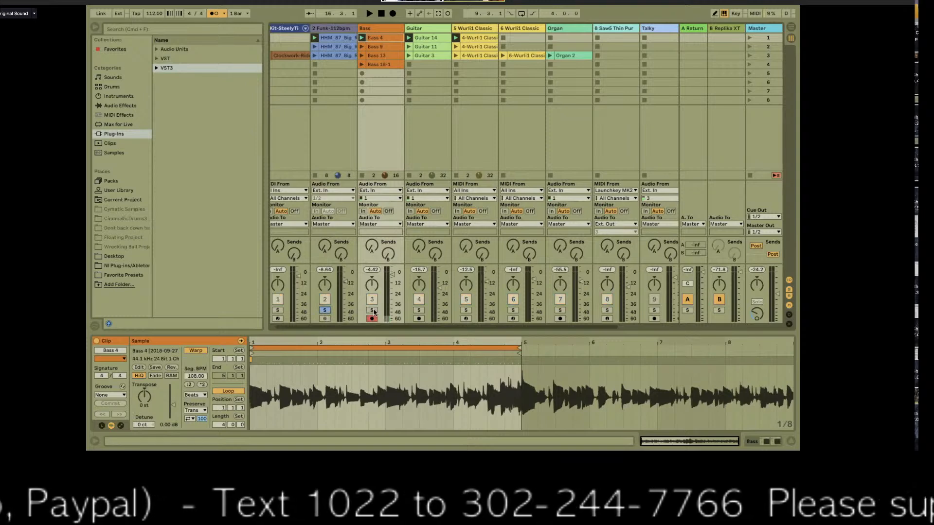
left_click(371, 310)
left_click(419, 310)
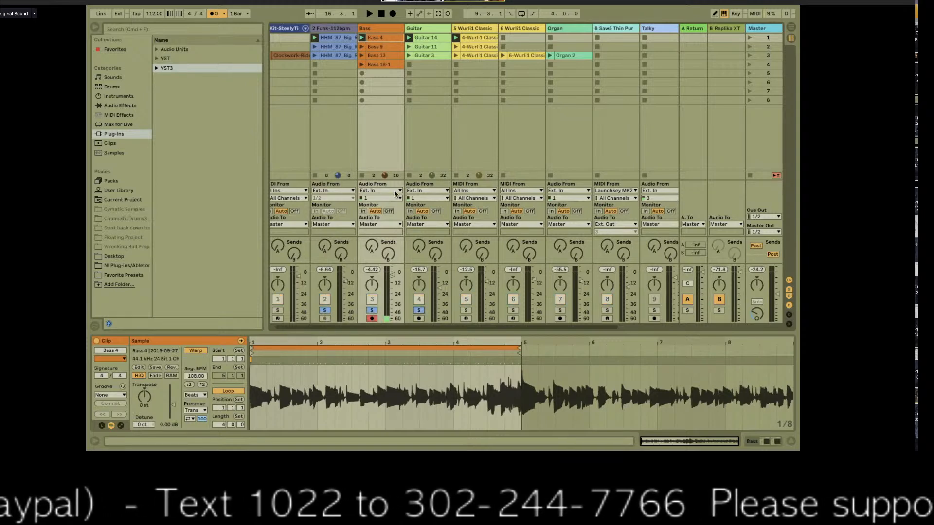
key("space")
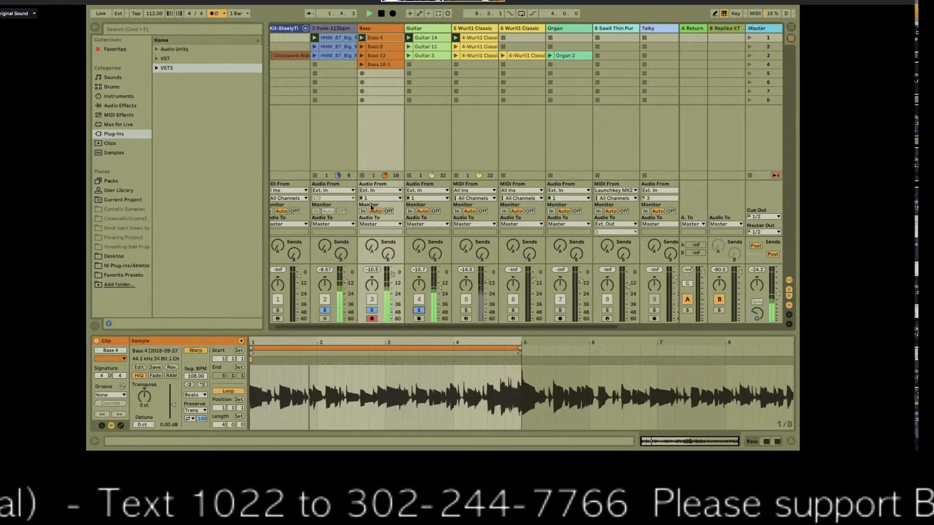
Alternate between launching the Guitar 11 and Guitar 14 clips during playback, ending on Guitar 14
left_click(409, 47)
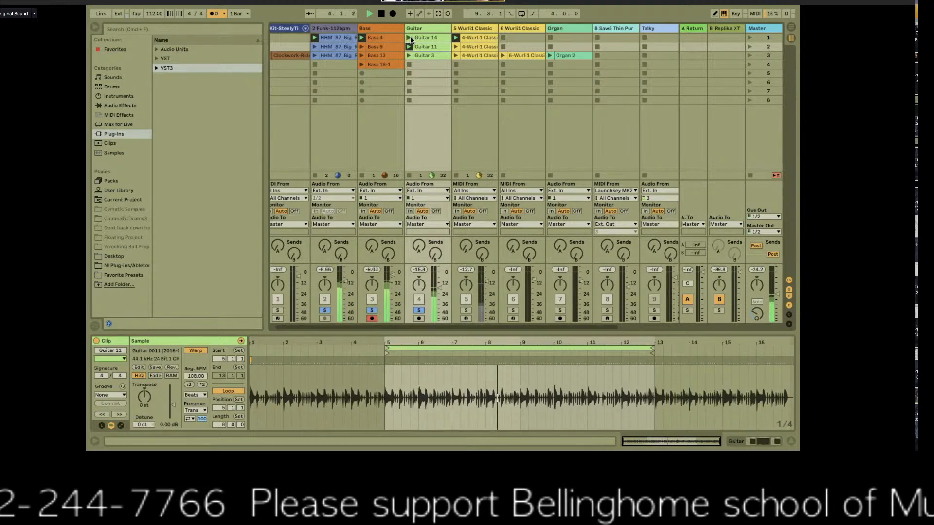
left_click(410, 38)
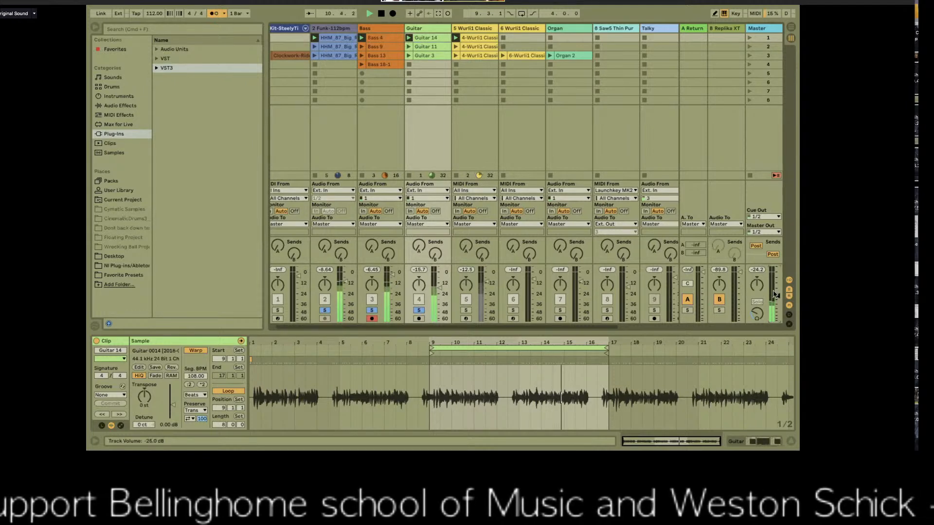
left_click(408, 47)
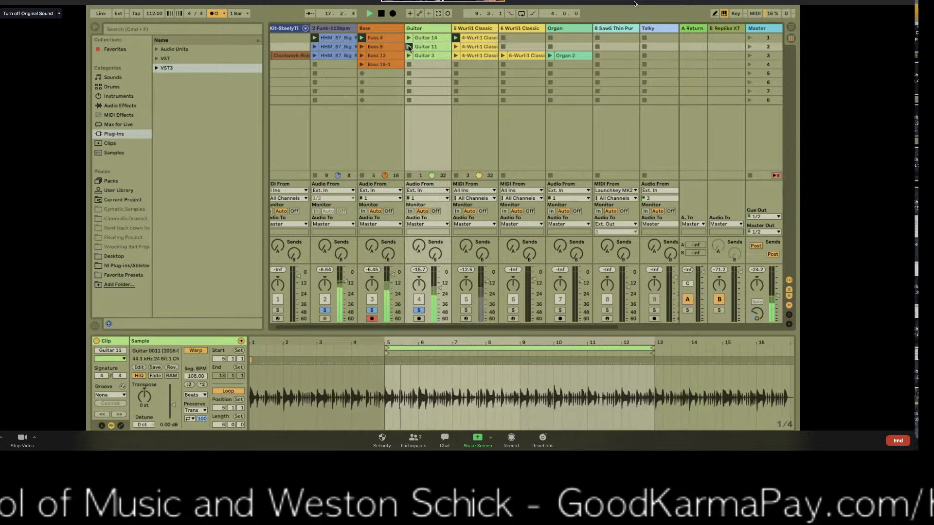
left_click(409, 38)
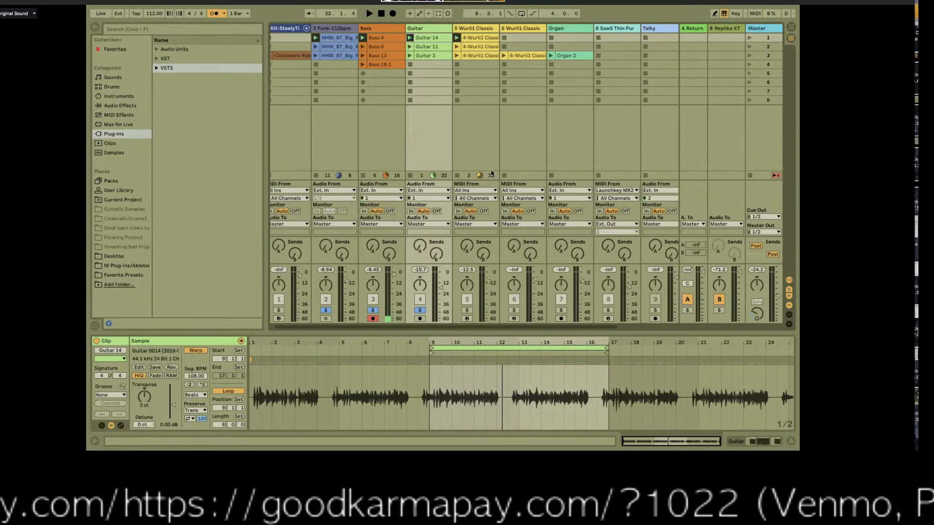
Move Bass 4 to the Bass track's fifth slot, put Bass 18-1 in its first slot and launch scene 1
left_click(378, 65)
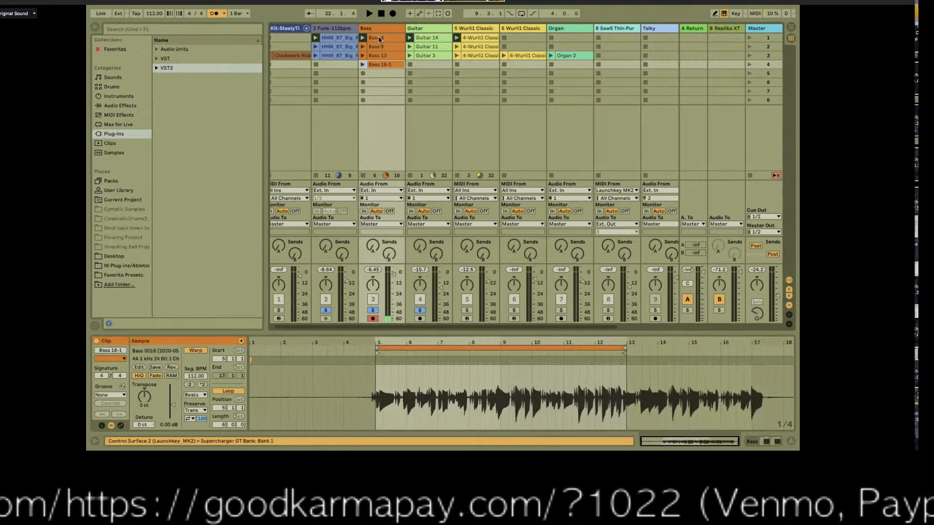
mouse_move(378, 38)
left_mouse_down()
mouse_move(379, 77)
mouse_move(379, 38)
left_mouse_up()
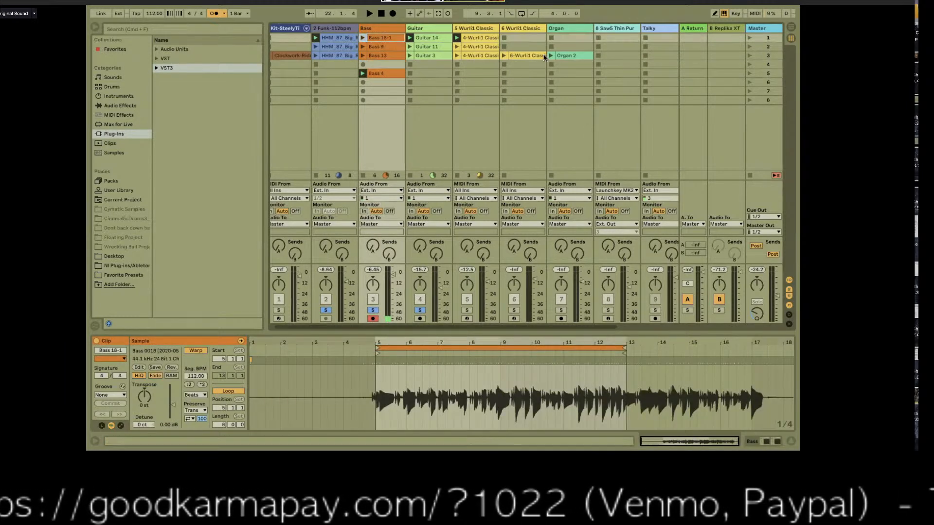
left_click(749, 38)
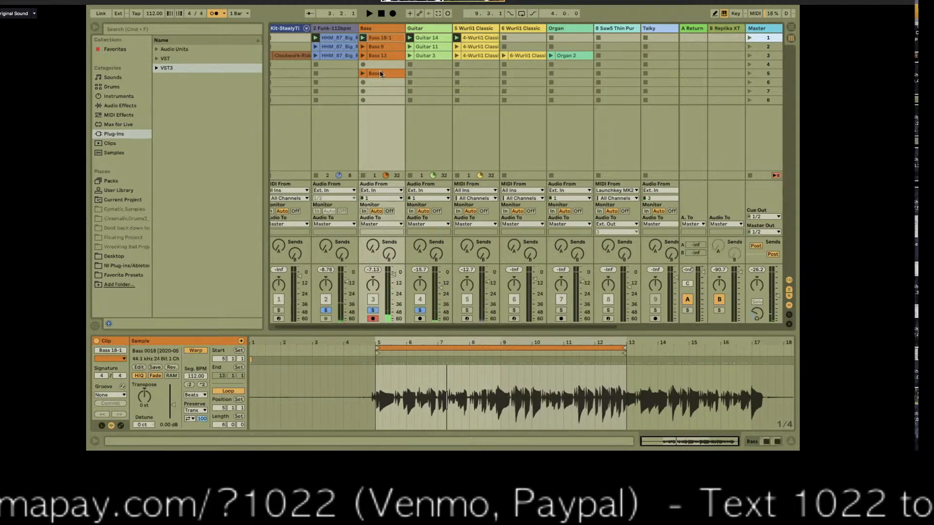
Try moving Bass 18-1 onto the Bass track's fifth slot and undo the move
left_click_drag(383, 41, 384, 74)
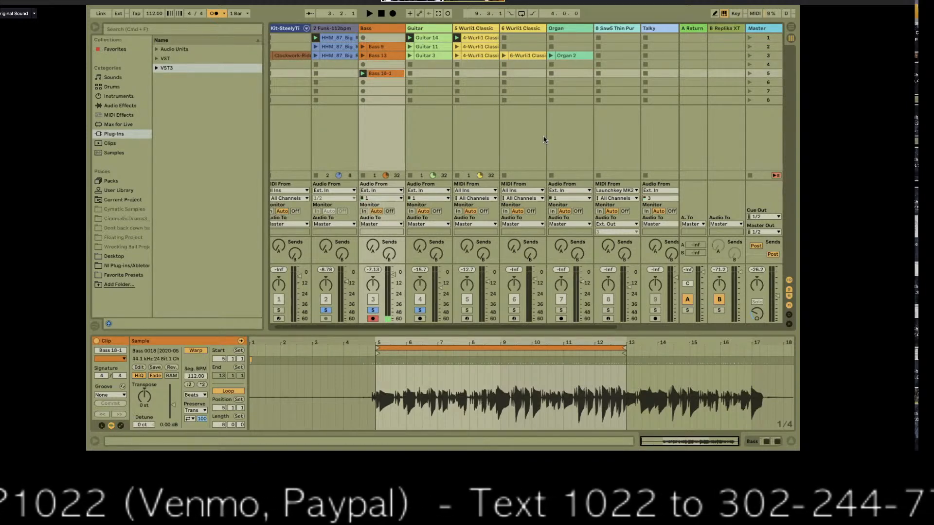
key("super+z")
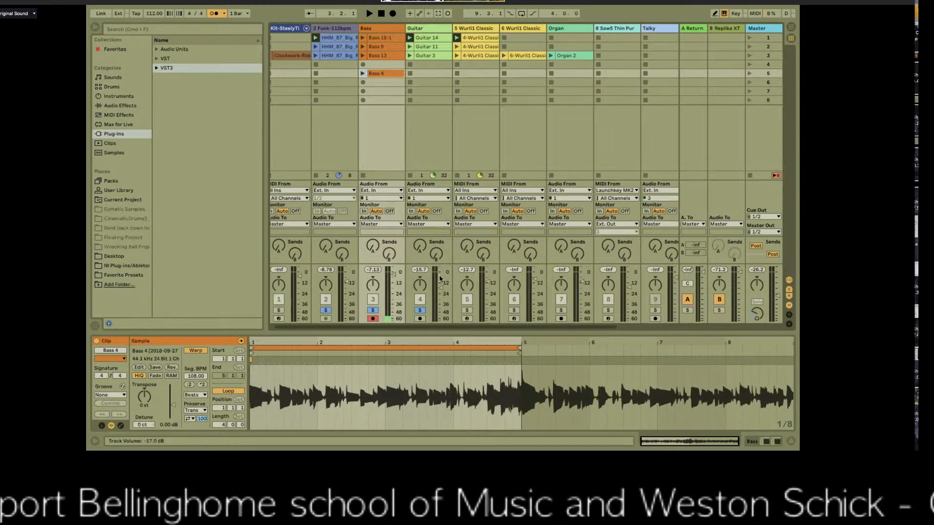
Insert a MIDI track between the Bass and Guitar tracks and show the browser's Drums category
key("super+shift+t")
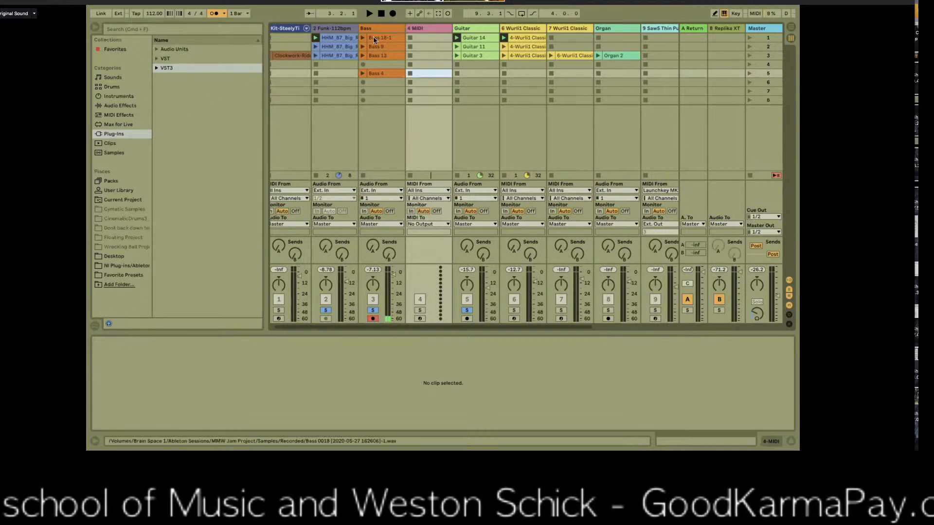
left_click(113, 78)
left_click(116, 86)
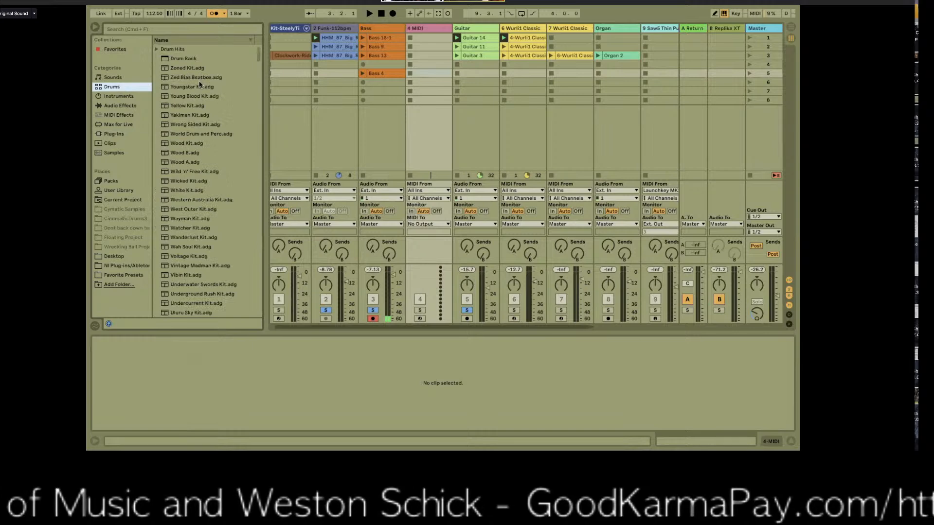
Audition the Young Blood, Yellow and Yakiman kits and load Yakiman Kit onto the new MIDI track
scroll(181, 116, "down", 3)
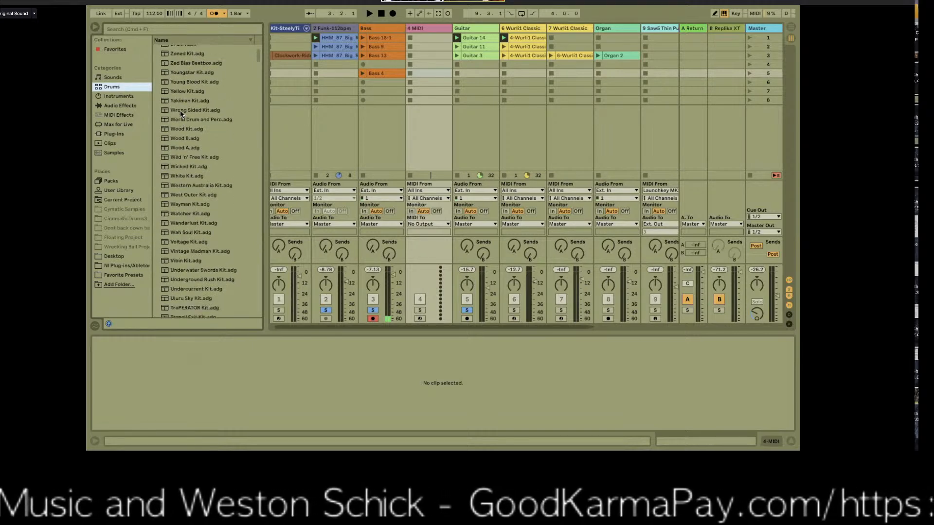
scroll(181, 115, "up", 3)
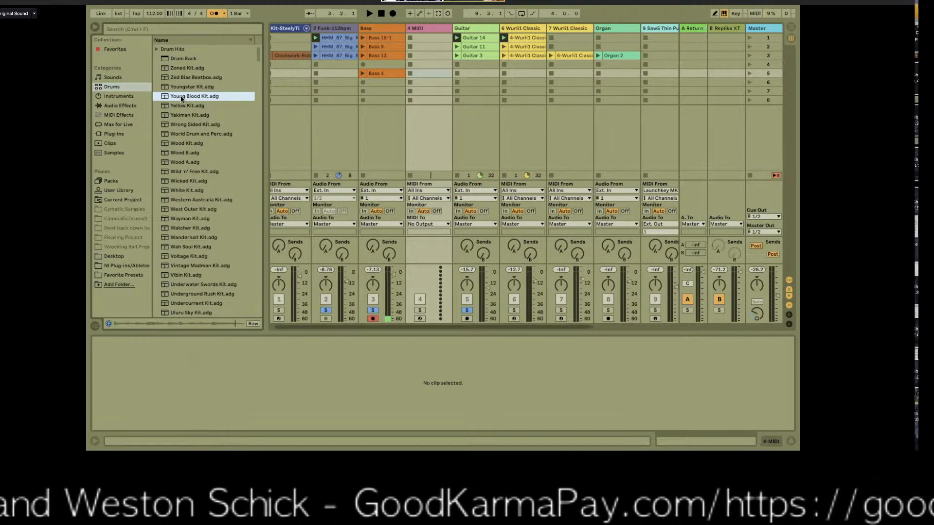
left_click(183, 106)
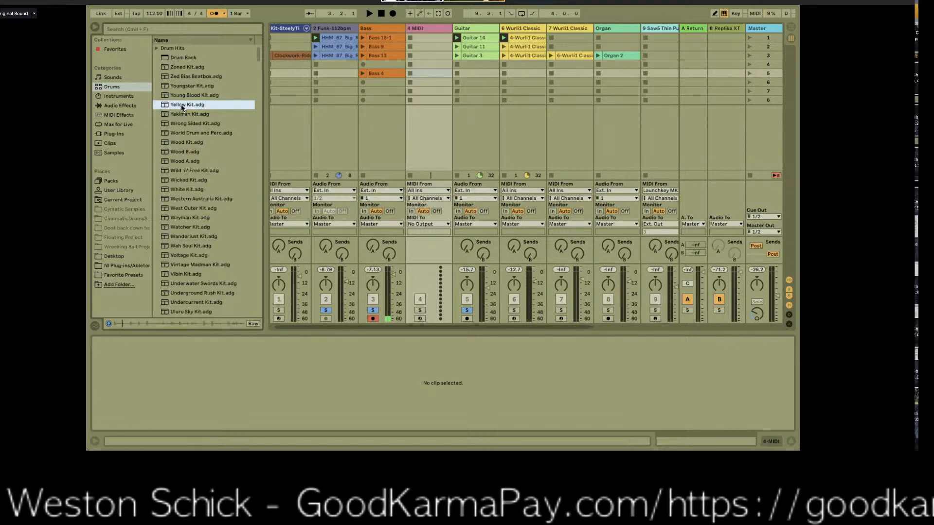
left_click(184, 115)
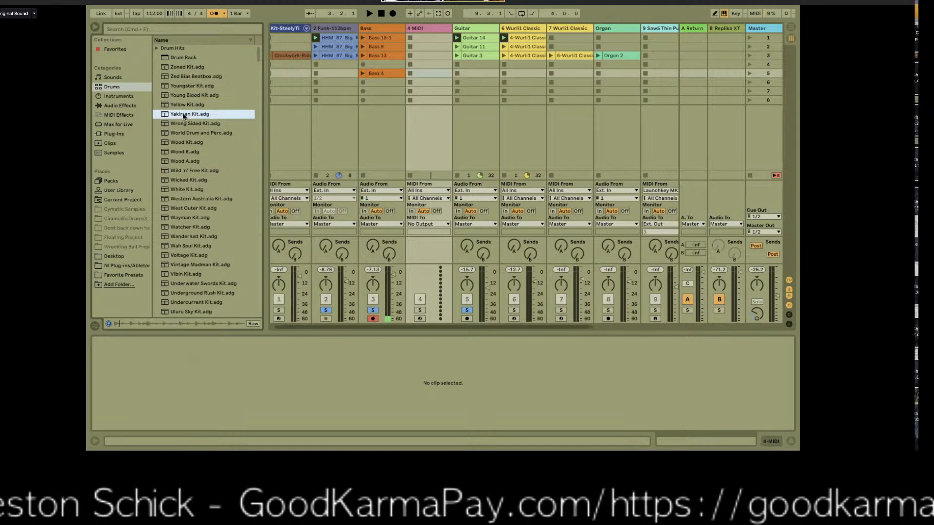
left_click_drag(366, 43, 427, 30)
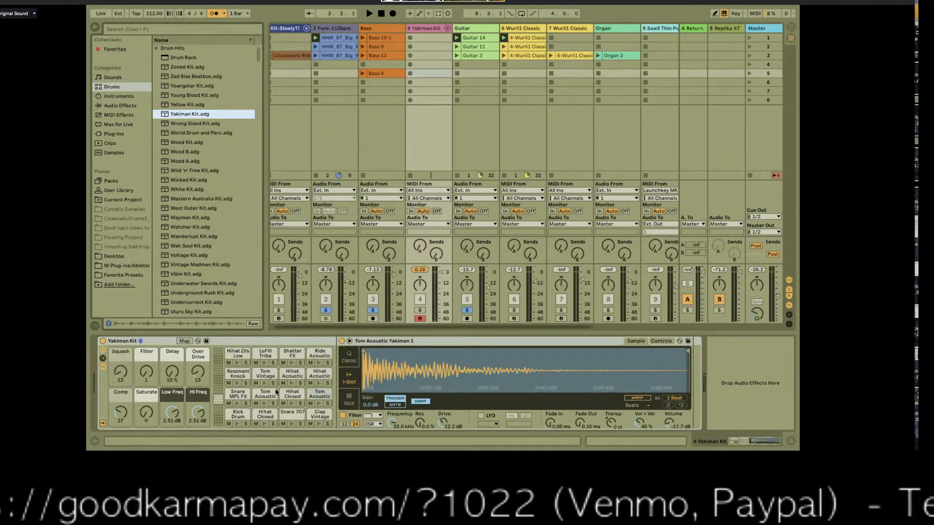
Unsolo the Guitar, Bass and Funk tracks and lower the Yakiman Kit track's volume to -3.0 dB
left_click(467, 310)
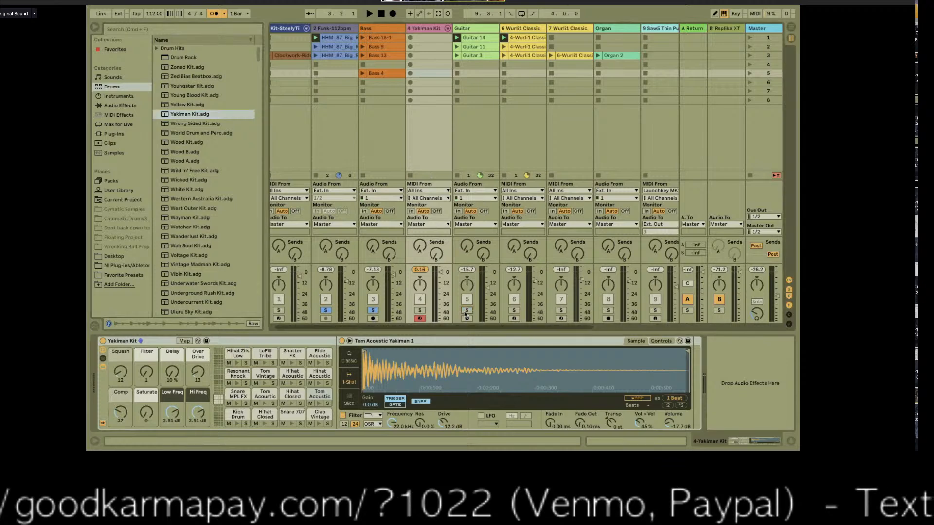
left_click(372, 311)
left_click(326, 311)
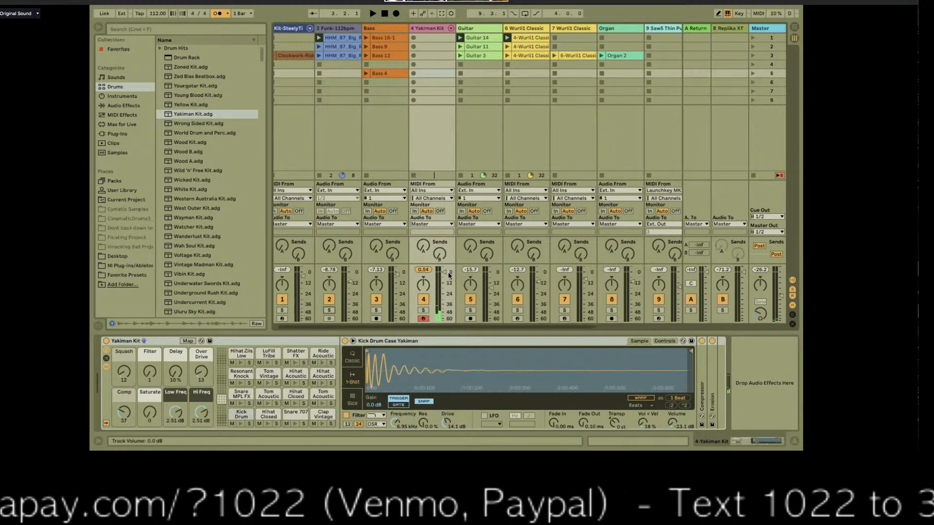
left_click_drag(448, 276, 448, 278)
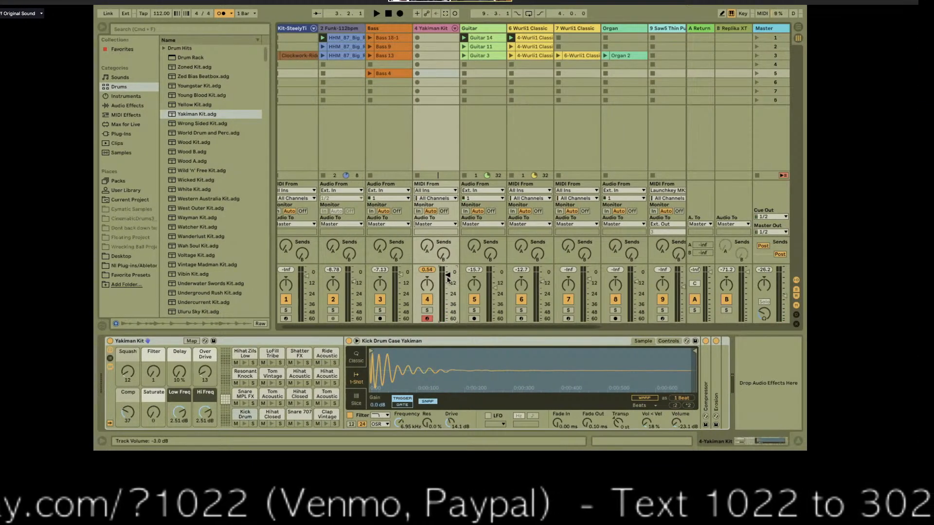
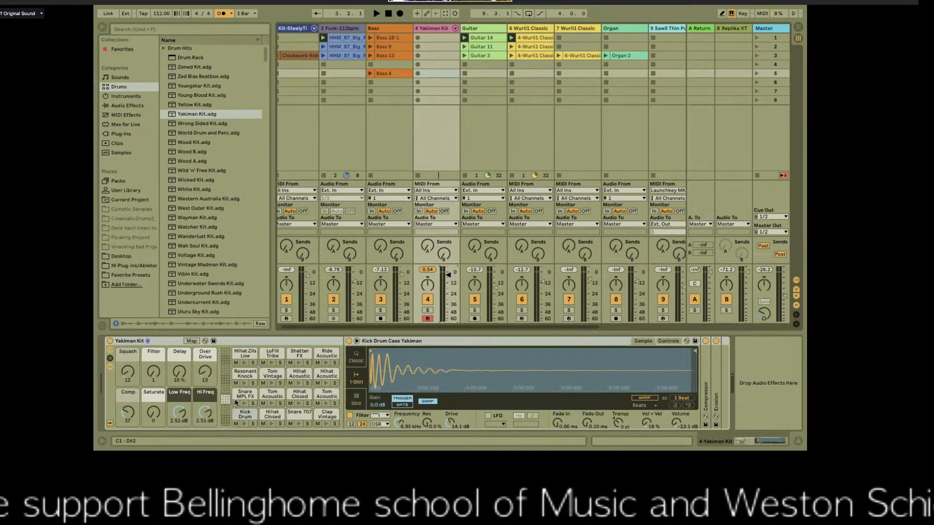
left_click(323, 396)
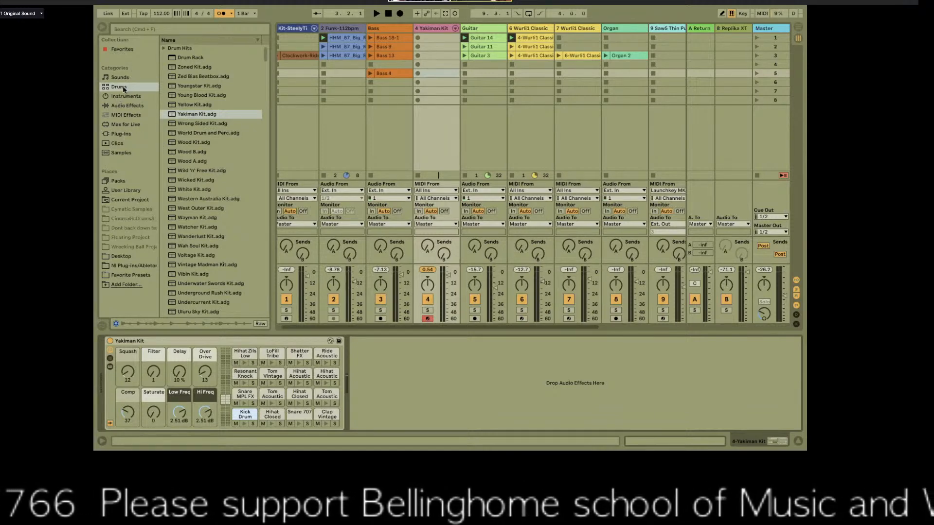
scroll(198, 127, "down", 2)
scroll(198, 127, "up", 2)
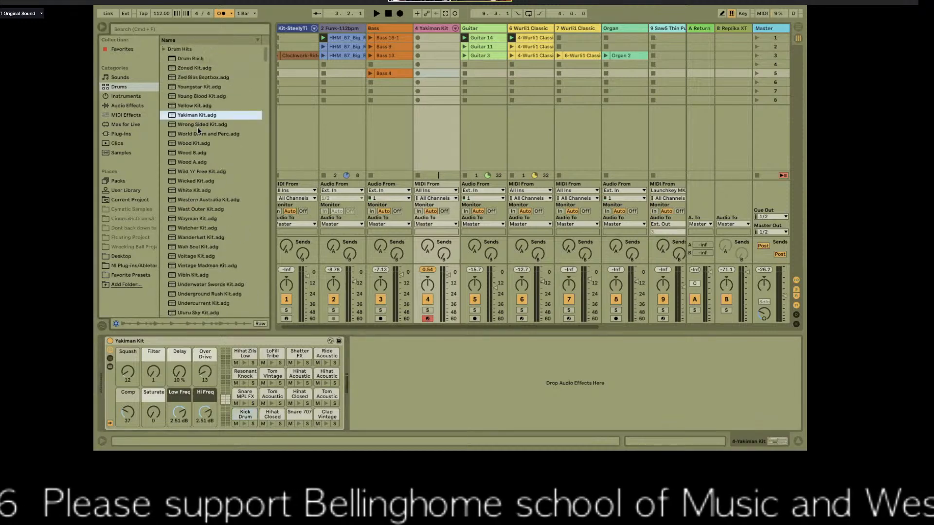
scroll(197, 114, "down", 1)
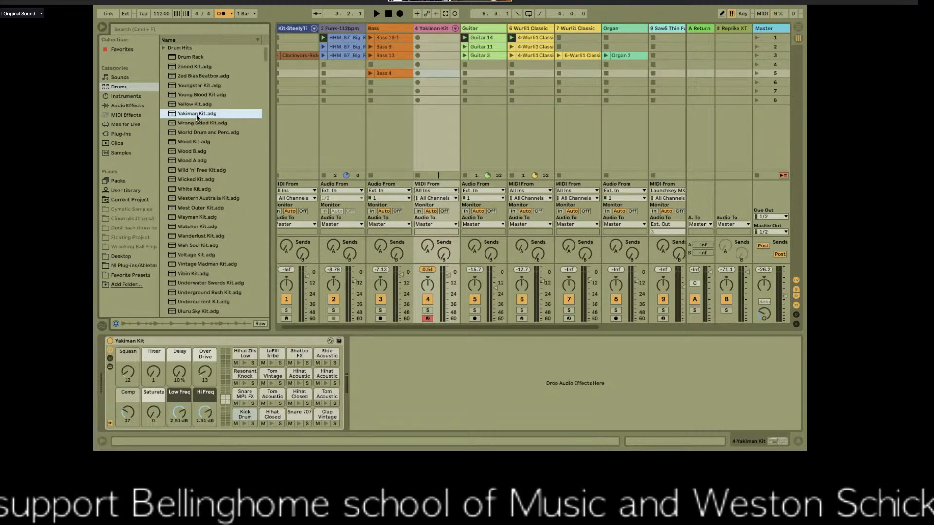
Deactivate the Funk track and solo the Bass, Yakiman Kit and Guitar tracks together
scroll(411, 57, "left", 1)
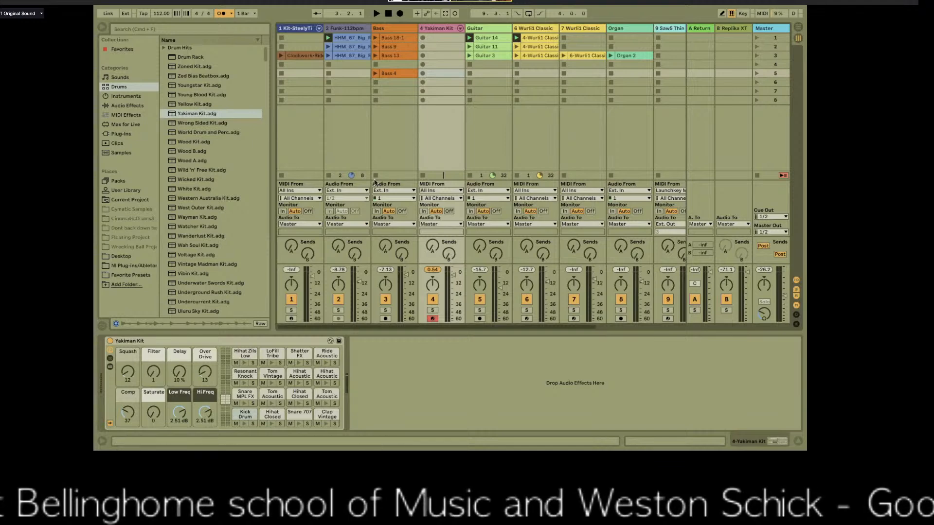
left_click(292, 300)
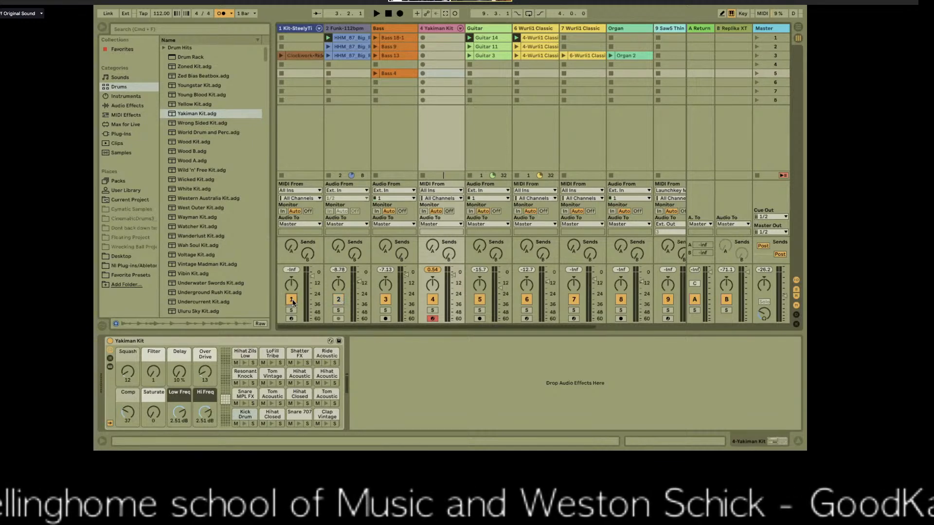
left_click(385, 310)
left_click(433, 310)
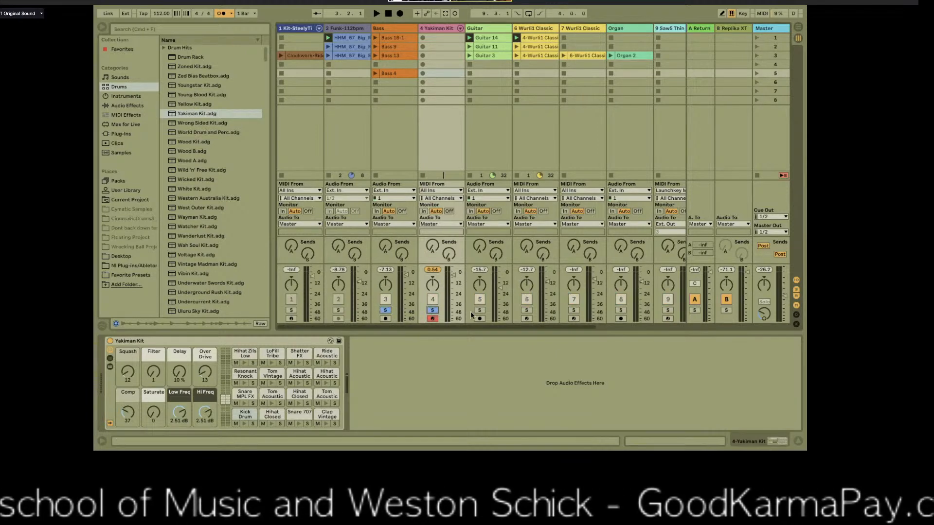
left_click(479, 310)
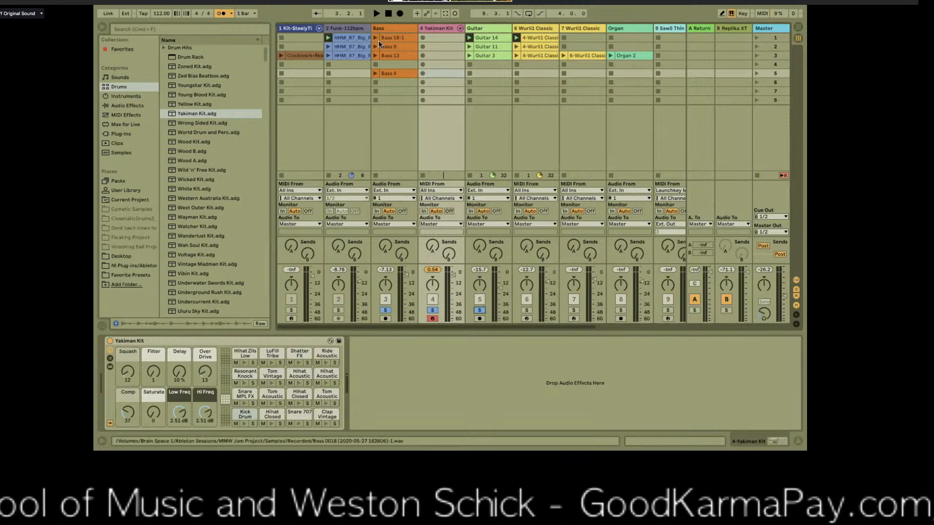
Record a drum clip of about five bars in the Yakiman Kit track's first slot and open its notes
left_click(422, 38)
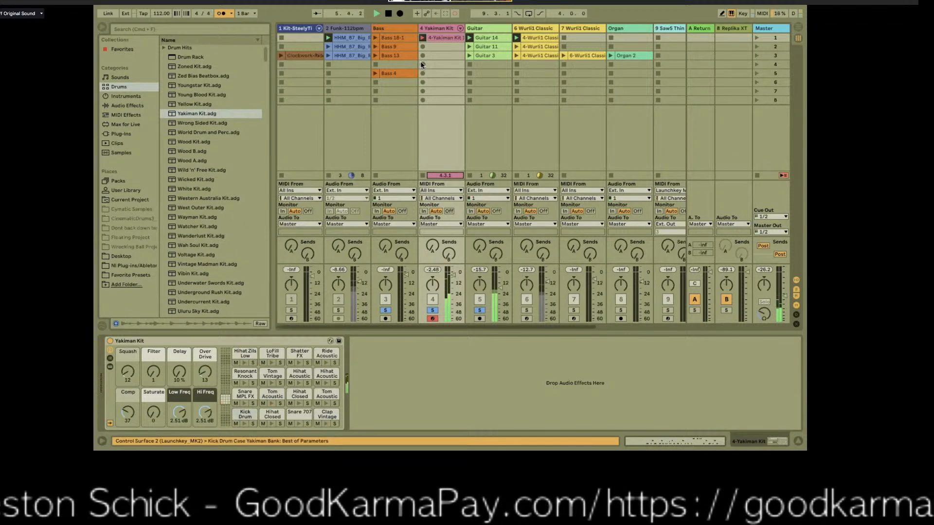
key("space")
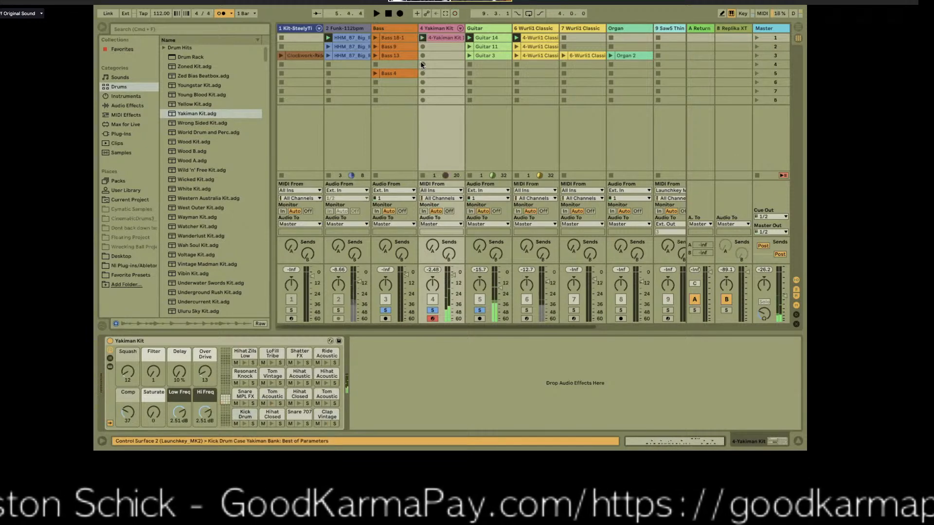
left_click(442, 34)
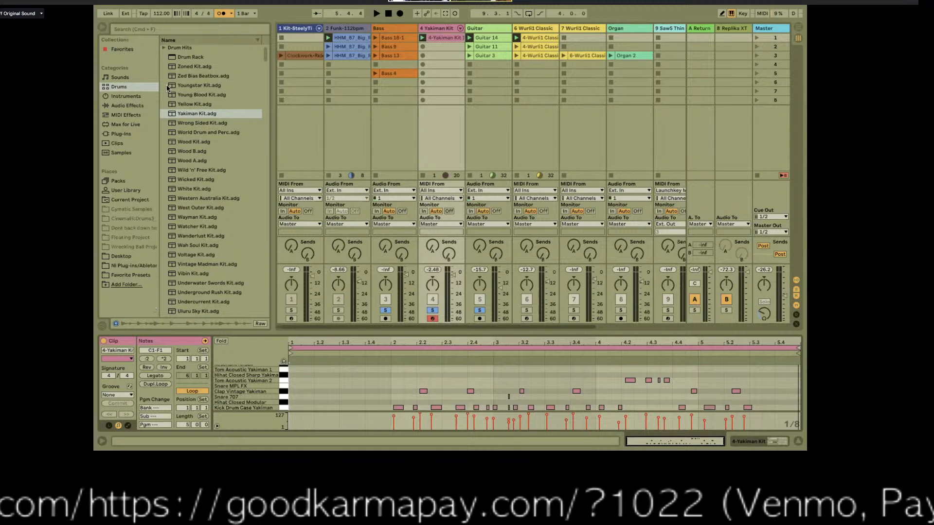
Browse the Samples and Clips categories and compare the first Funk clip's waveform with the Yakiman Kit clip's MIDI notes
left_click(351, 40)
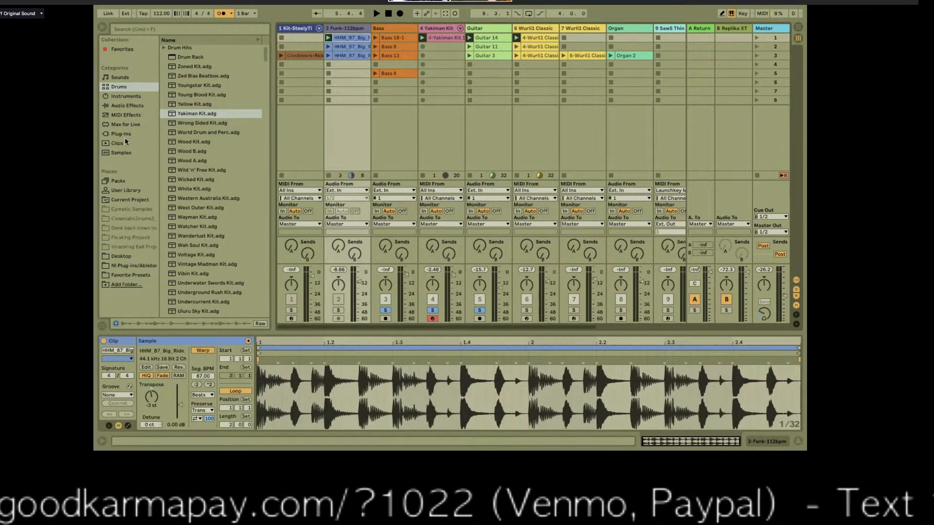
left_click(120, 153)
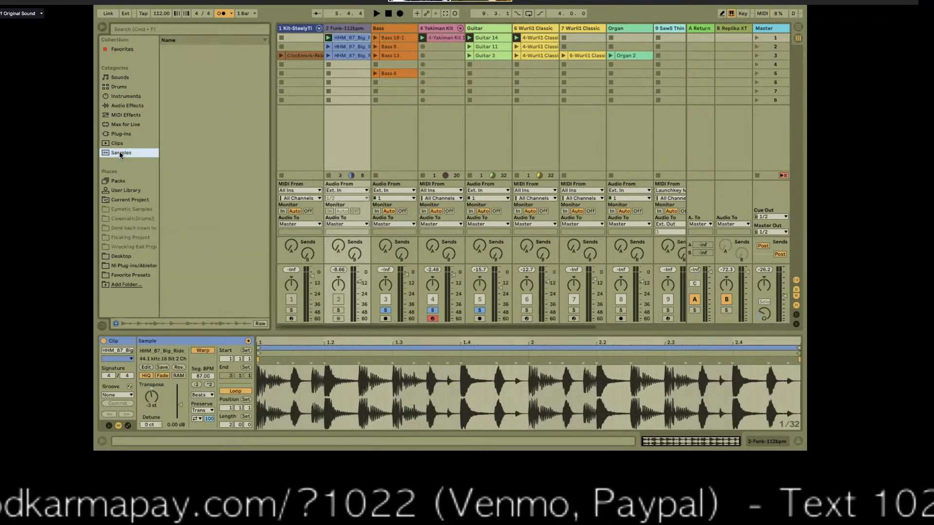
left_click(121, 144)
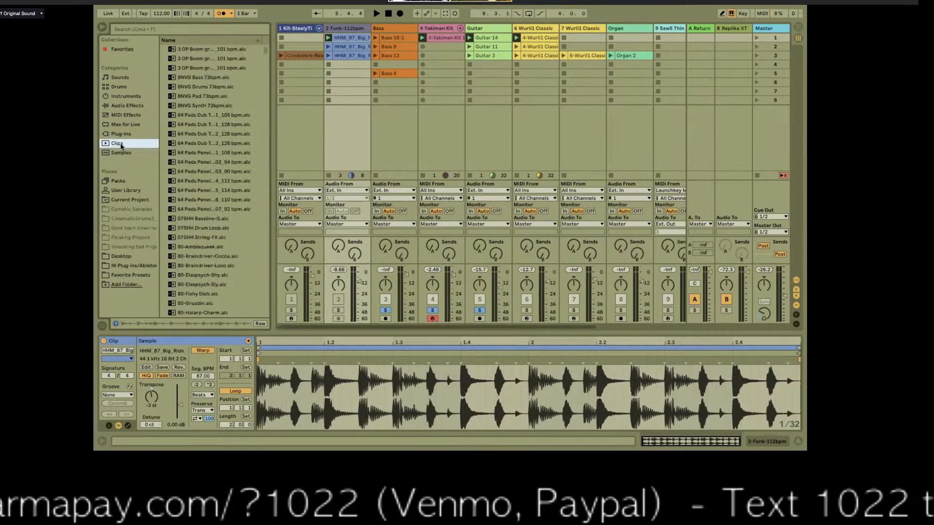
scroll(202, 170, "down", 6)
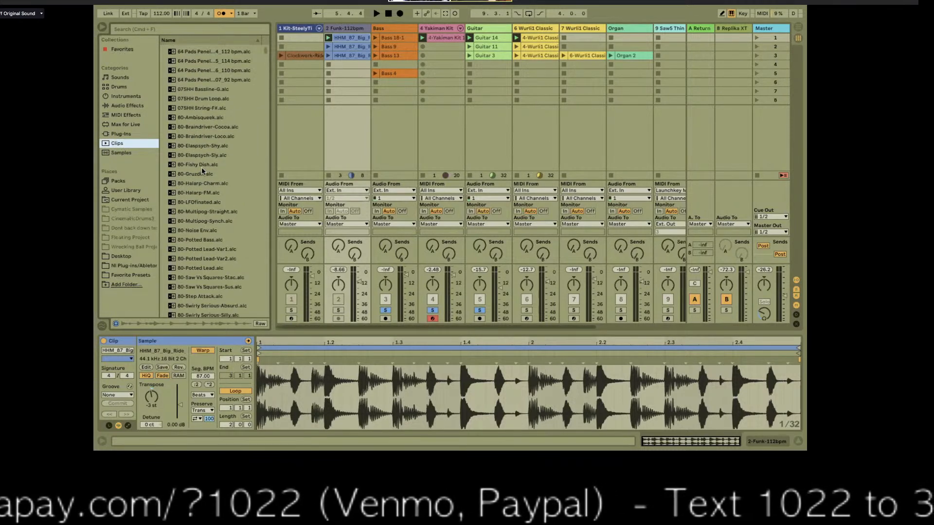
scroll(202, 170, "up", 6)
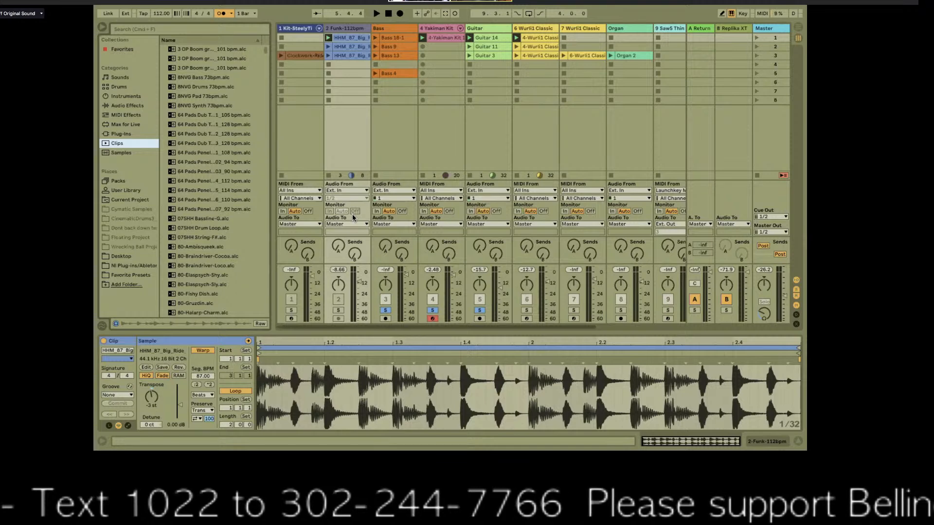
left_click(439, 39)
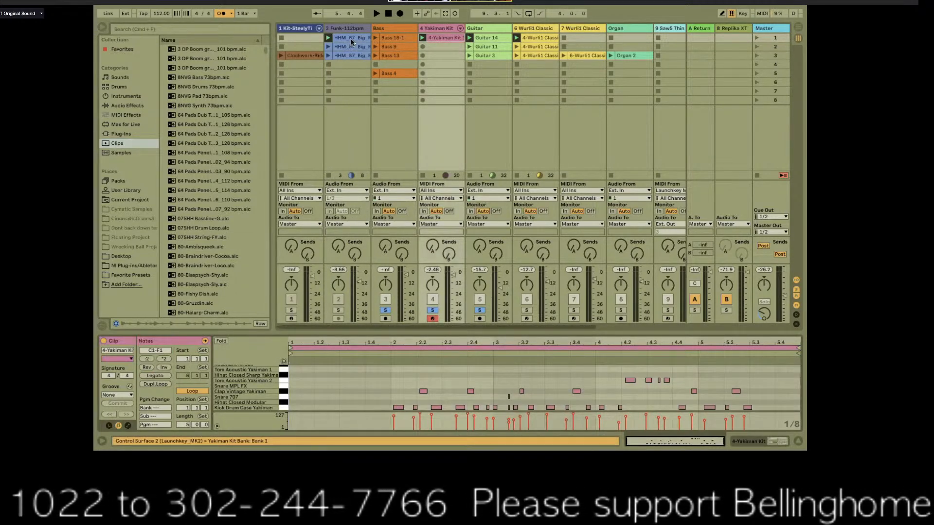
left_click(351, 38)
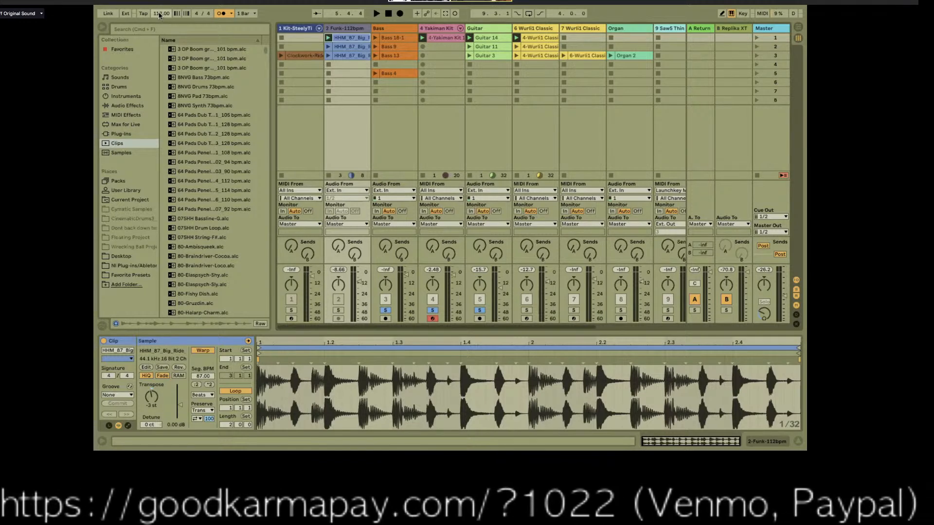
Check the metronome's count-in, sound and rhythm options and close them
left_click(231, 15)
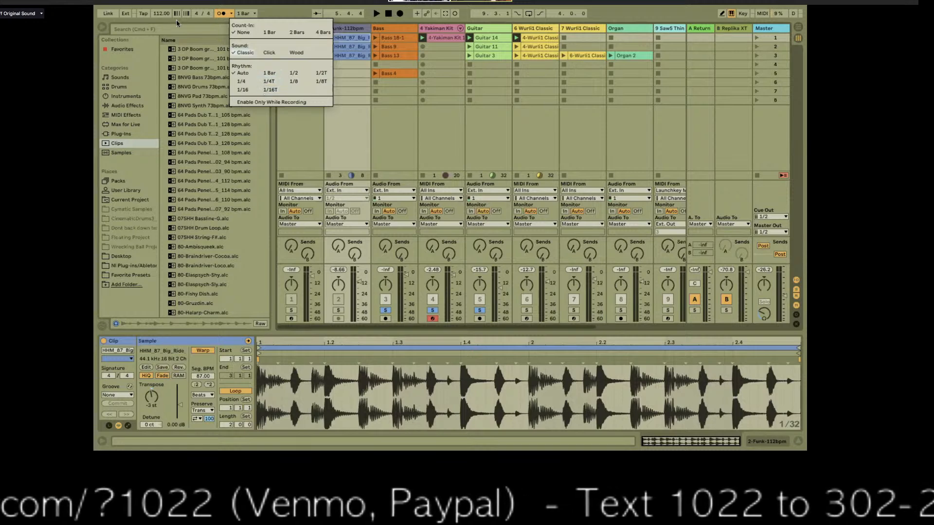
left_click(307, 13)
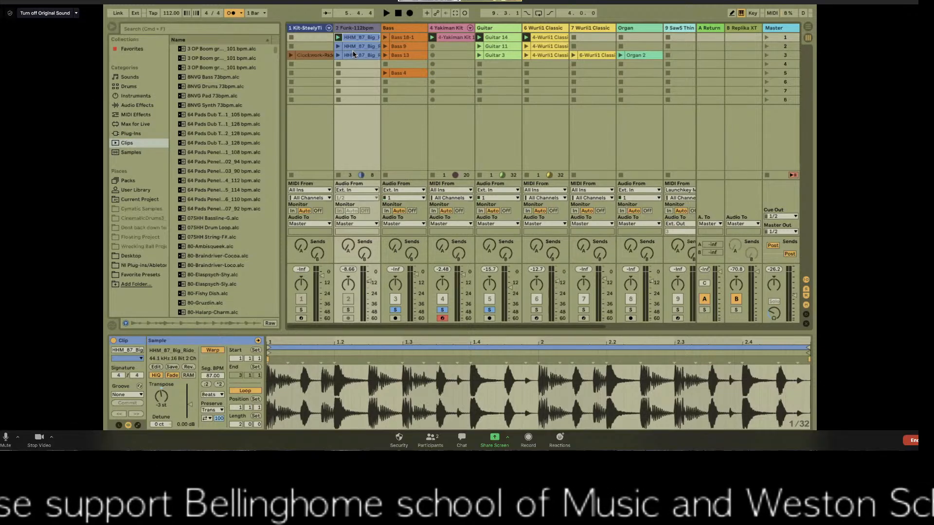
double_click(506, 1)
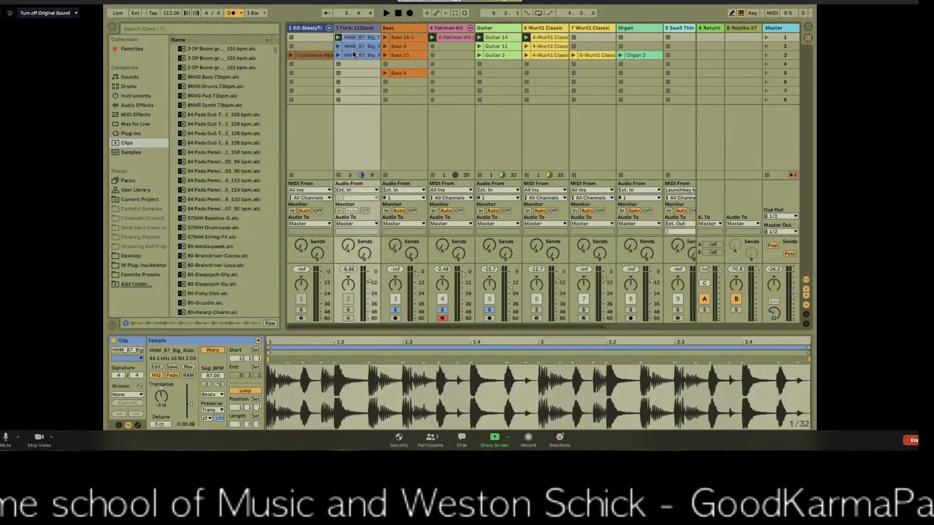
Open the Yakiman Kit clip and select its whole time range from 1.1.1 to 6.1.1 in the note editor
left_click(448, 36)
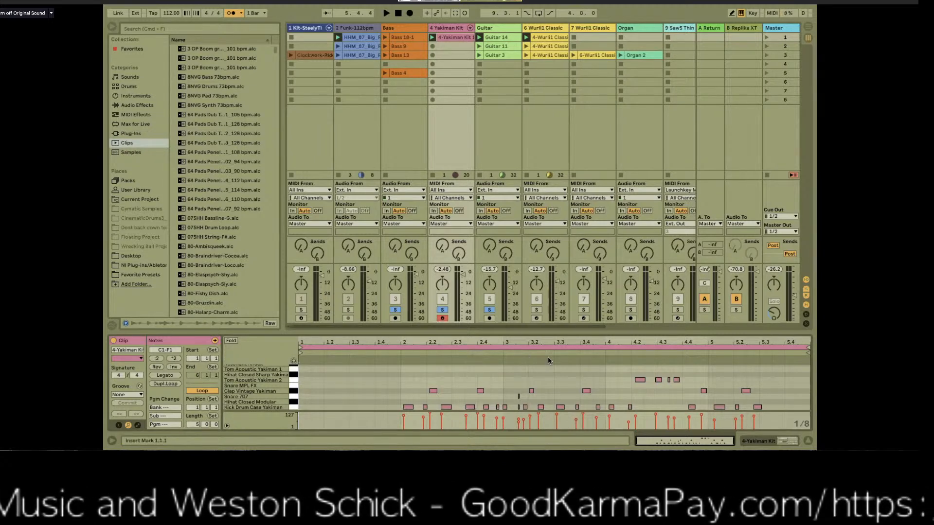
left_click(300, 348)
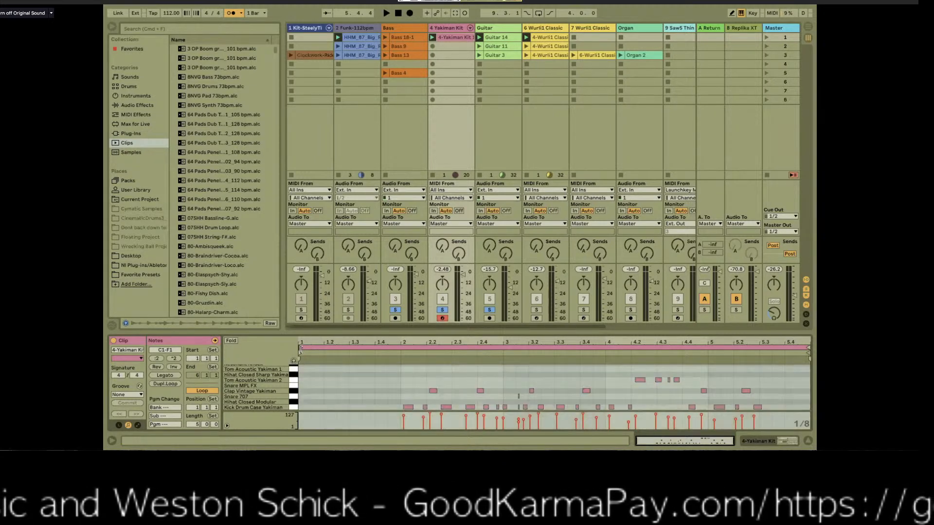
mouse_move(318, 353)
left_mouse_down()
mouse_move(404, 352)
mouse_move(300, 354)
left_mouse_up()
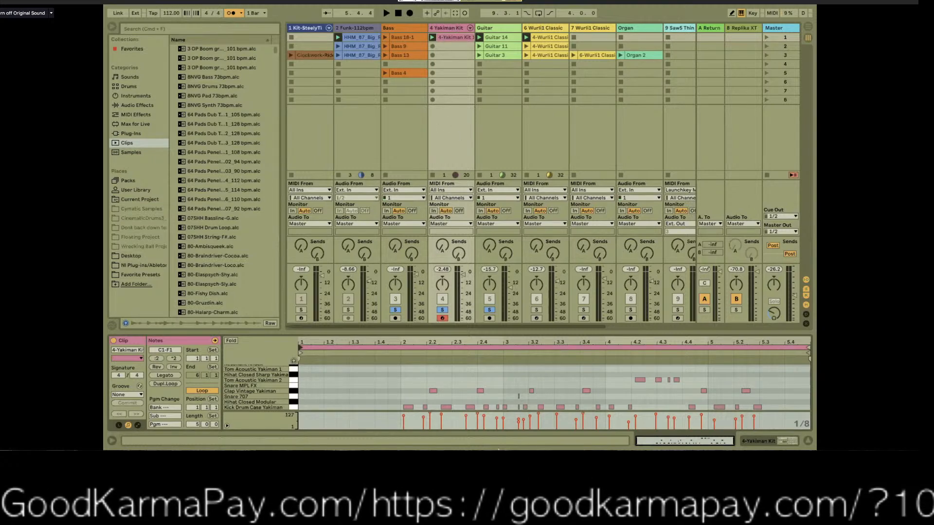
left_click(421, 390)
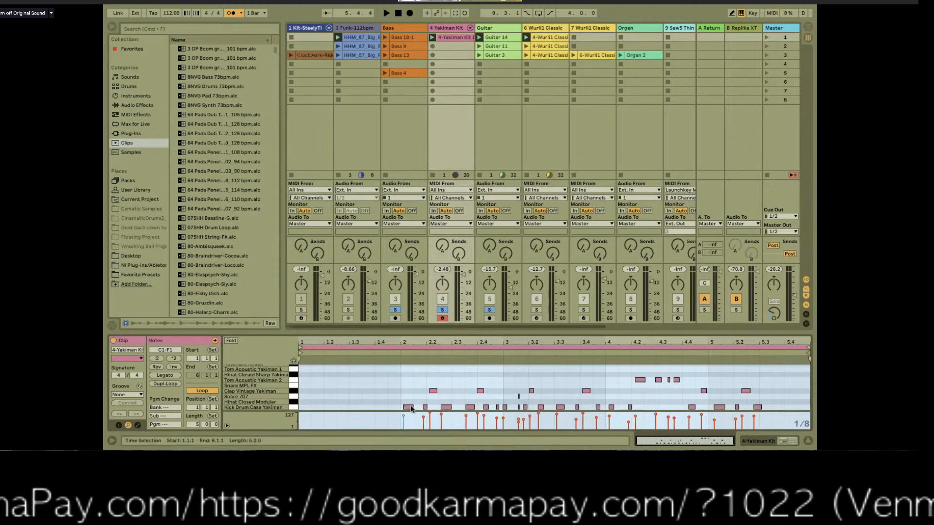
Move the first kick drum note slightly earlier so that it starts closer to 2.1.1
left_click_drag(409, 411, 412, 409)
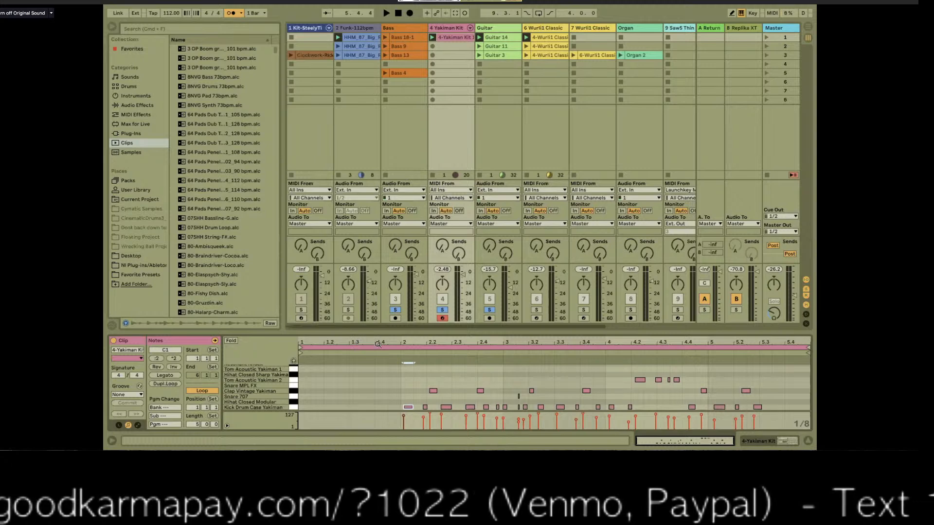
mouse_move(423, 342)
left_mouse_down()
mouse_move(423, 398)
mouse_move(415, 386)
left_mouse_up()
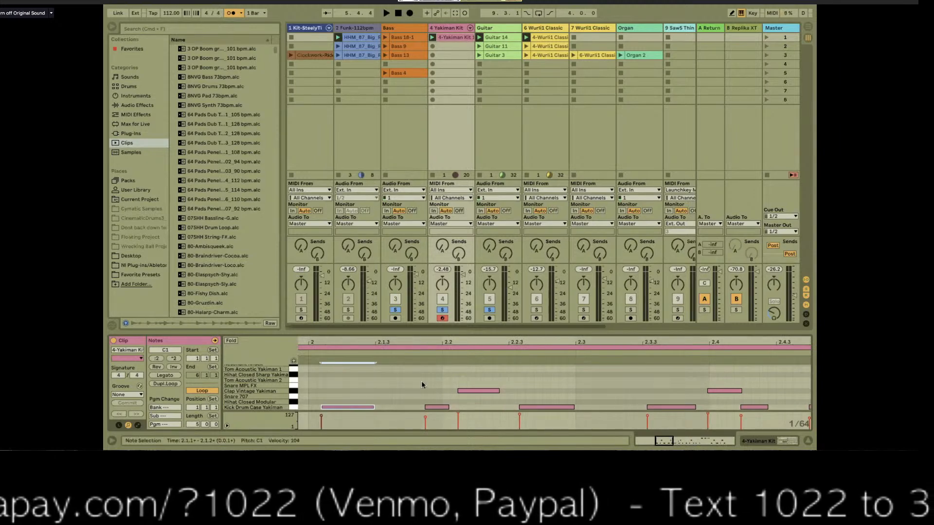
scroll(421, 381, "left", 5)
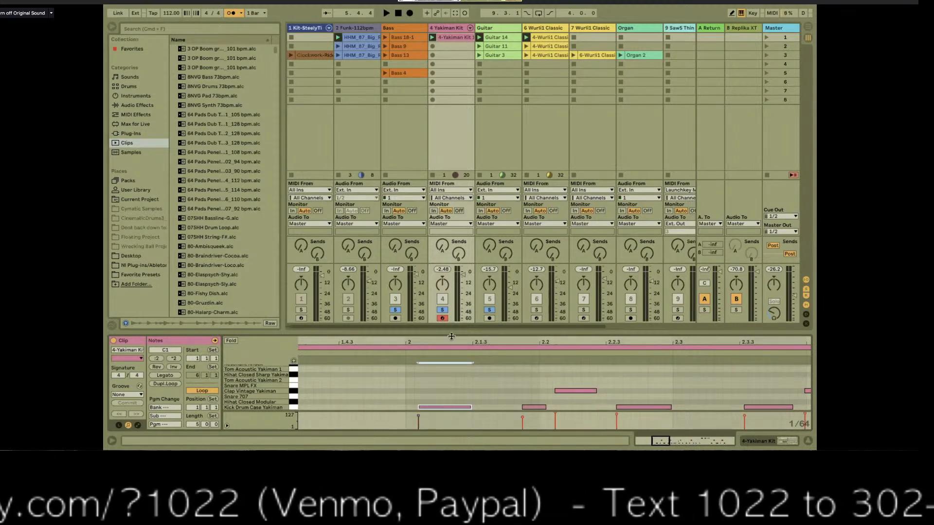
mouse_move(448, 343)
left_mouse_down()
mouse_move(409, 301)
mouse_move(409, 353)
mouse_move(409, 316)
mouse_move(409, 342)
left_mouse_up()
scroll(369, 412, "left", 3)
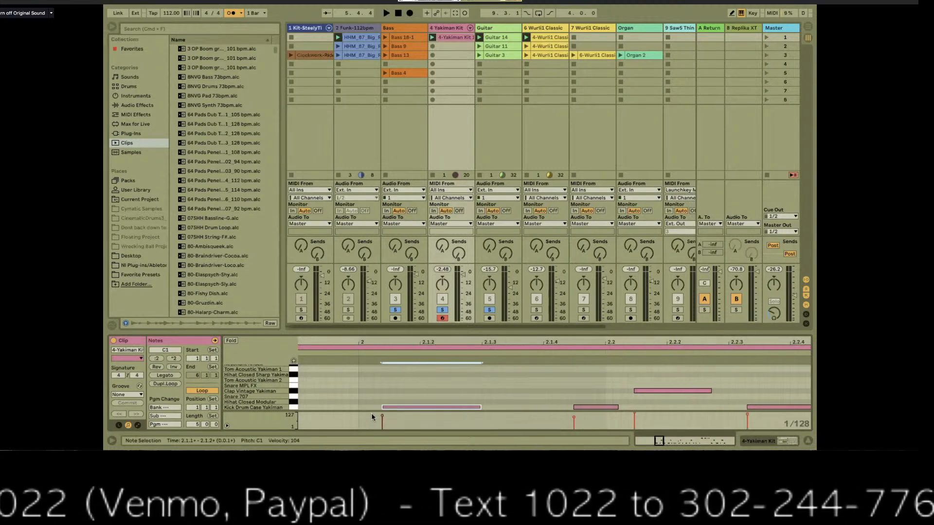
mouse_move(409, 407)
left_mouse_down()
mouse_move(389, 408)
mouse_move(463, 408)
mouse_move(468, 423)
mouse_move(383, 422)
mouse_move(396, 422)
left_mouse_up()
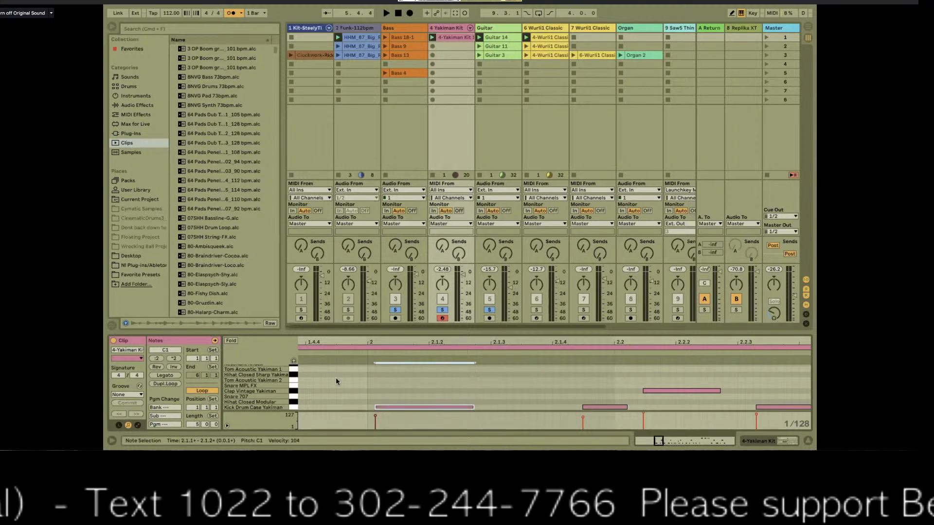
Enlarge the clip view and move the Yakiman Kit clip's start and loop start to 2.1.1
scroll(346, 375, "left", 5)
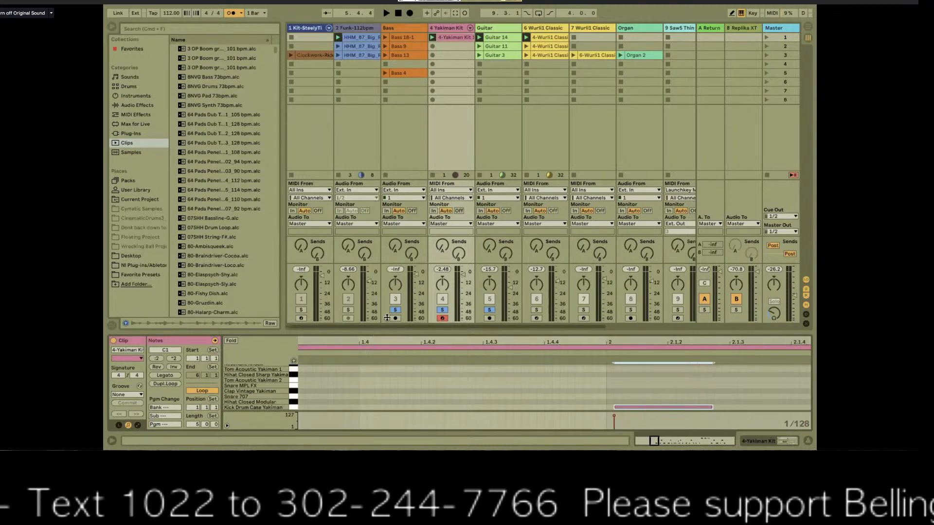
left_click_drag(380, 332, 388, 268)
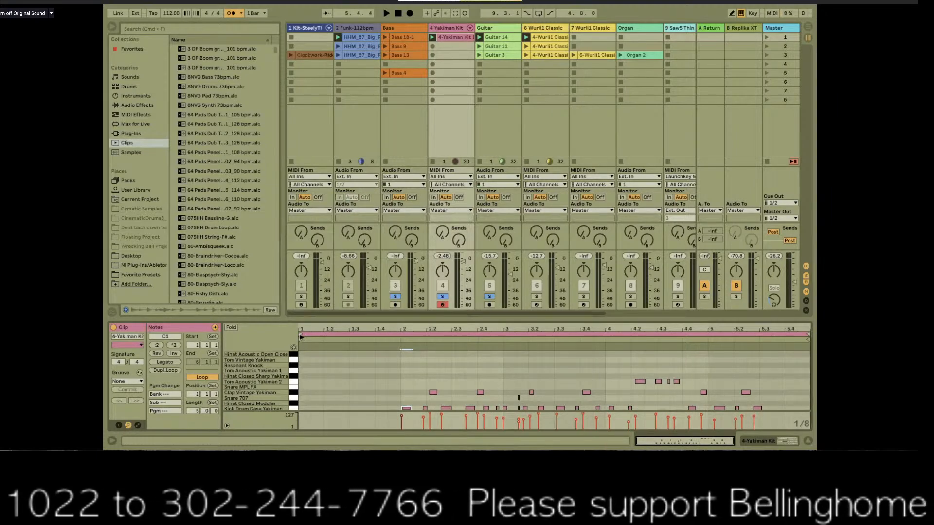
left_click_drag(300, 335, 402, 342)
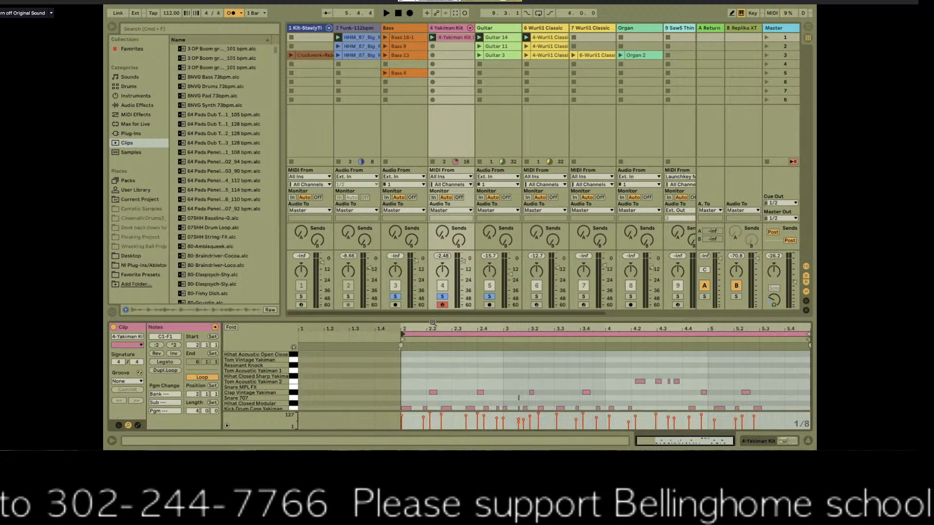
Try extending the beginning of the first kick drum note to just before bar 2
left_click_drag(424, 329, 425, 384)
key("super+a")
scroll(396, 408, "left", 5)
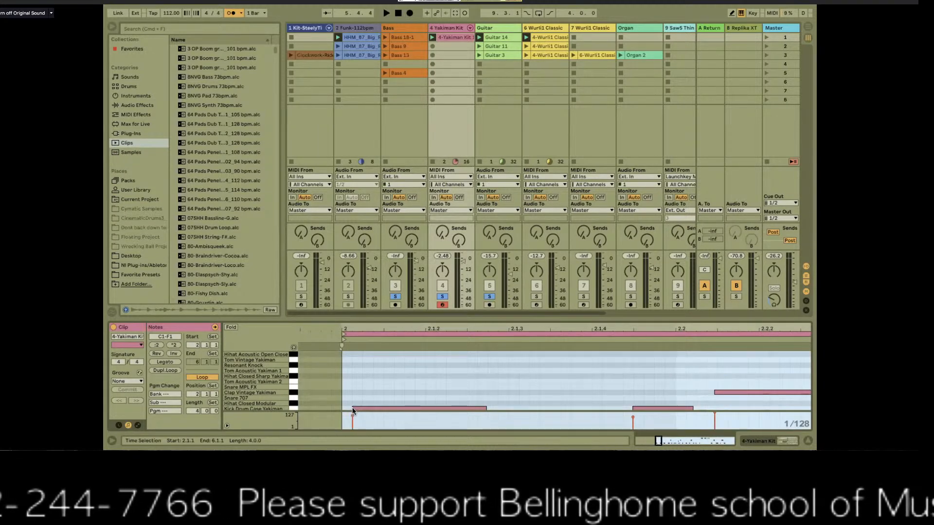
left_click_drag(352, 409, 332, 409)
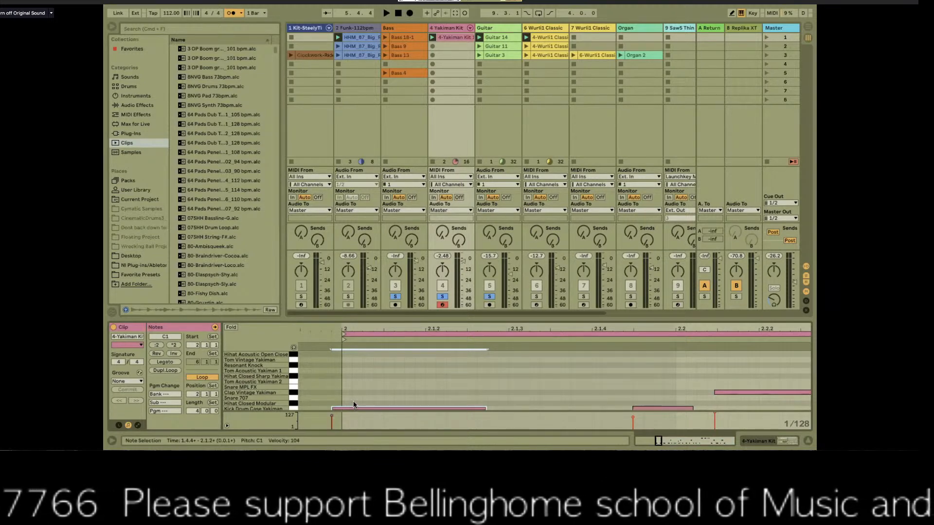
Shorten the first kick drum note from its front edge and fine-tune its beginning to just after 2.1.1
scroll(353, 401, "down", 1)
scroll(354, 400, "right", 1)
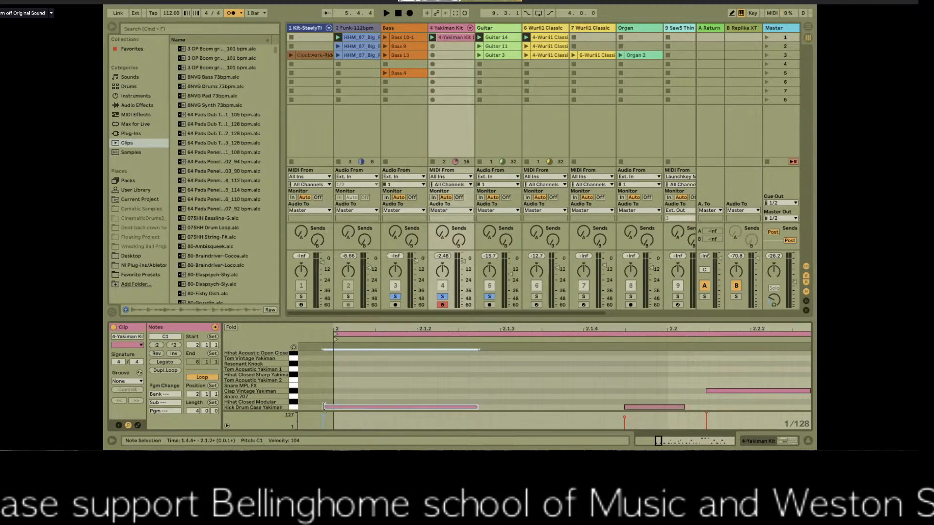
left_click_drag(324, 407, 344, 407)
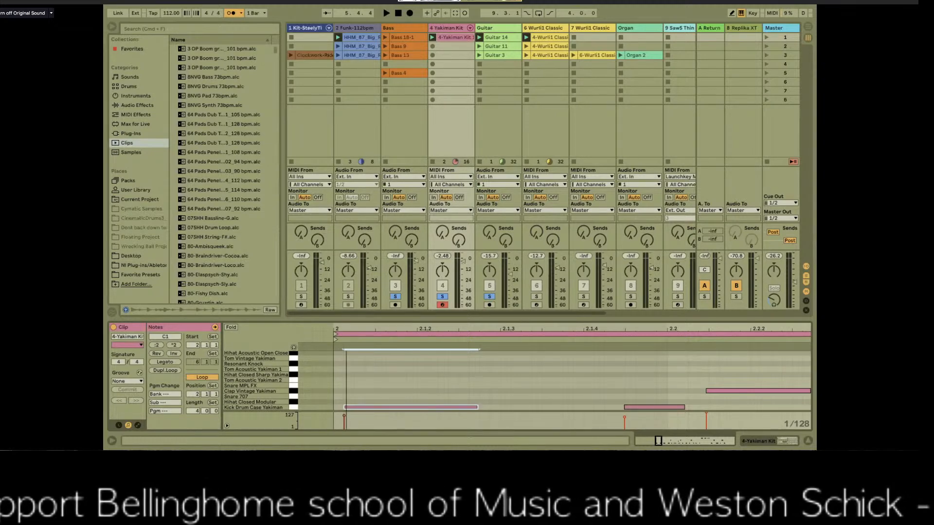
left_click_drag(347, 328, 346, 340)
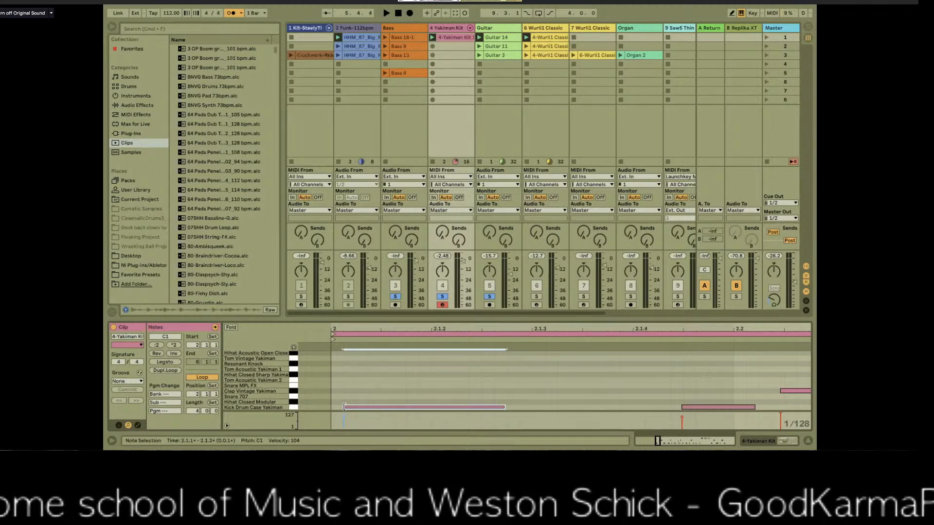
mouse_move(347, 327)
left_mouse_down()
mouse_move(348, 318)
mouse_move(333, 325)
left_mouse_up()
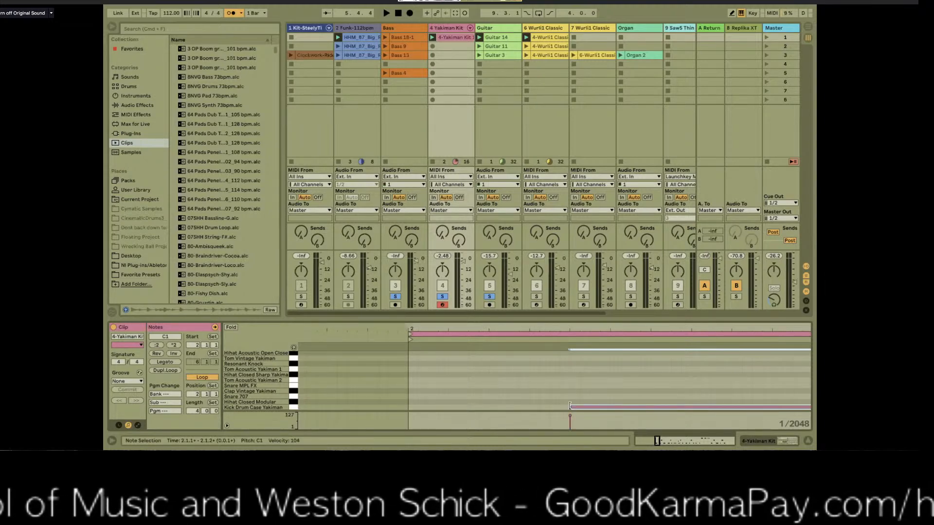
scroll(513, 404, "right", 5)
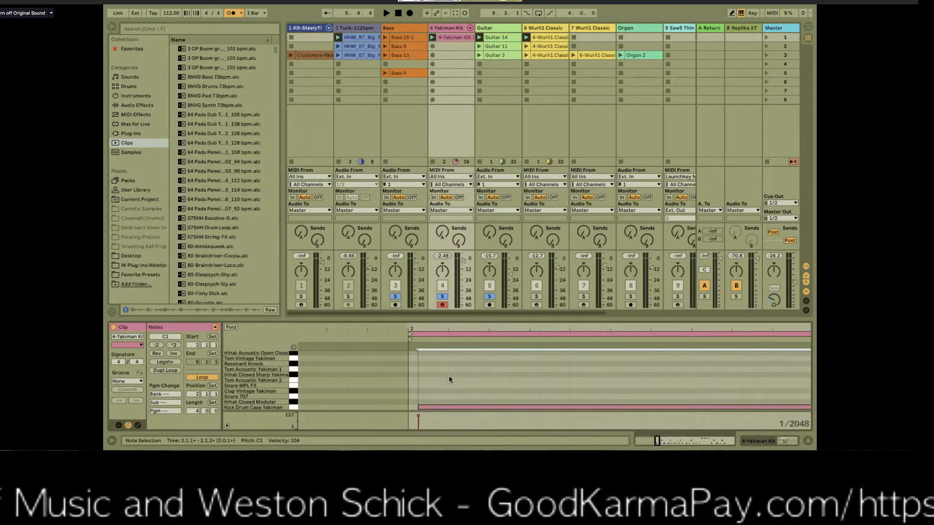
left_click_drag(455, 327, 455, 326)
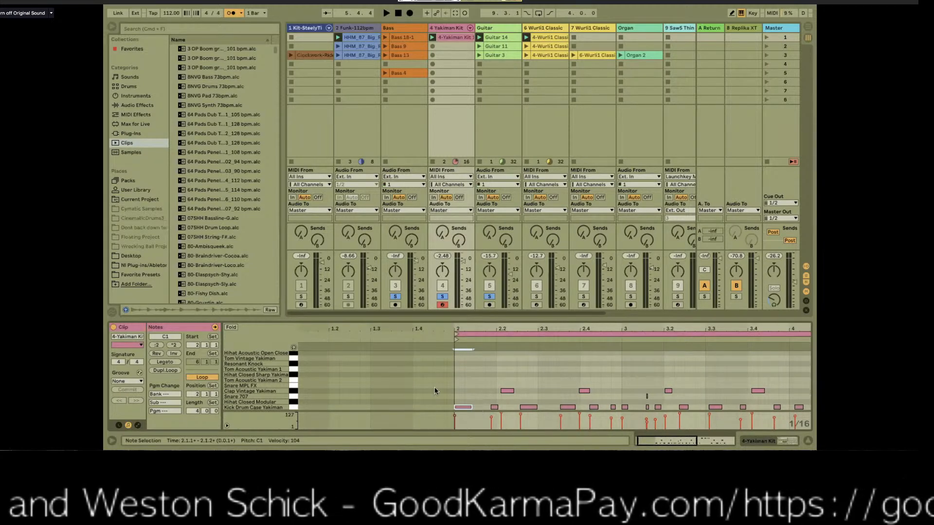
Change the note editor's grid to 1/32
scroll(429, 386, "right", 2)
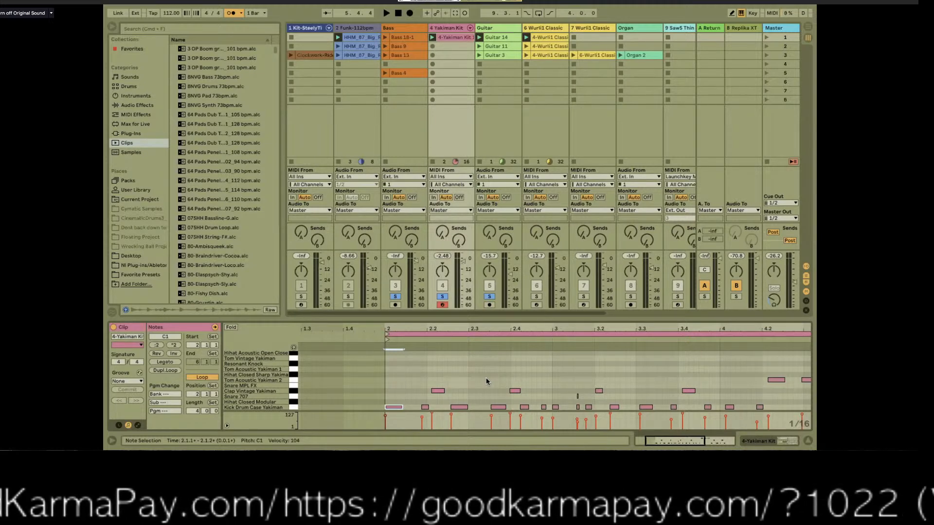
key("super+2")
key("super+2")
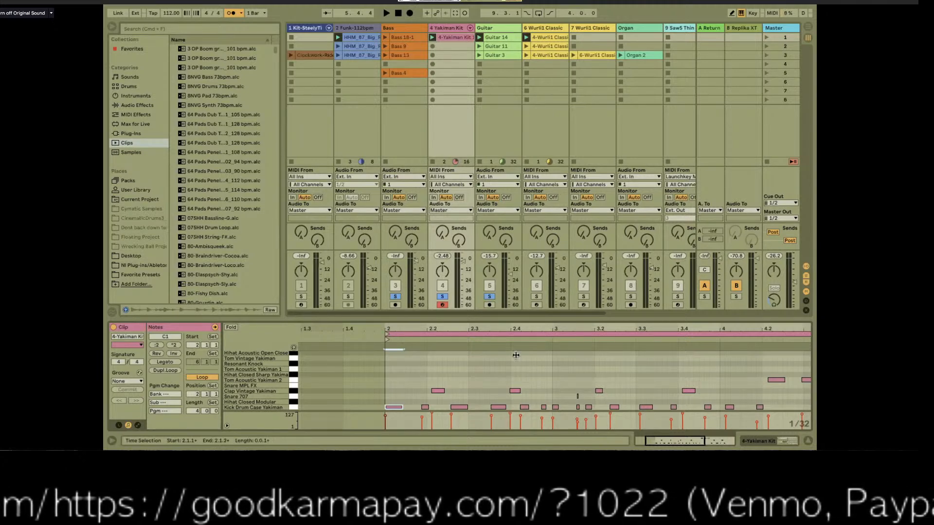
Examine how the kick and clap notes in bars 2 and 3 line up with the grid
key("z")
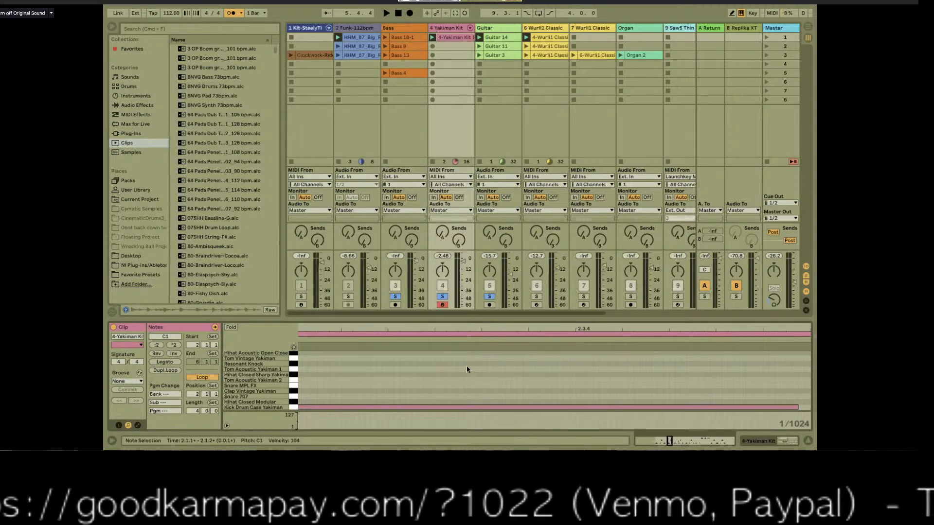
mouse_move(482, 327)
left_mouse_down()
mouse_move(481, 291)
mouse_move(483, 330)
left_mouse_up()
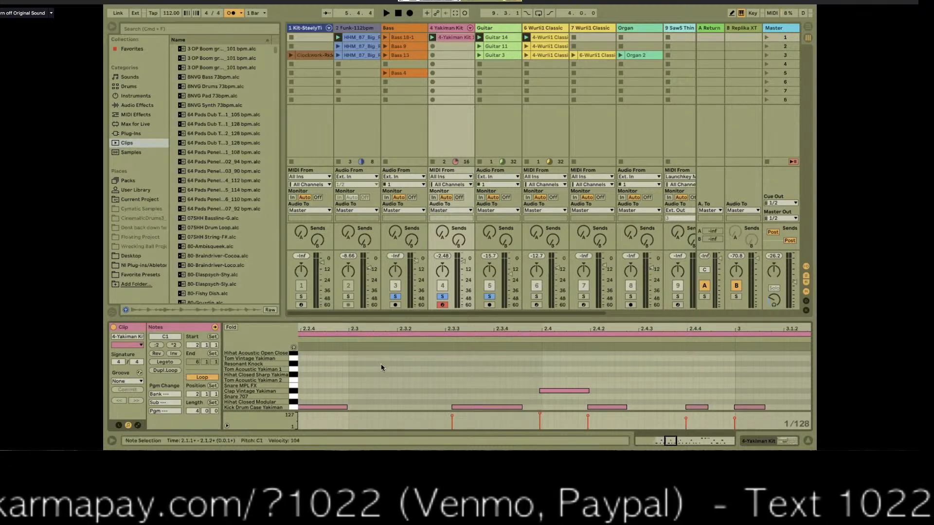
left_click_drag(366, 328, 366, 299)
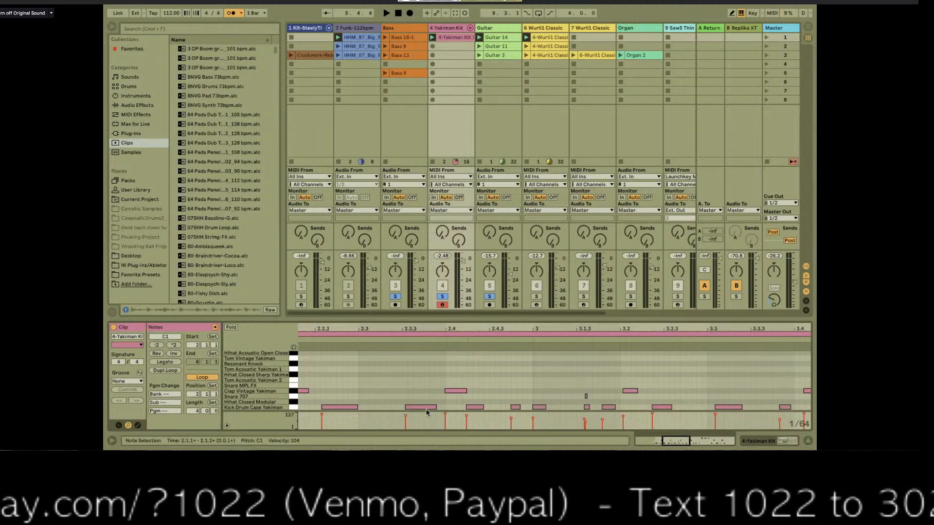
scroll(424, 405, "left", 5)
scroll(424, 406, "left", 2)
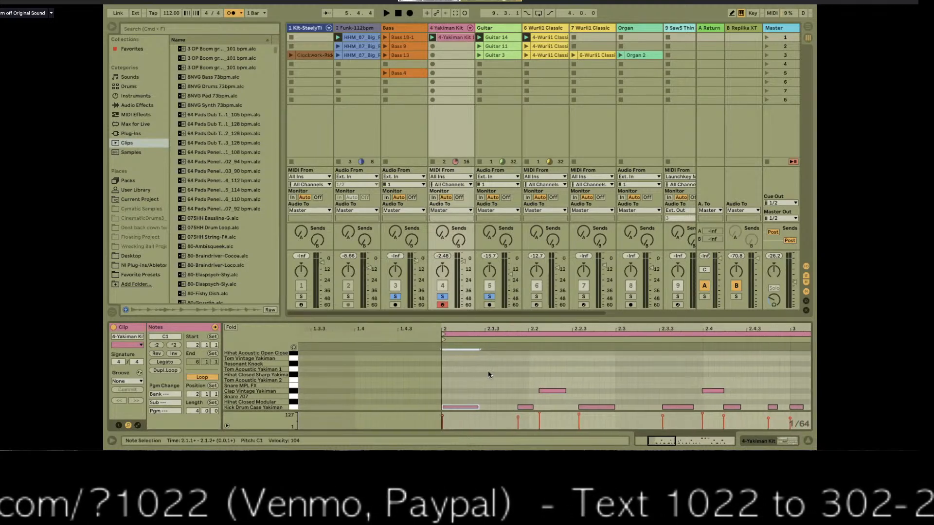
scroll(528, 341, "right", 5)
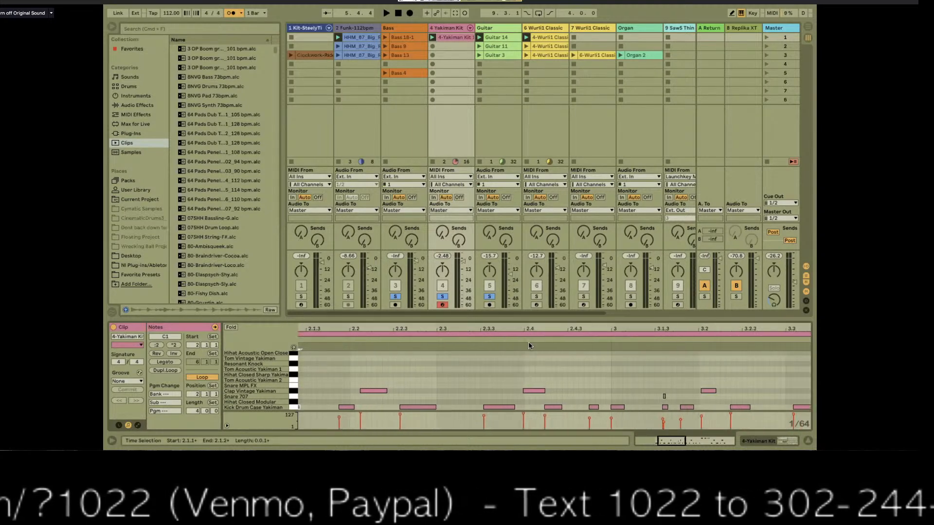
scroll(529, 341, "right", 1)
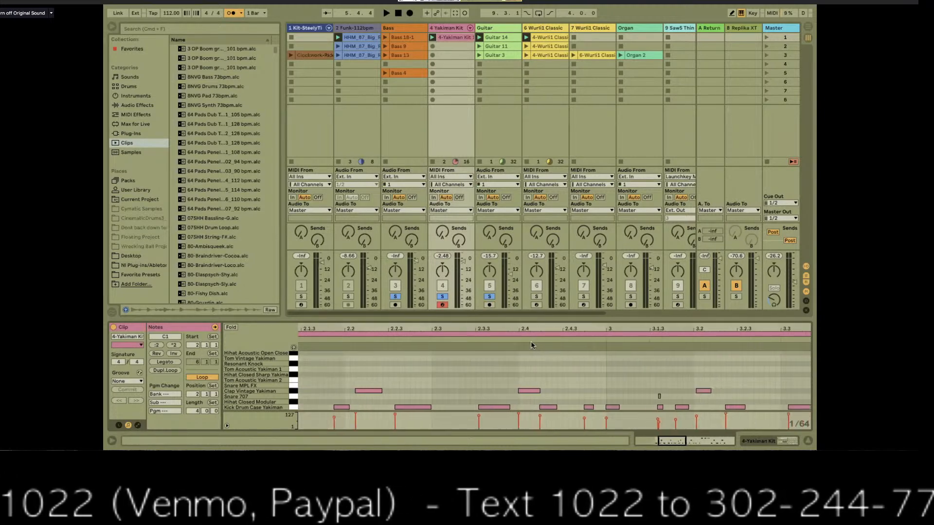
scroll(531, 343, "left", 6)
scroll(532, 343, "right", 1)
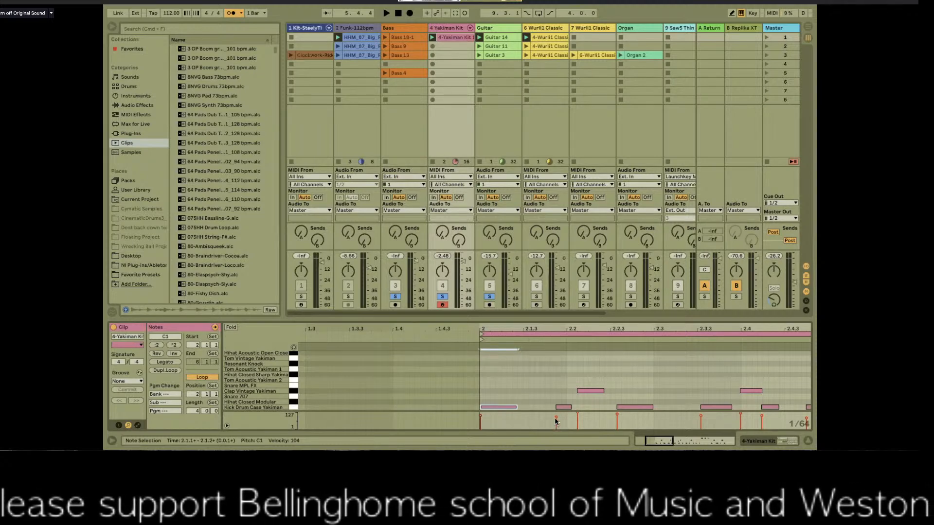
Lower the second kick drum note's velocity and raise it back to 101
left_click_drag(555, 417, 556, 427)
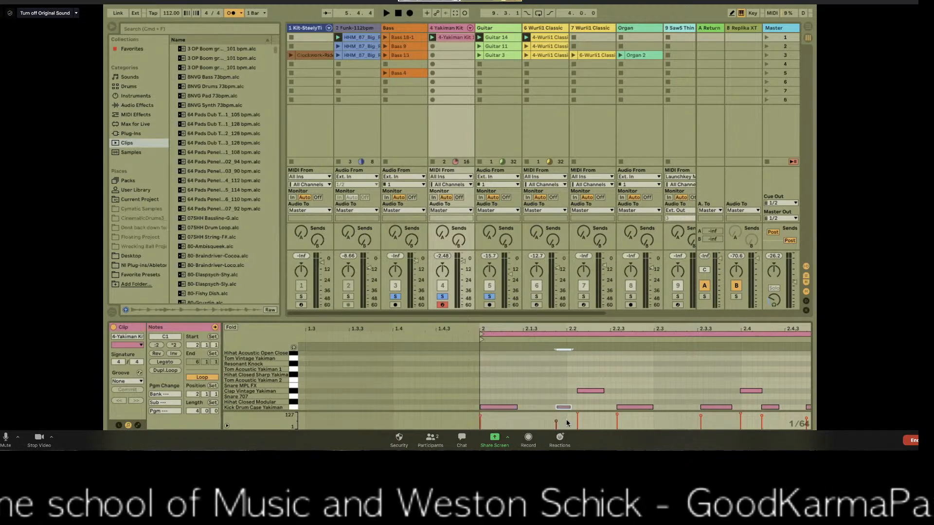
left_click_drag(556, 422, 555, 417)
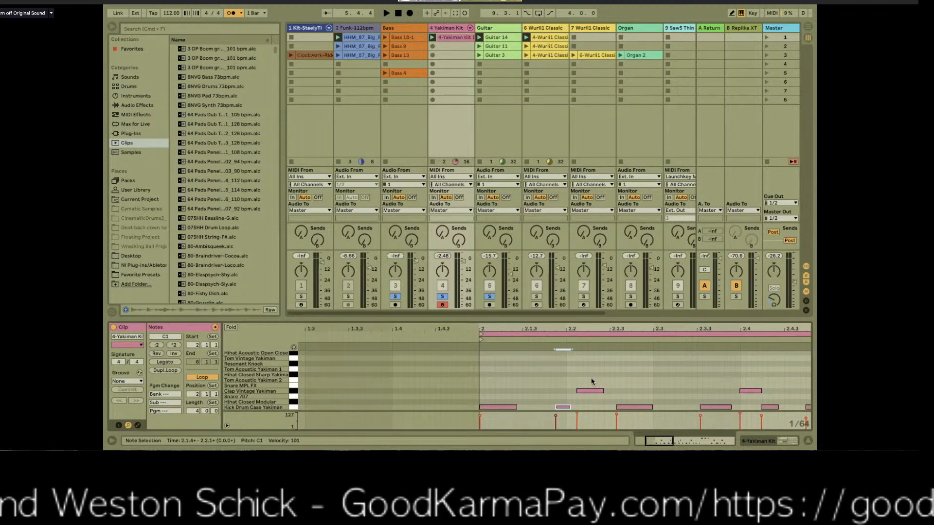
scroll(590, 384, "right", 10)
scroll(591, 382, "left", 10)
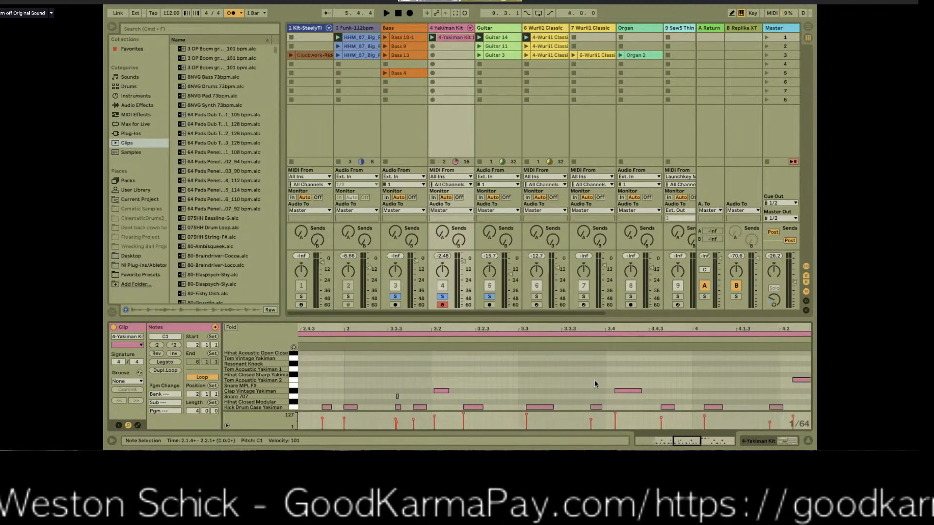
scroll(592, 382, "right", 3)
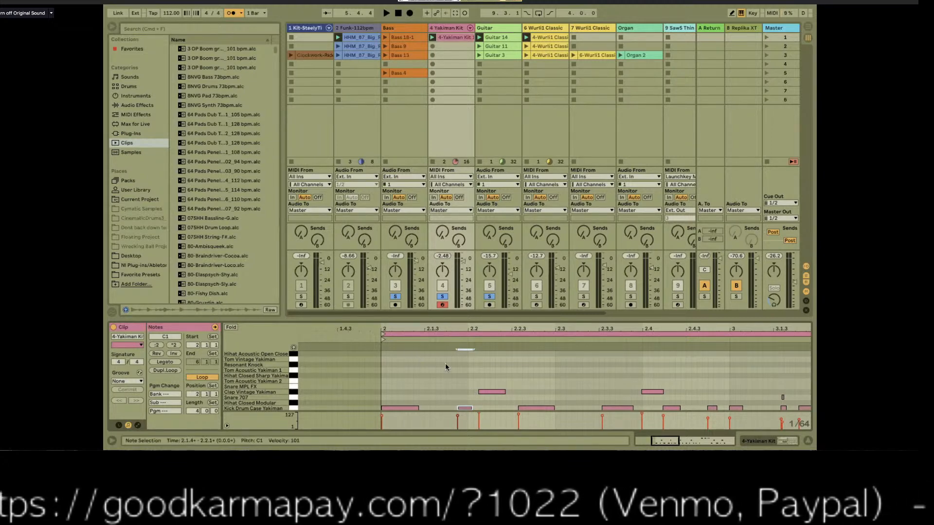
Apply the 16 Quantize groove from the Core Library's Swing and Groove collection to the Yakiman Kit clip
left_click(138, 383)
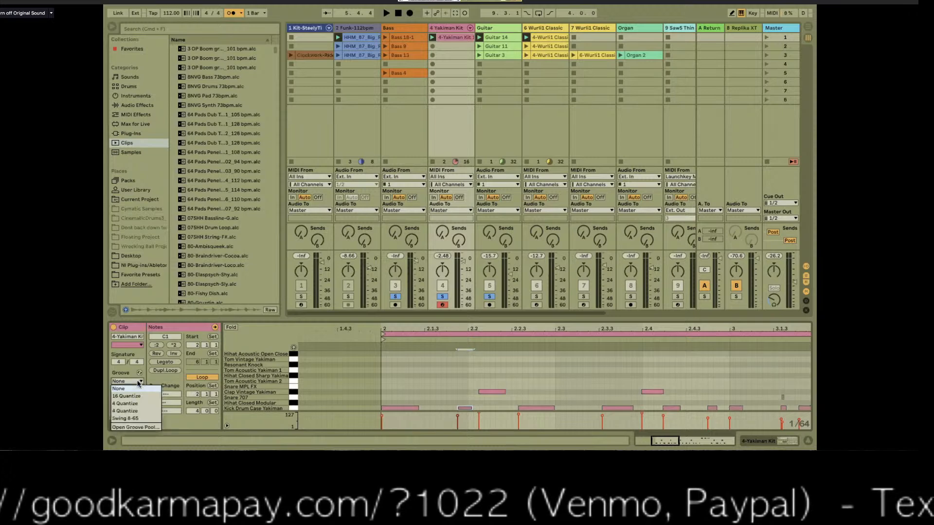
left_click(140, 378)
left_click(139, 374)
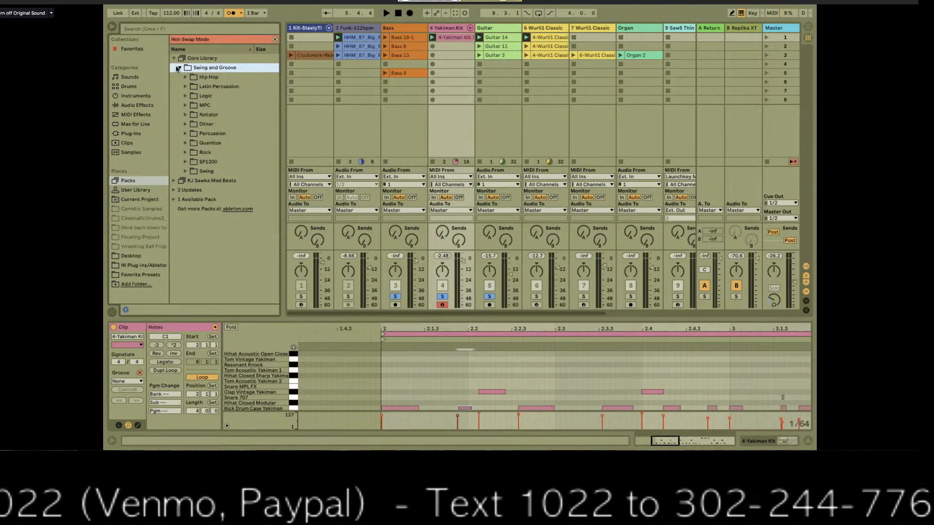
left_click(185, 144)
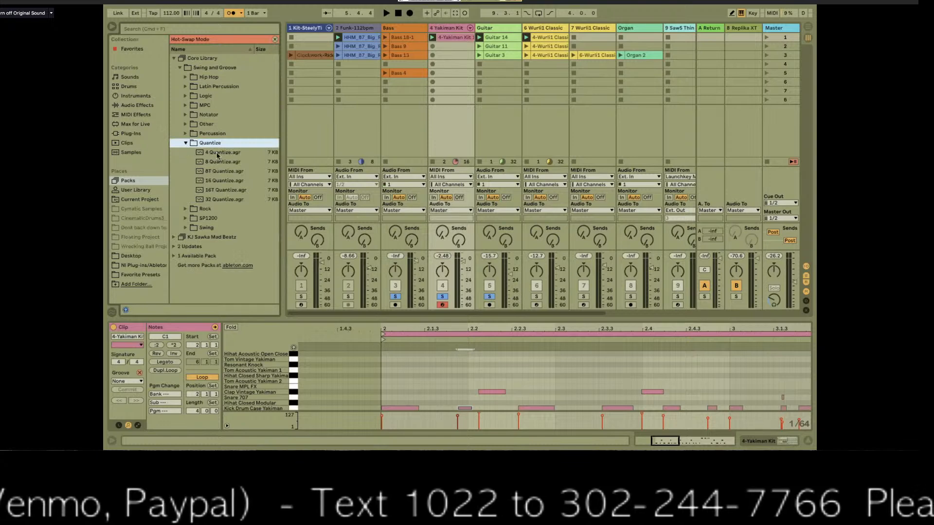
double_click(220, 181)
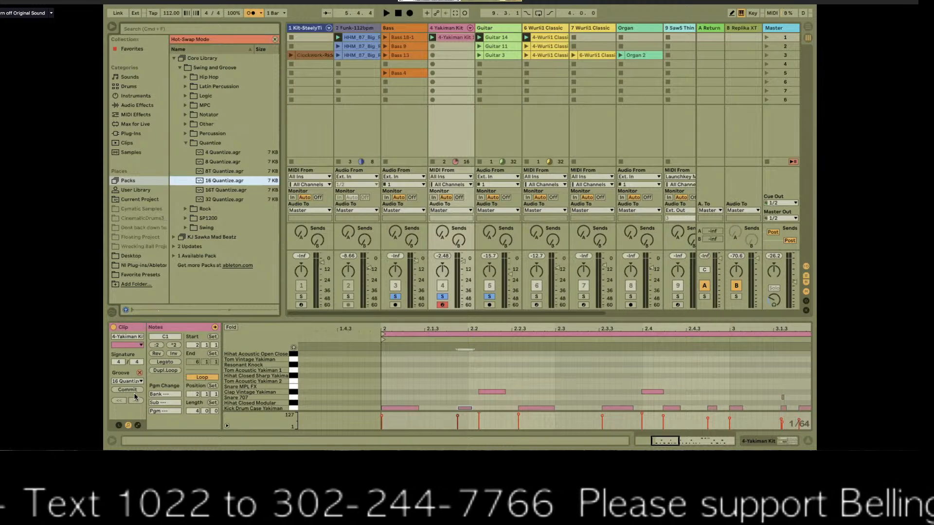
Commit the 16 Quantize groove to the clip's notes and undo the commit
left_click(135, 392)
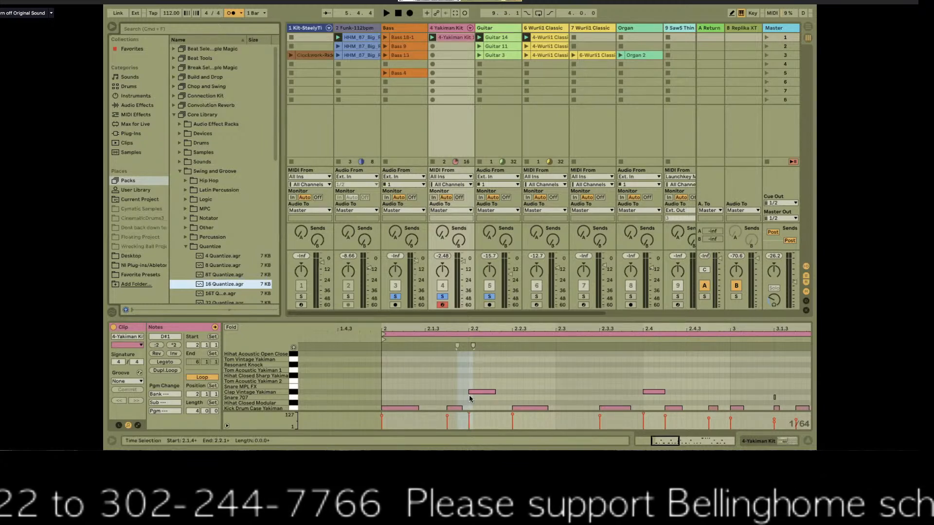
key("super+z")
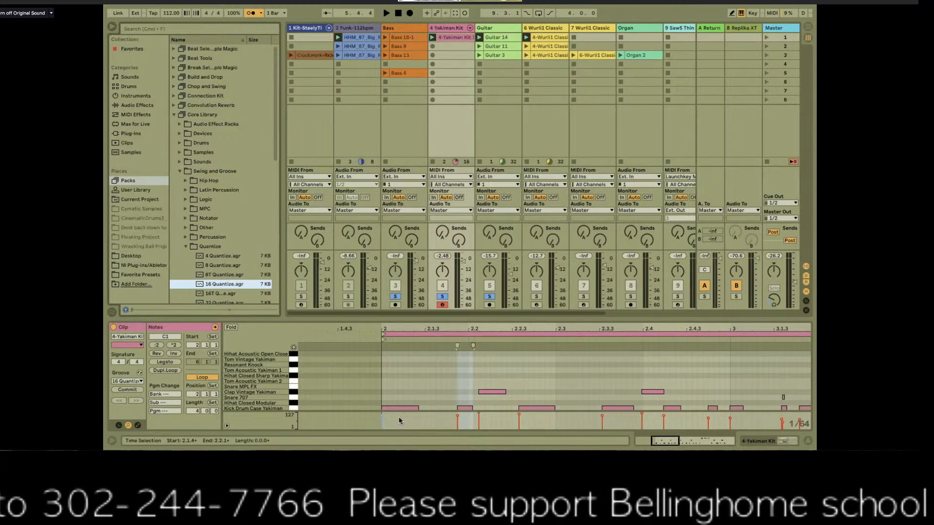
Commit the 16 Quantize groove to the Yakiman Kit clip's notes
left_click(124, 389)
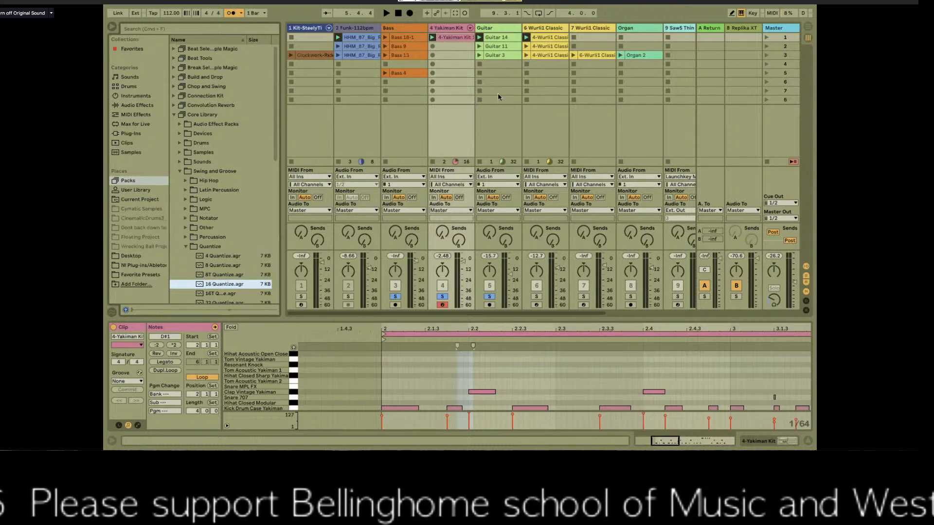
Move the Bass 4 clip to the Bass track's first slot and delete the Bass 10-1 clip
scroll(498, 91, "right", 4)
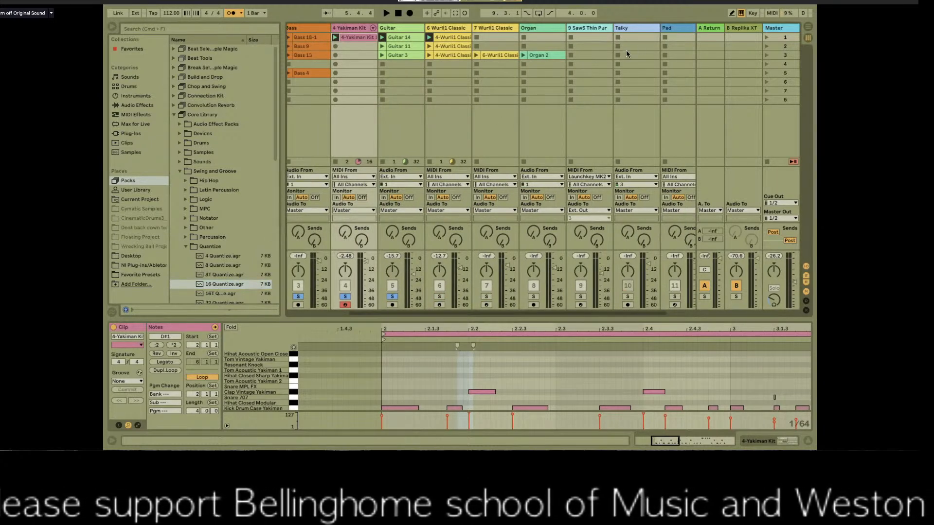
scroll(413, 71, "left", 4)
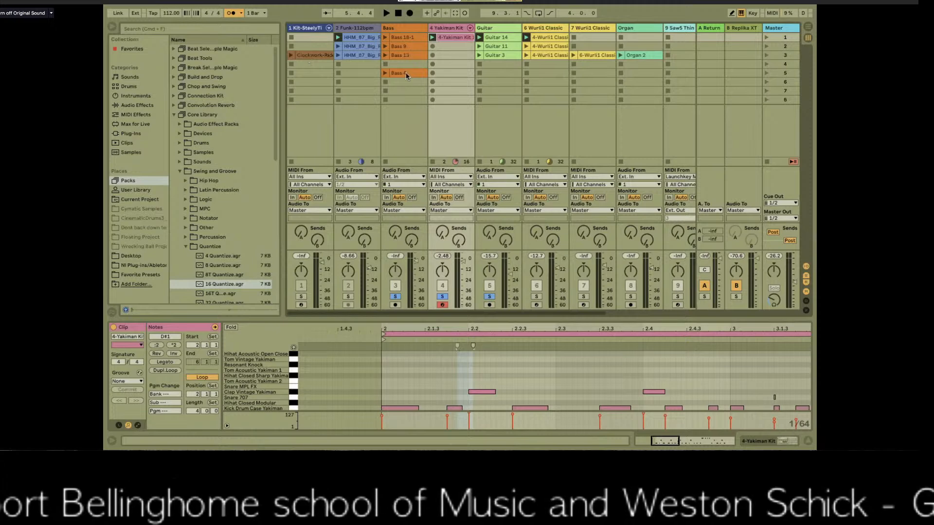
left_click_drag(396, 74, 403, 38)
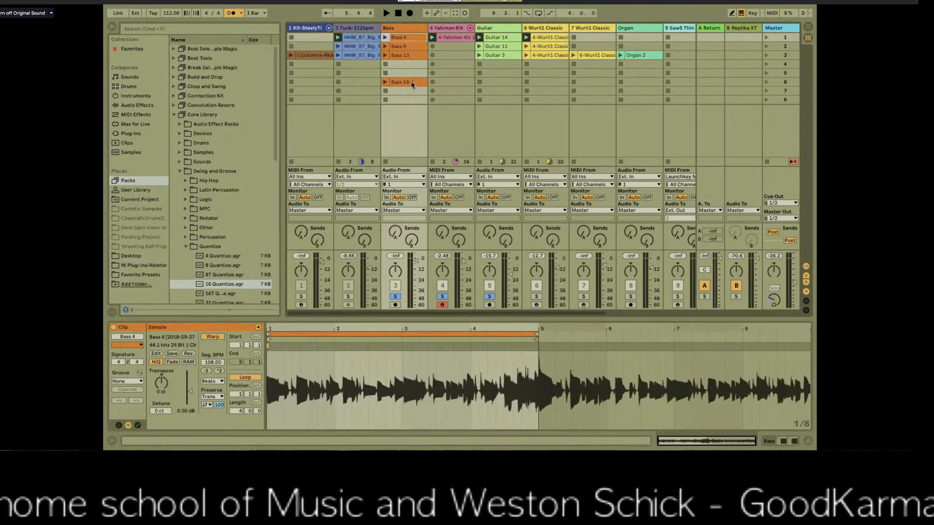
left_click(411, 83)
key("Delete")
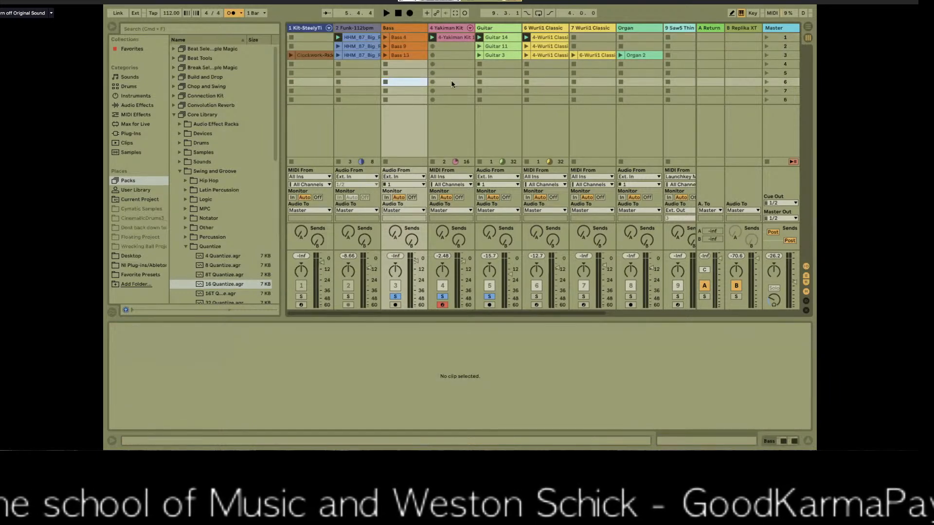
Show the Pad track's Kontakt instrument and list the available plug-ins in the browser
scroll(451, 80, "right", 3)
left_click(627, 38)
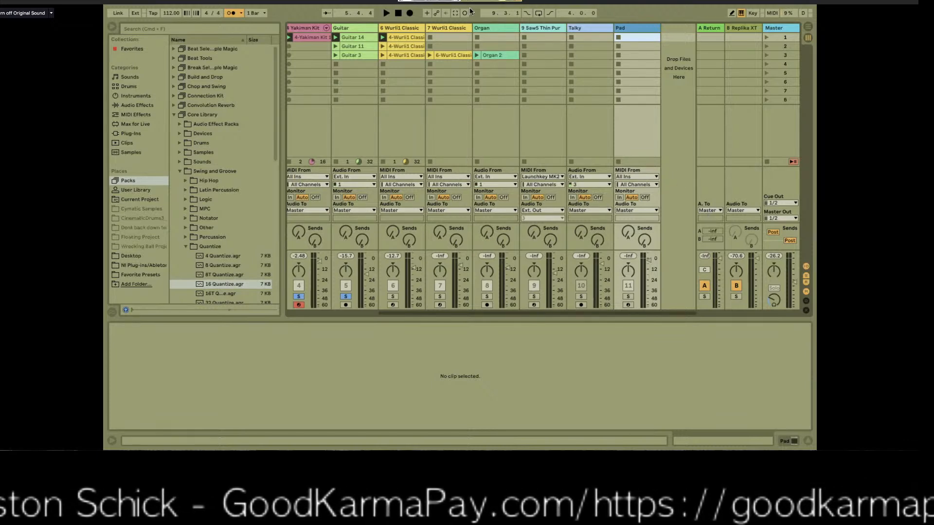
scroll(337, 83, "left", 2)
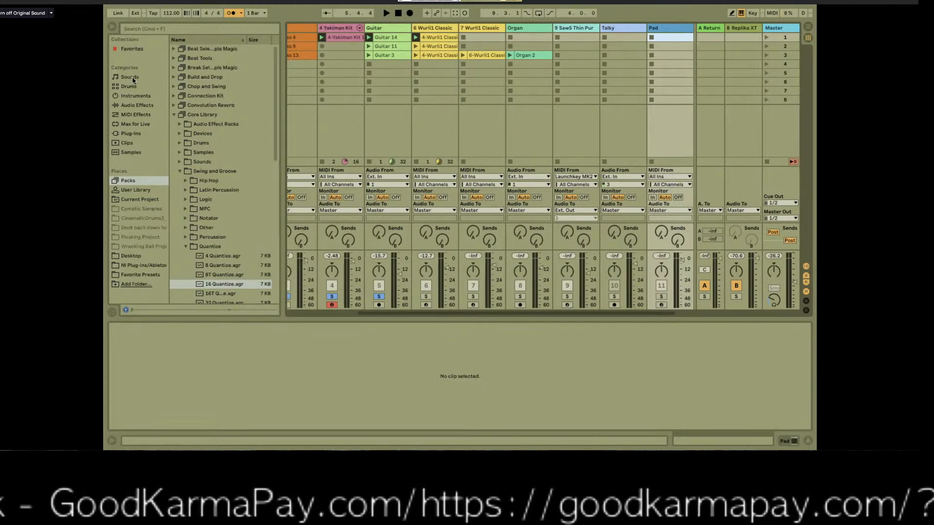
left_click(570, 28)
left_click(674, 30)
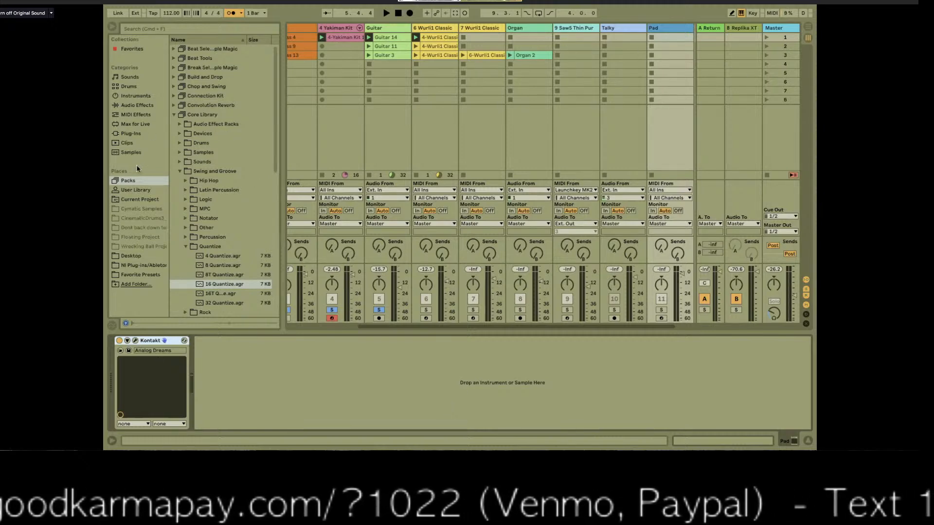
left_click(131, 133)
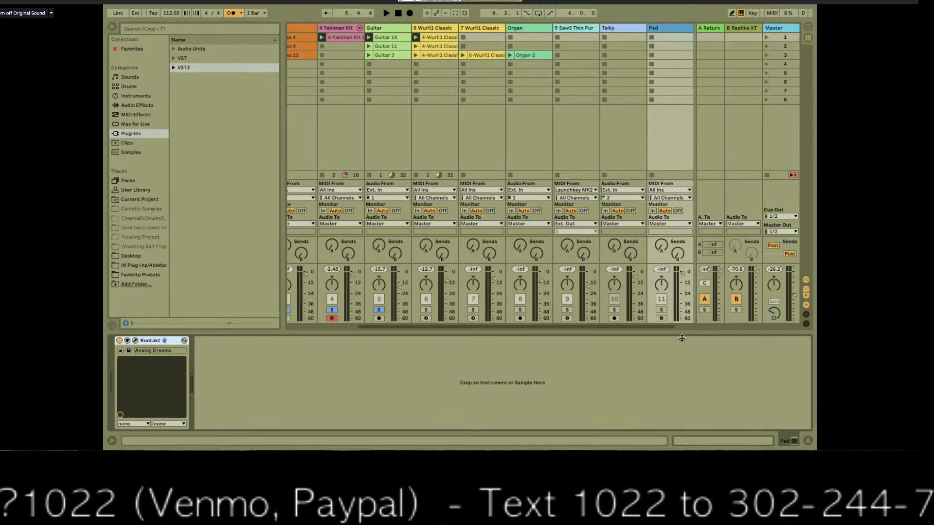
Take the Yakiman Kit, Guitar and Bass tracks off solo, and solo and record-arm the Pad track
left_click(334, 310)
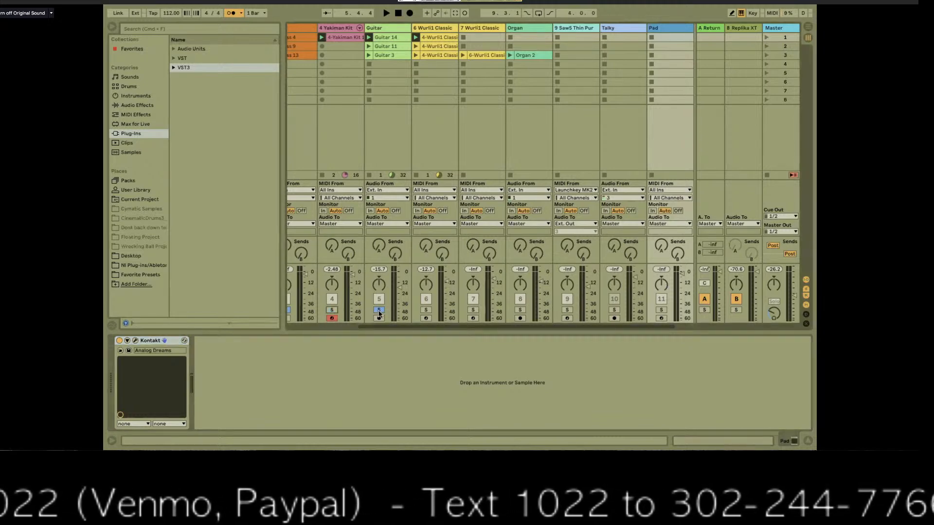
left_click(381, 311)
scroll(380, 311, "left", 2)
left_click(344, 309)
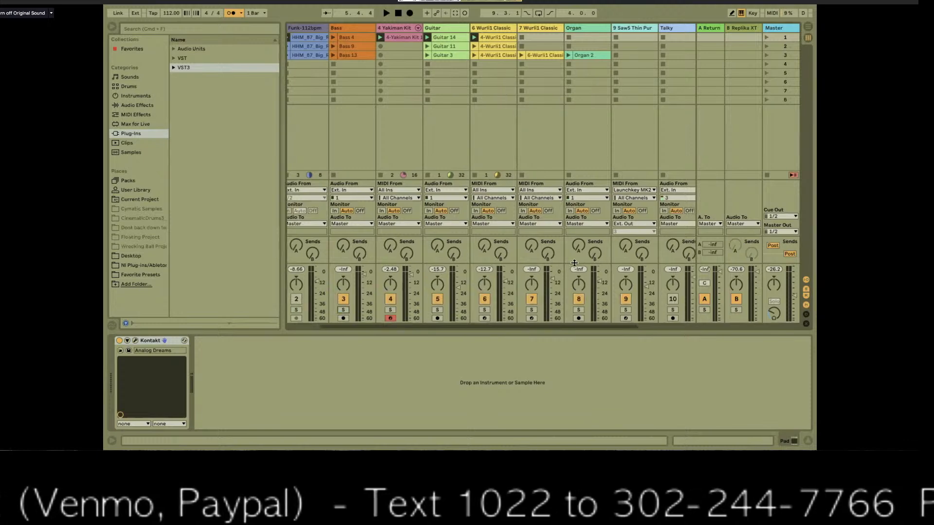
scroll(625, 311, "right", 2)
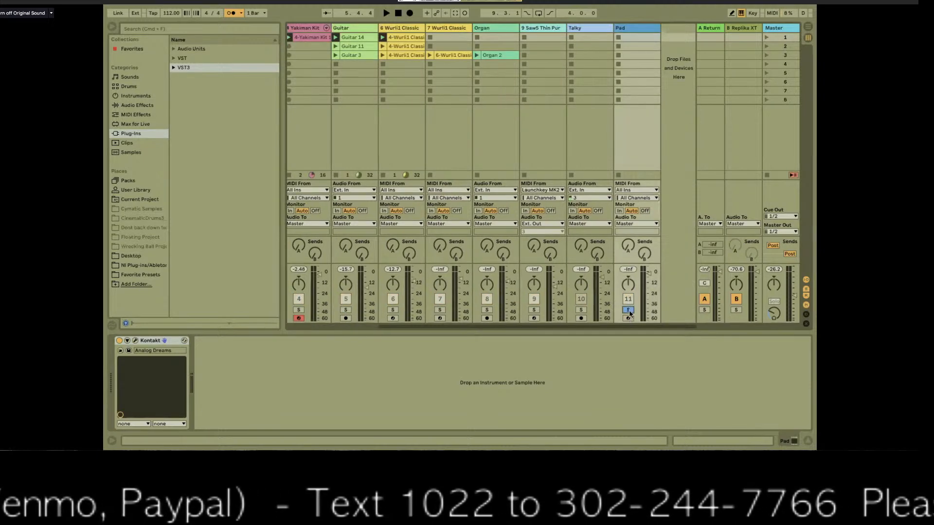
left_click(628, 318)
left_click(628, 309)
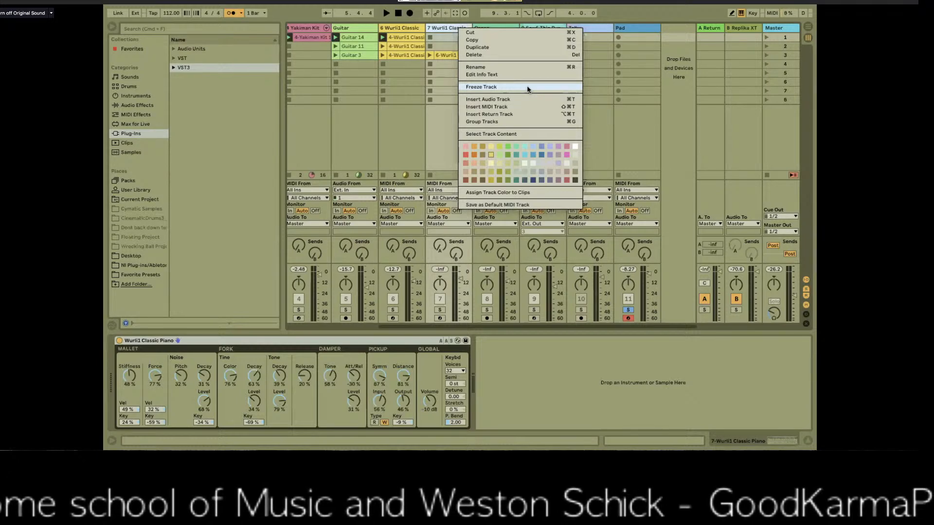
Switch off the Guitar track's Tuner and inspect the device chains of the Guitar, 6 Wurli1 Classic and Yakiman Kit tracks
left_click(663, 11)
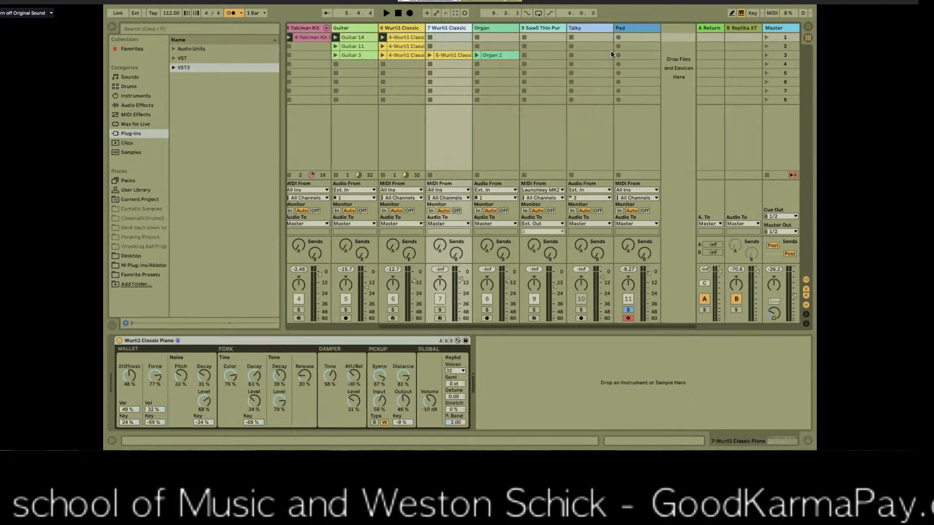
left_click(355, 31)
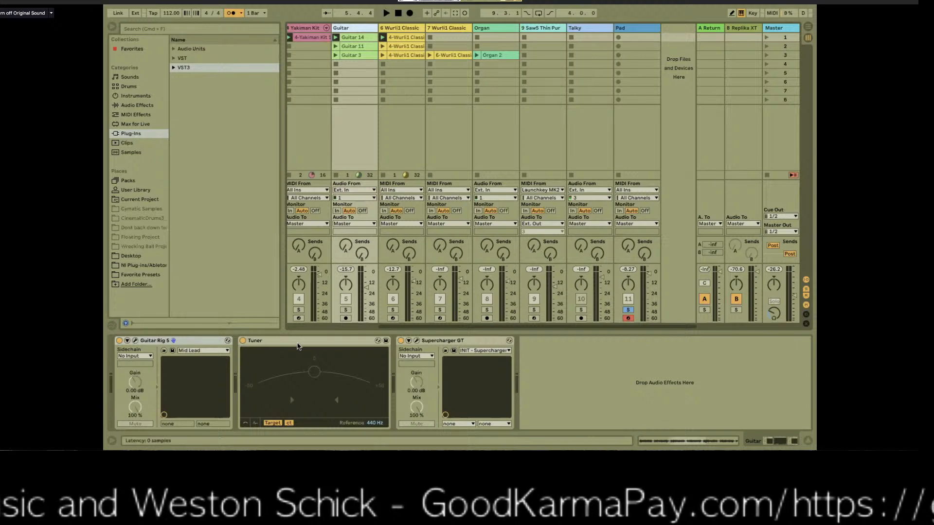
left_click(469, 342)
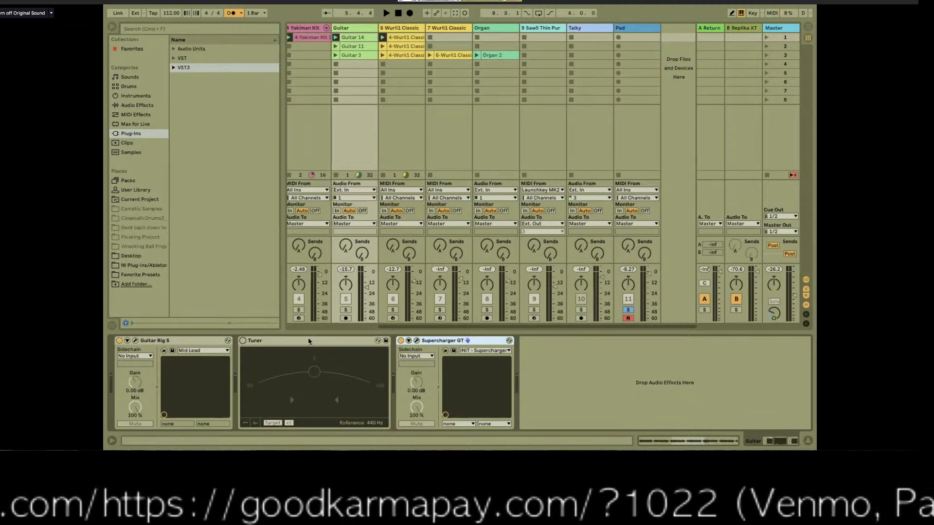
left_click(407, 28)
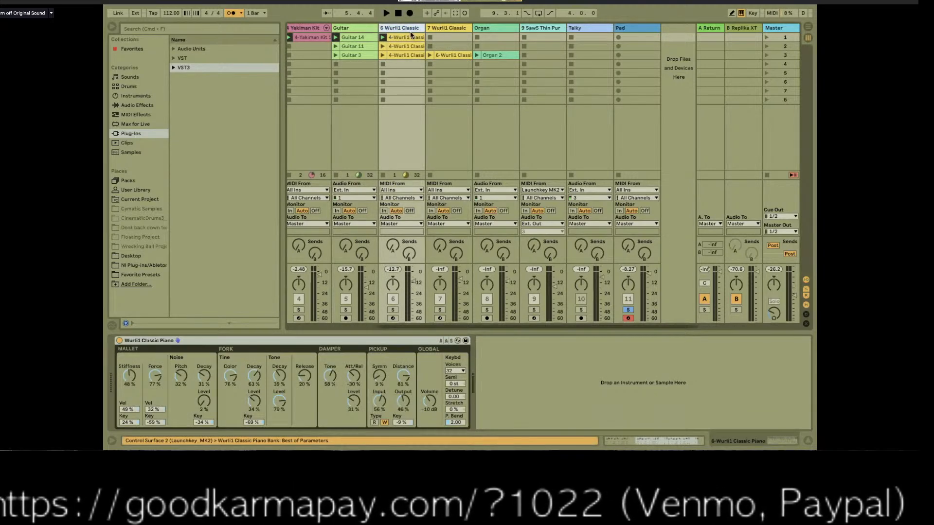
left_click(350, 30)
left_click(316, 30)
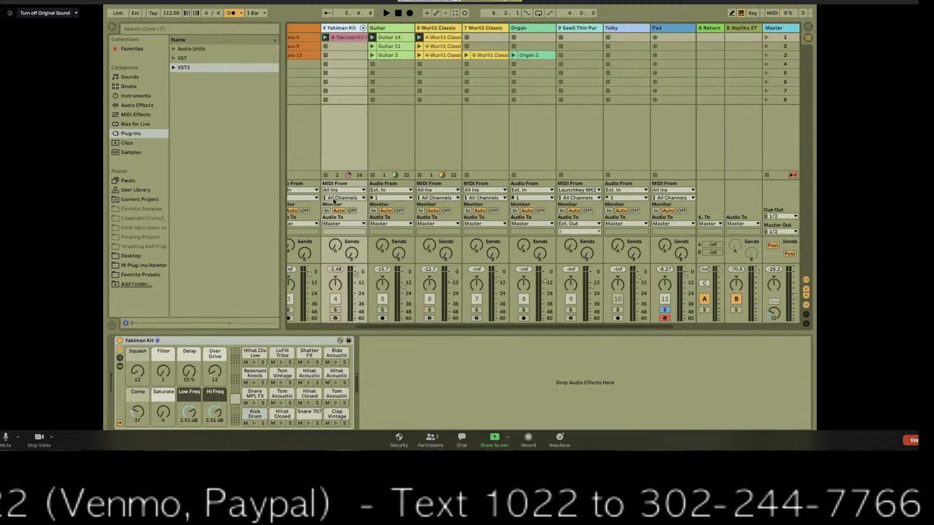
Launch scene 1 and take the Pad track off solo
scroll(333, 201, "right", 2)
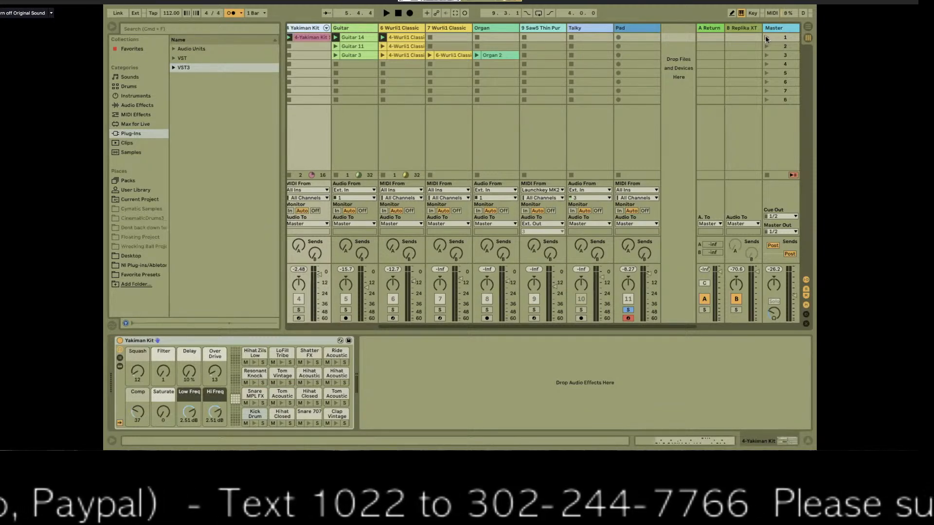
scroll(601, 69, "left", 4)
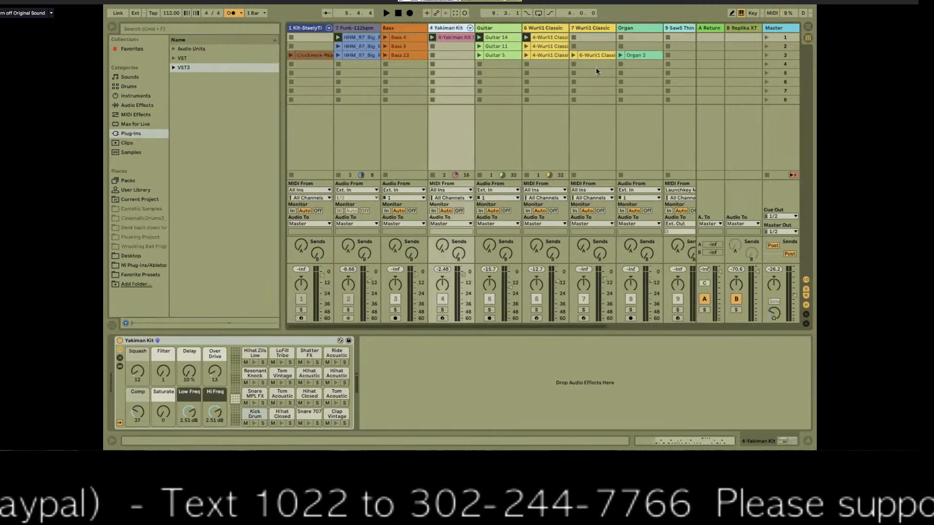
scroll(597, 69, "right", 4)
left_click(766, 38)
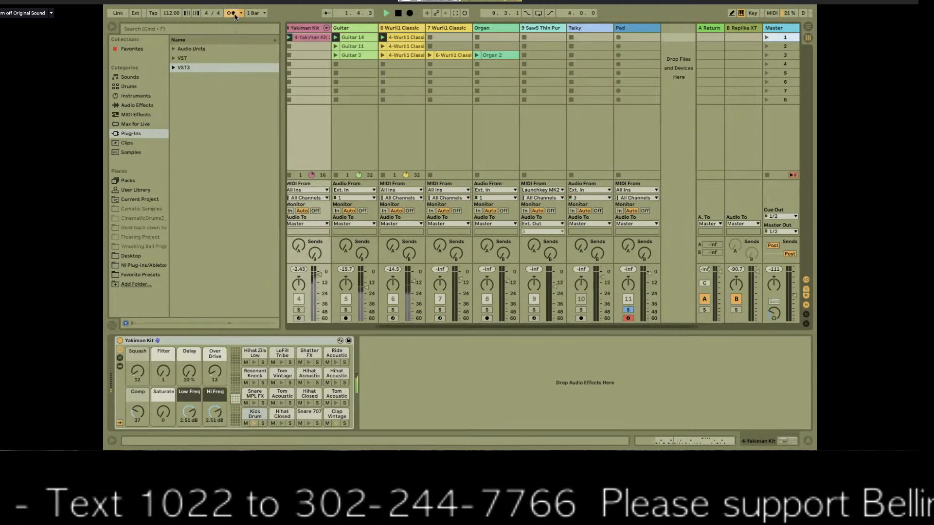
left_click(628, 310)
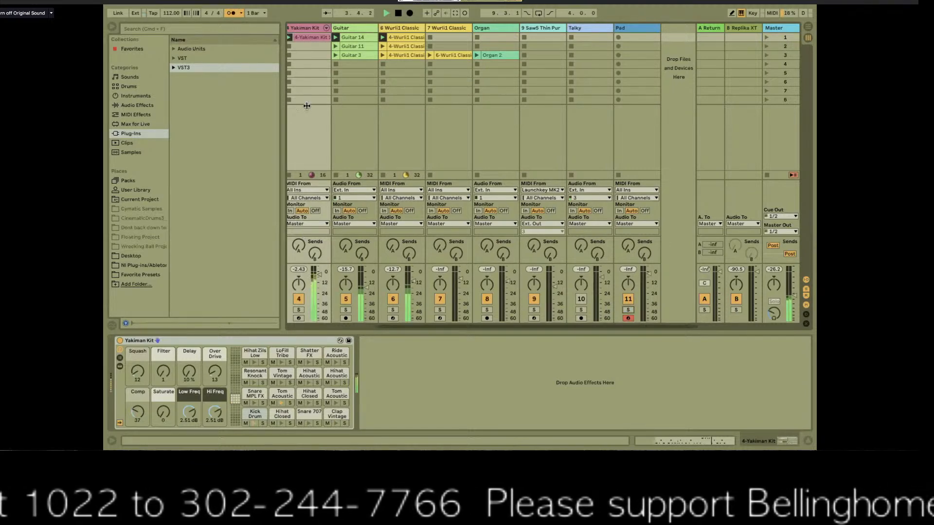
Delete the Yakiman Kit track and unmute the Funk-112bpm drum track in its place
scroll(309, 30, "left", 2)
left_click(308, 29)
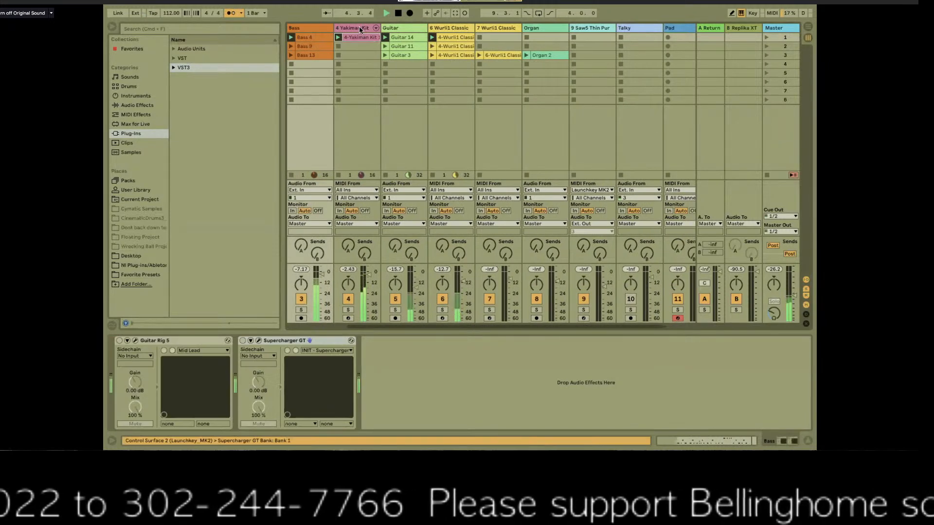
left_click(360, 29)
key("Delete")
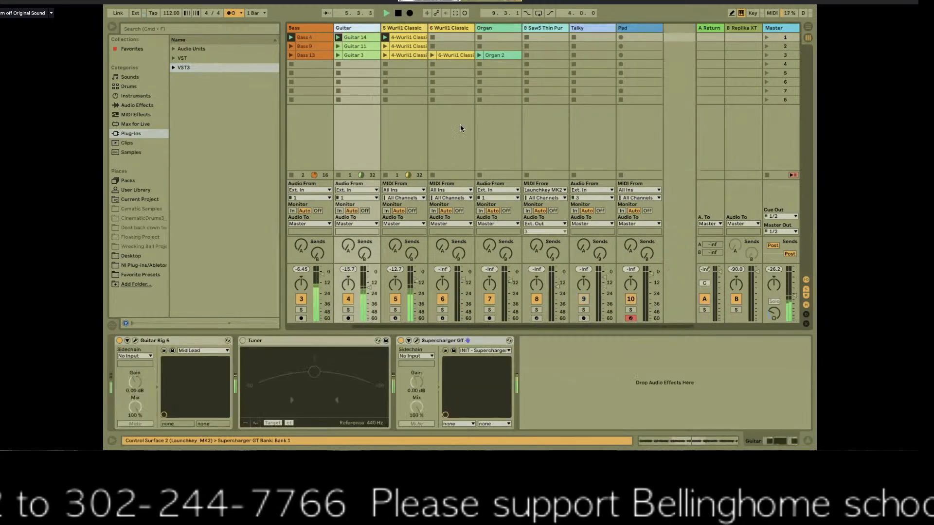
scroll(416, 115, "left", 2)
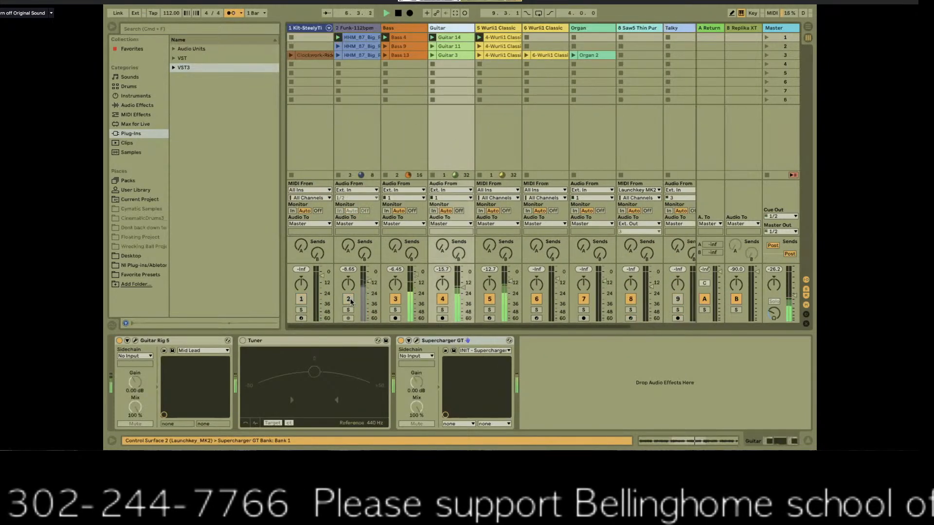
left_click(348, 298)
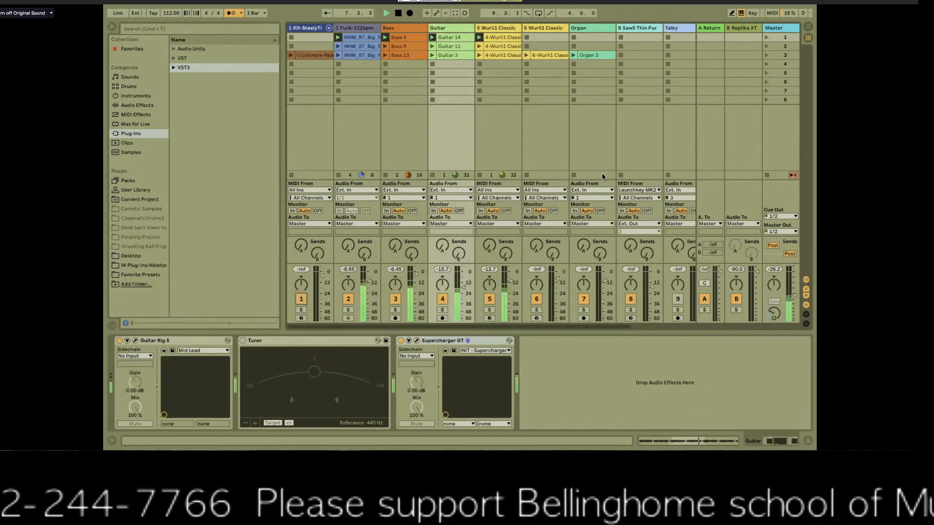
Record a MIDI clip into the first slot of the Pad track
scroll(605, 146, "right", 2)
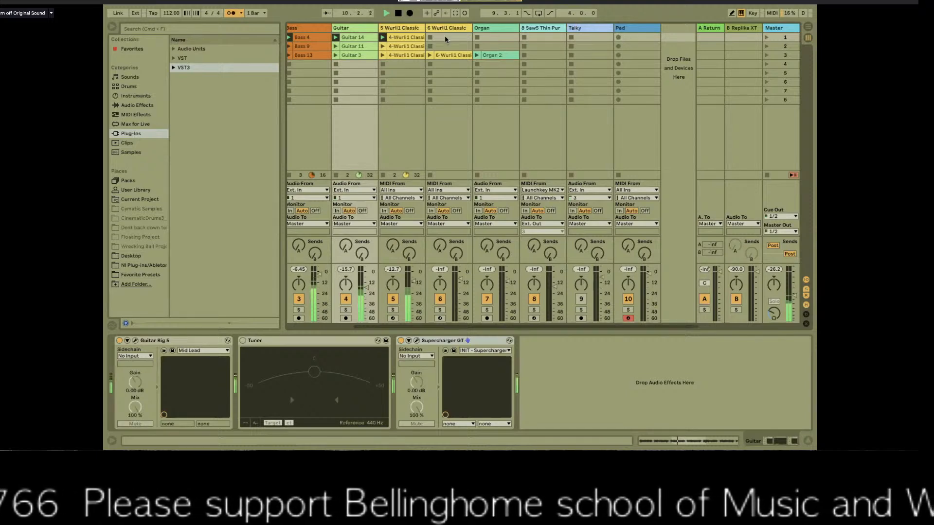
left_click(620, 40)
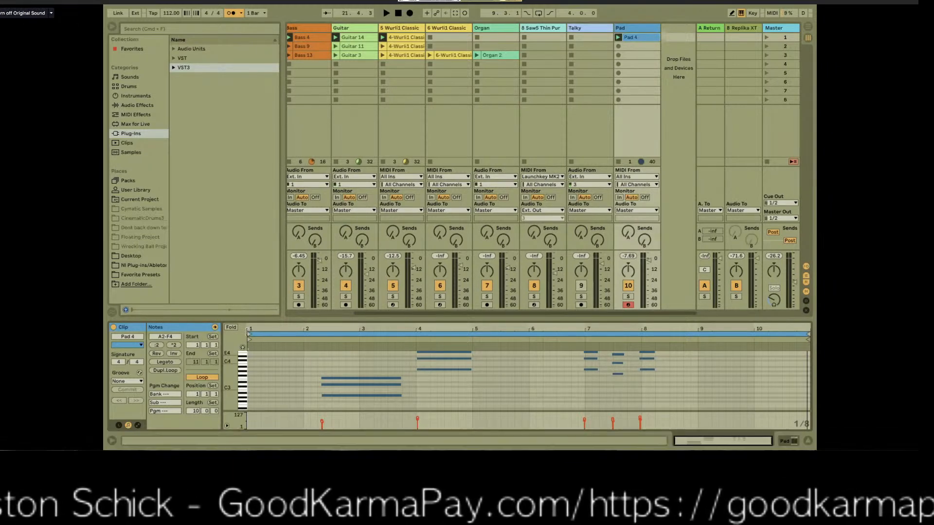
Set the recorded pad clip's loop to four bars, from bar 4 to bar 8, and play it with scene 1
left_click_drag(310, 345, 416, 344)
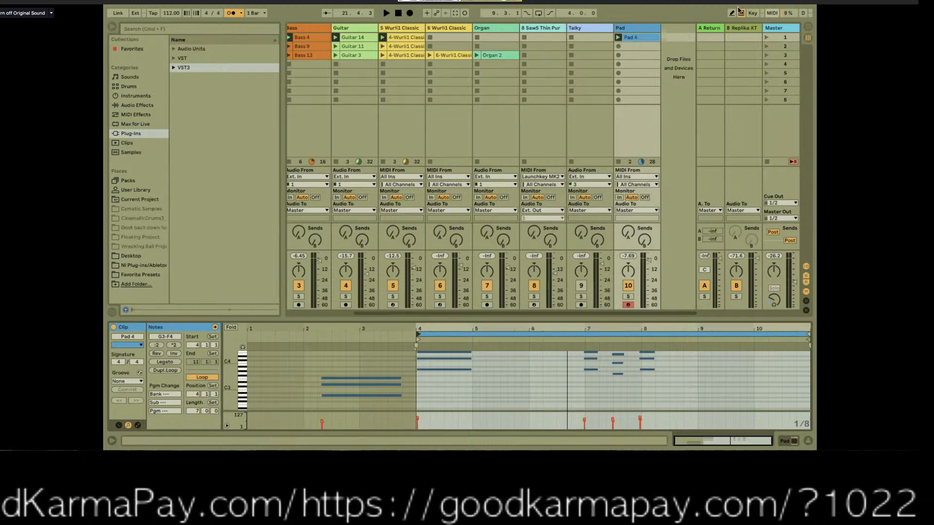
left_click(767, 37)
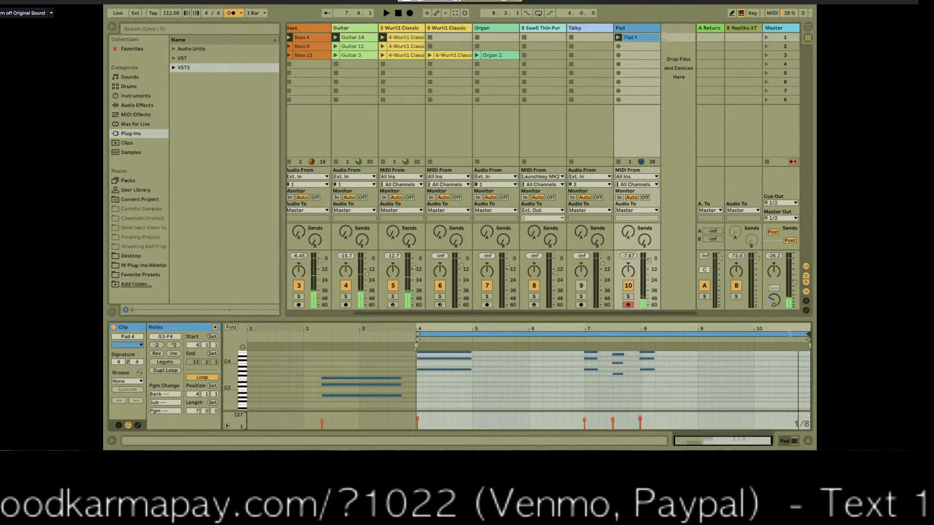
left_click_drag(789, 334, 640, 335)
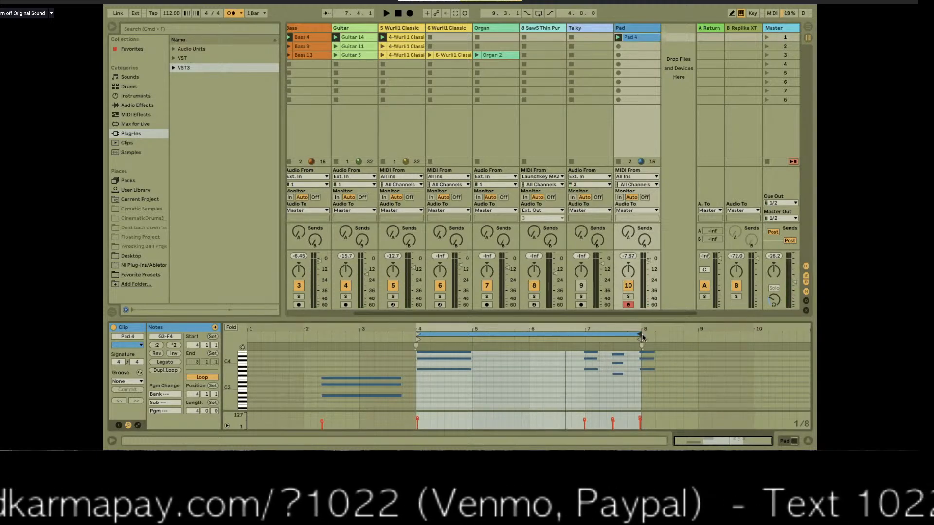
key("space")
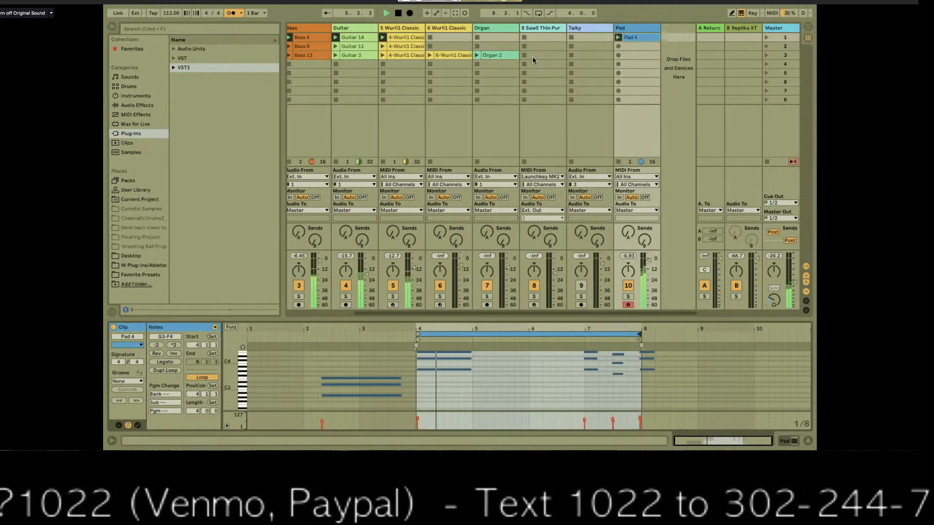
key("space")
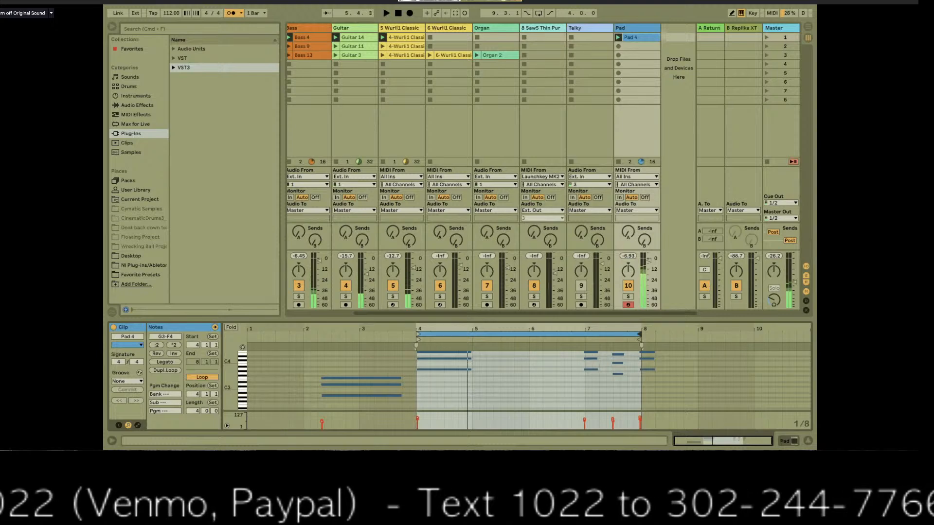
Disarm the Pad track and select the third clip slot of the 8 Saw5 Thin Pure track
left_click(628, 305)
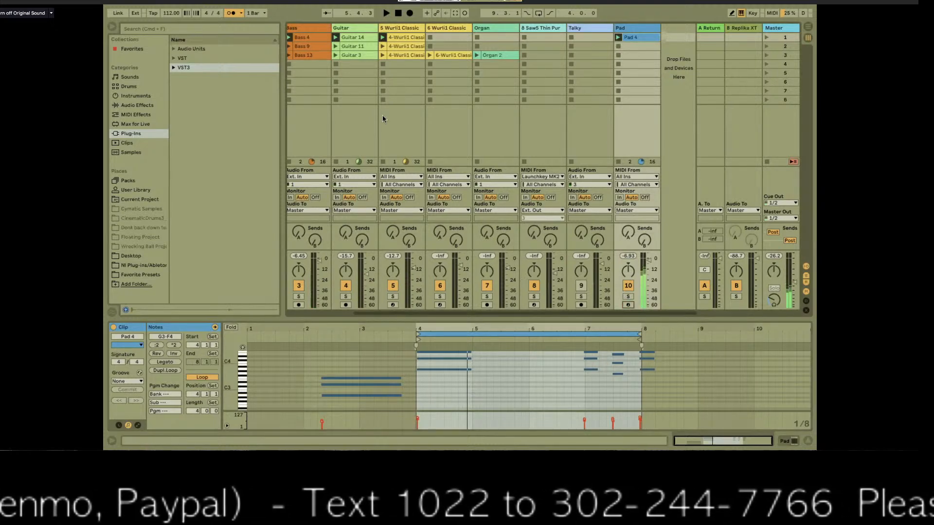
left_click(559, 54)
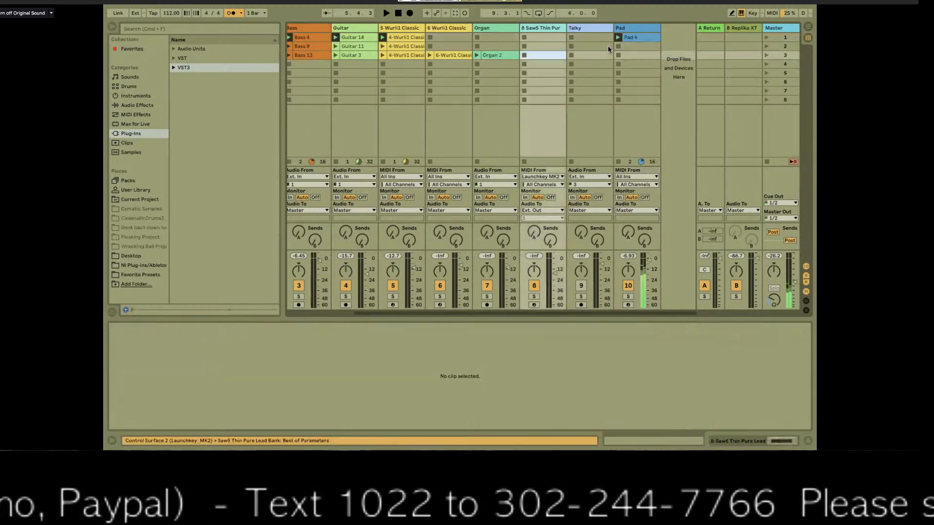
Play scene 1 and check the clips across its tracks
left_click(598, 63)
left_click(766, 37)
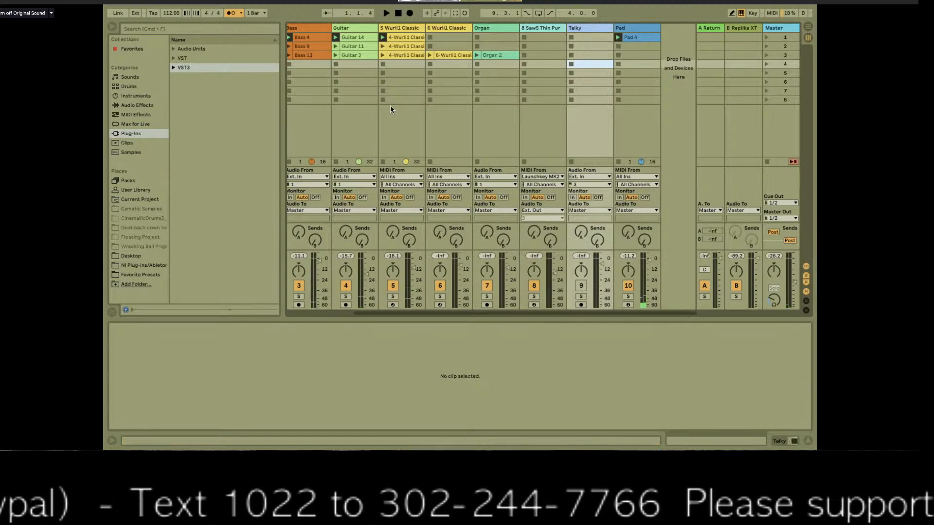
scroll(390, 105, "left", 3)
scroll(575, 72, "right", 3)
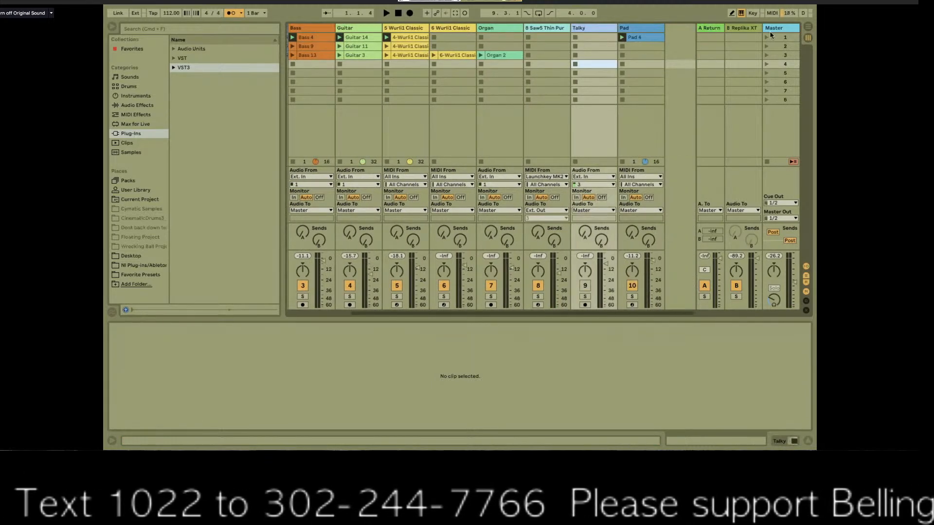
scroll(501, 39, "left", 2)
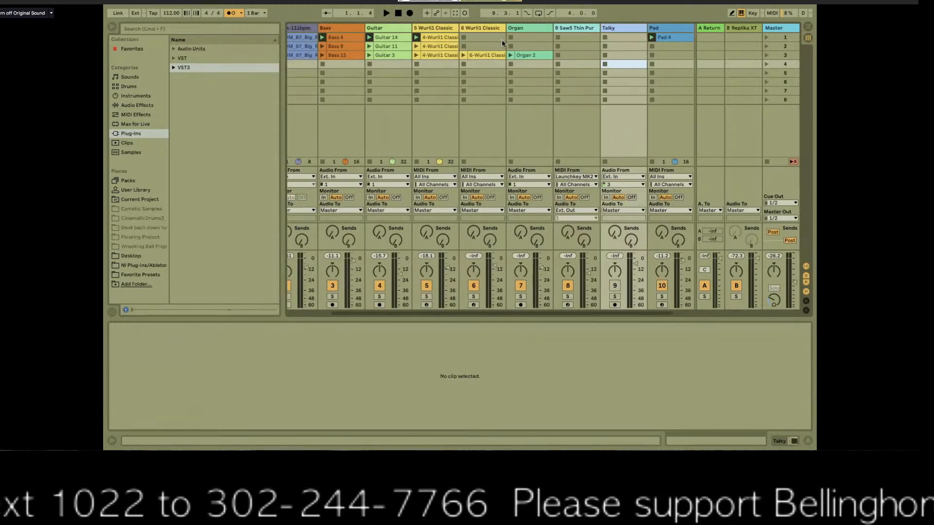
Copy the Pad track's scene 1 clip into its second clip slot
left_click(674, 39)
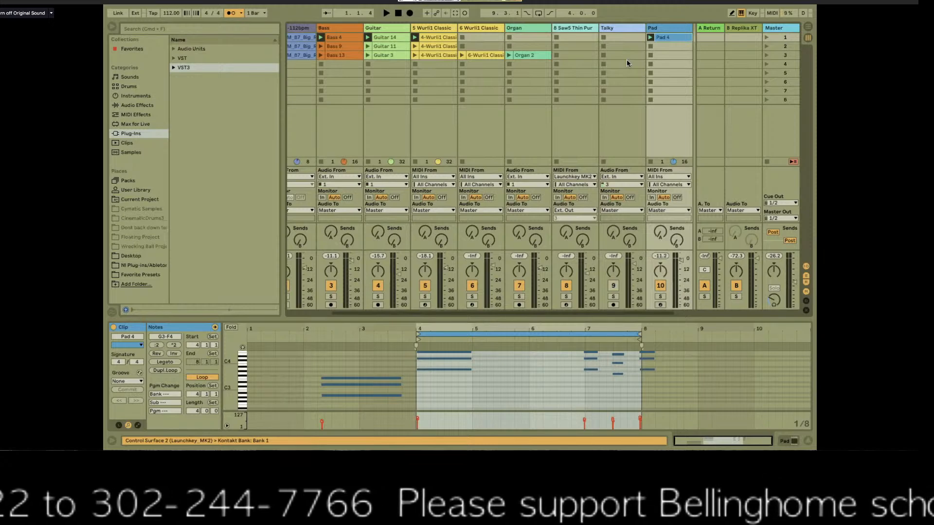
right_click(666, 40)
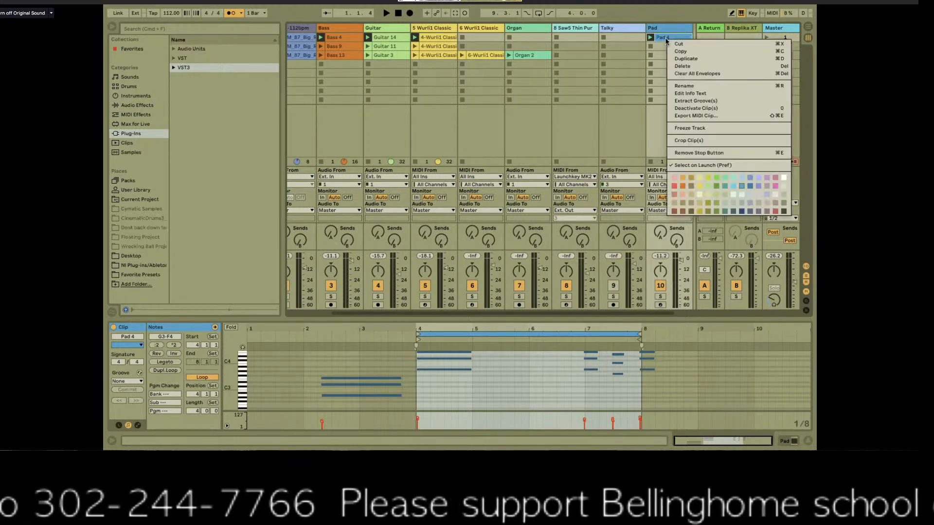
left_click(666, 48)
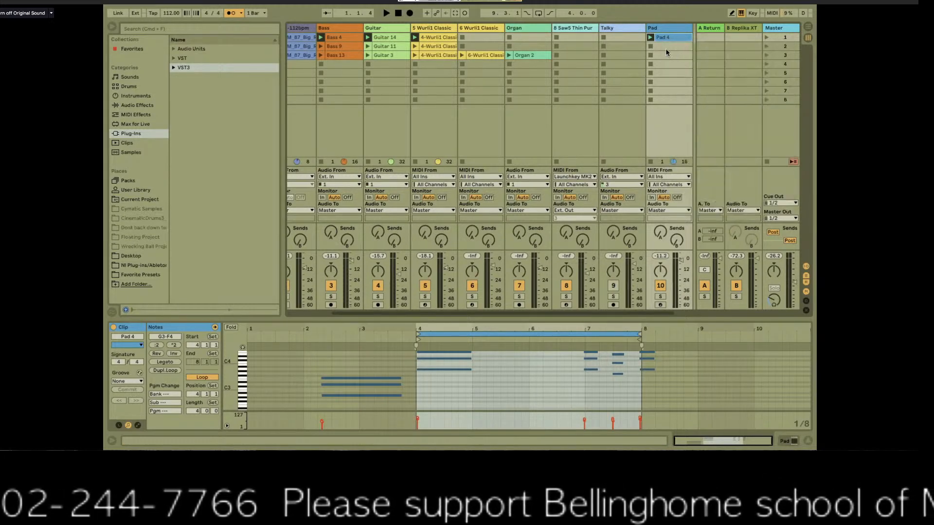
left_click(671, 47)
key("super+v")
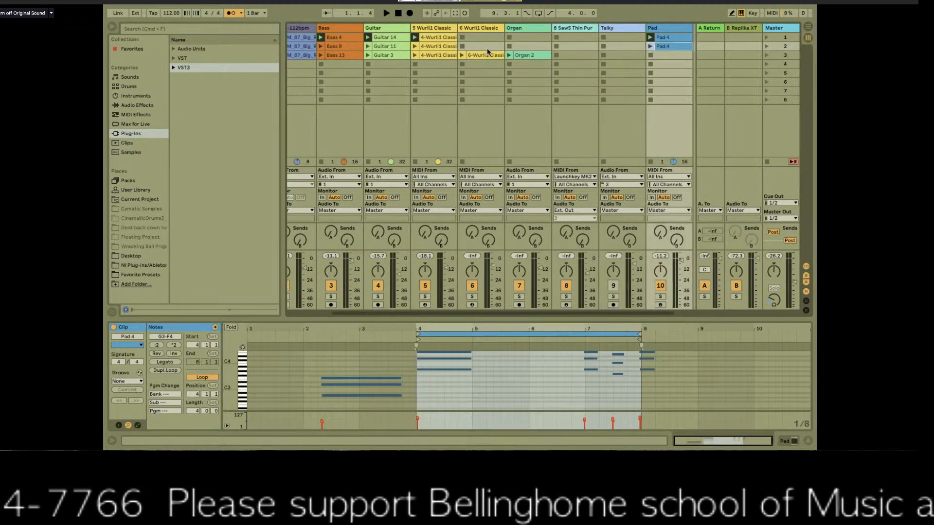
Compare the clips in scenes 1, 2 and 3, ending on the empty third slot of the Pad track
left_click(780, 37)
left_click(783, 48)
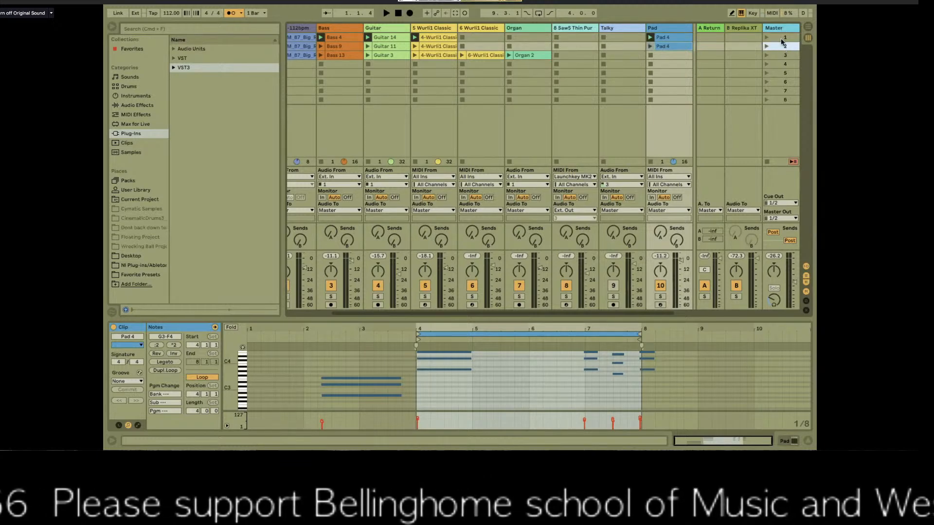
left_click(782, 38)
left_click(783, 48)
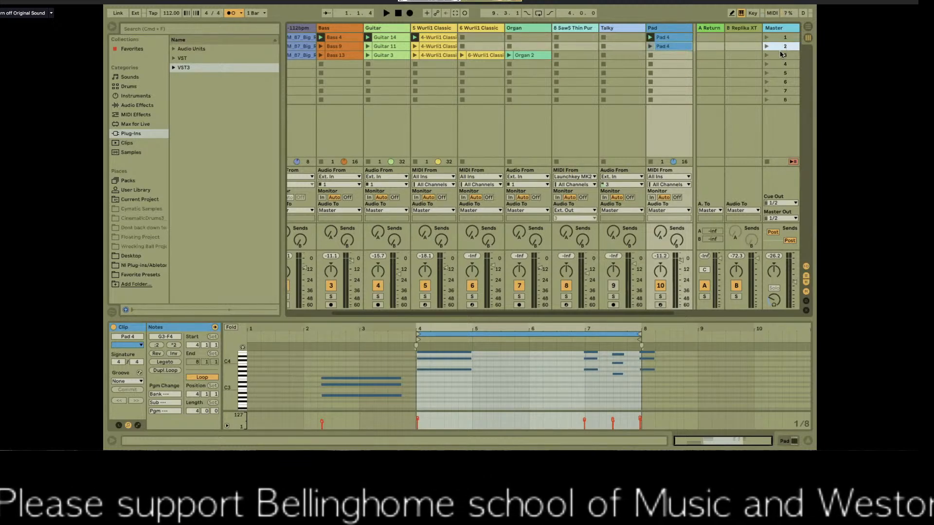
left_click(781, 55)
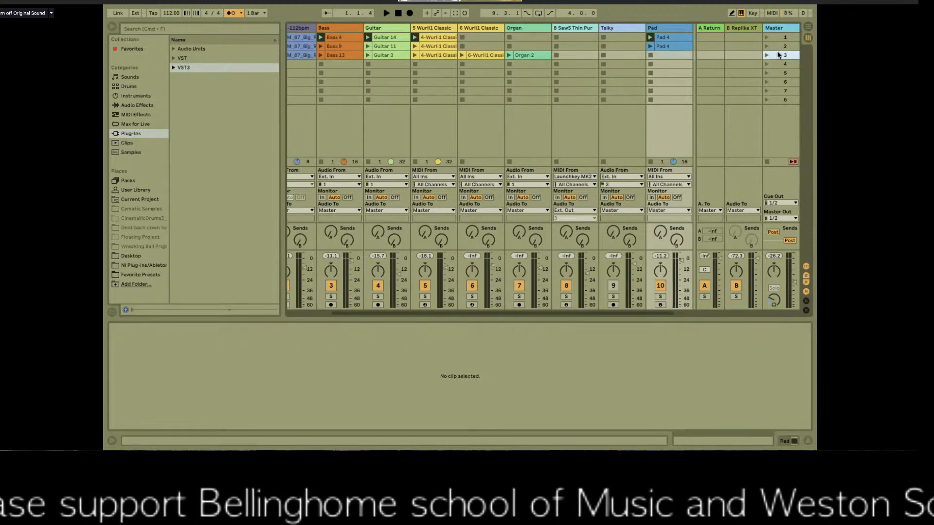
left_click(782, 38)
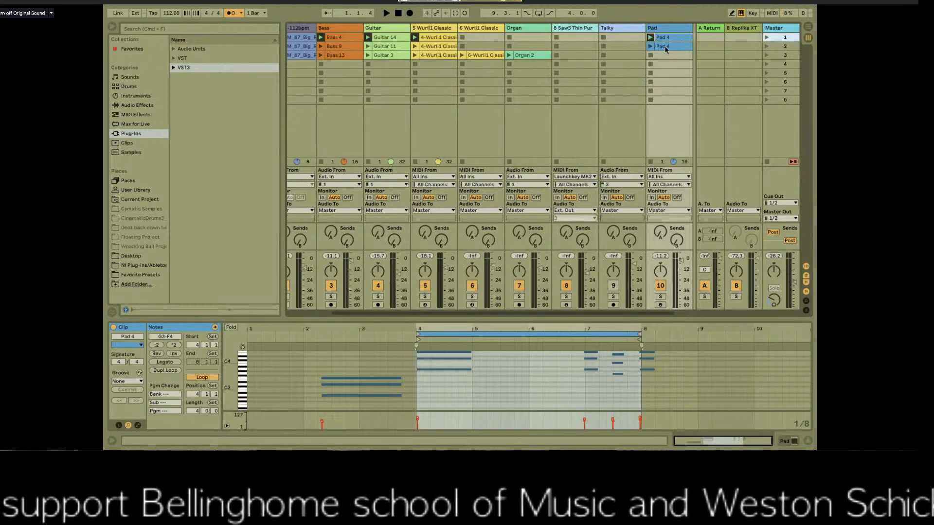
left_click(783, 46)
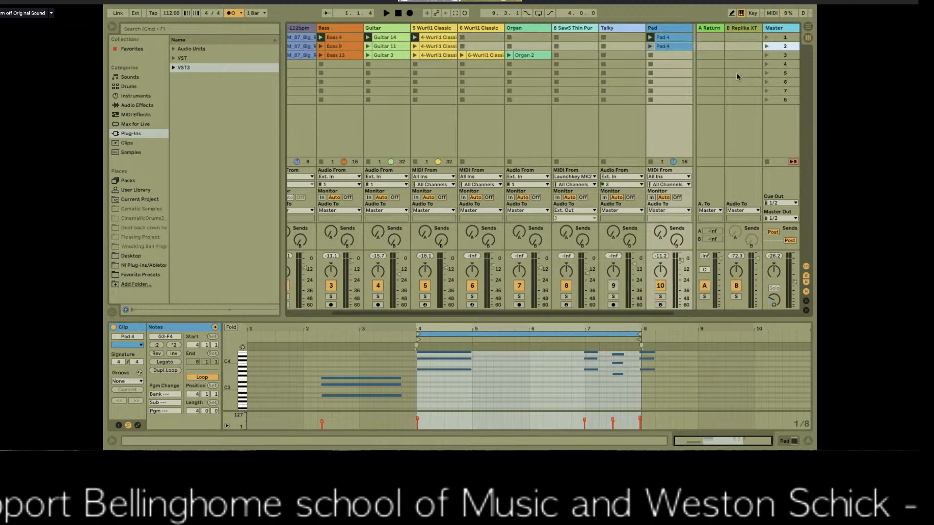
left_click(665, 58)
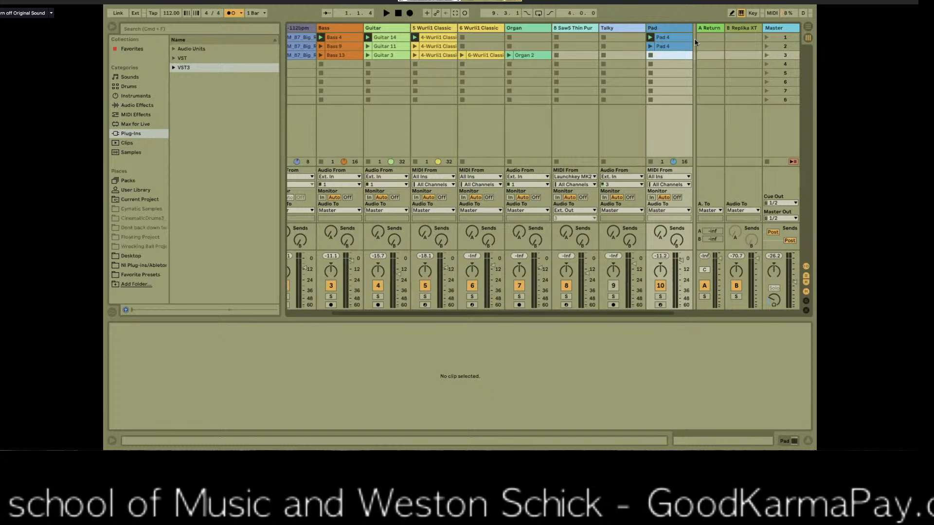
Set the audio output device to Komplete Audio 6 (6 In, 6 Out)
scroll(516, 87, "right", 3)
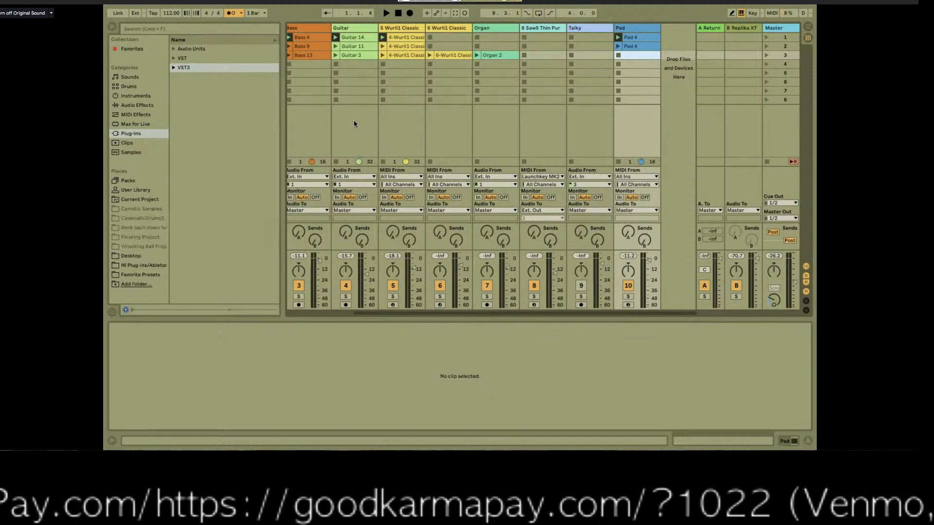
left_click(497, 128)
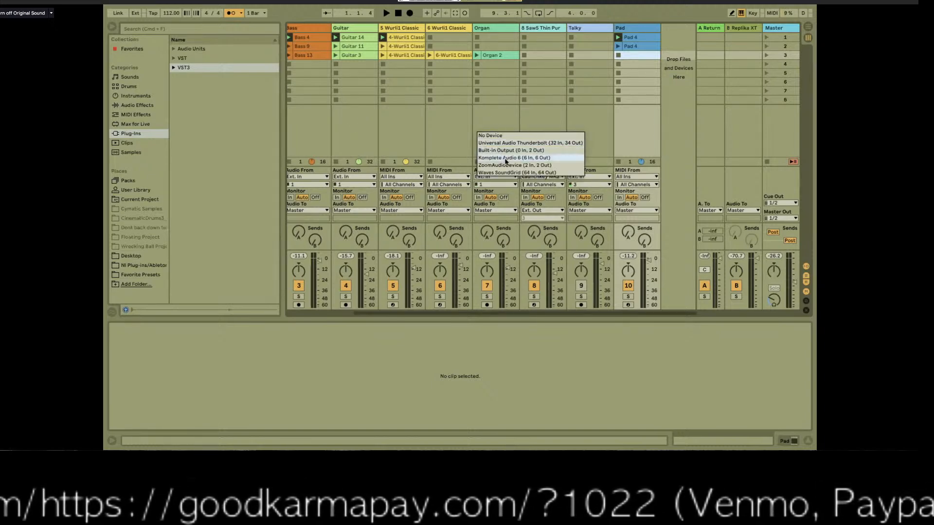
left_click(538, 159)
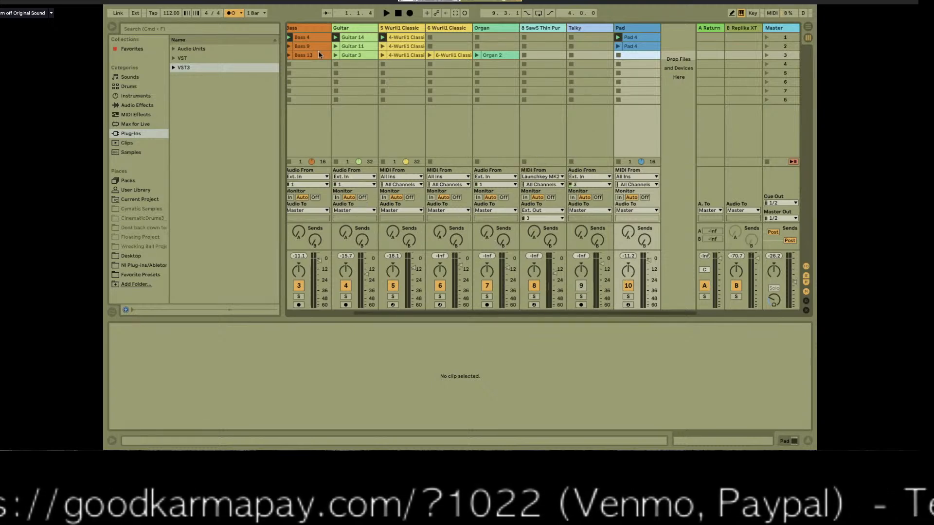
Arm the 8 Saw5 Thin Pure and Talky tracks, activate Talky, and record an eight-bar clip into Talky's second slot
left_click(534, 305)
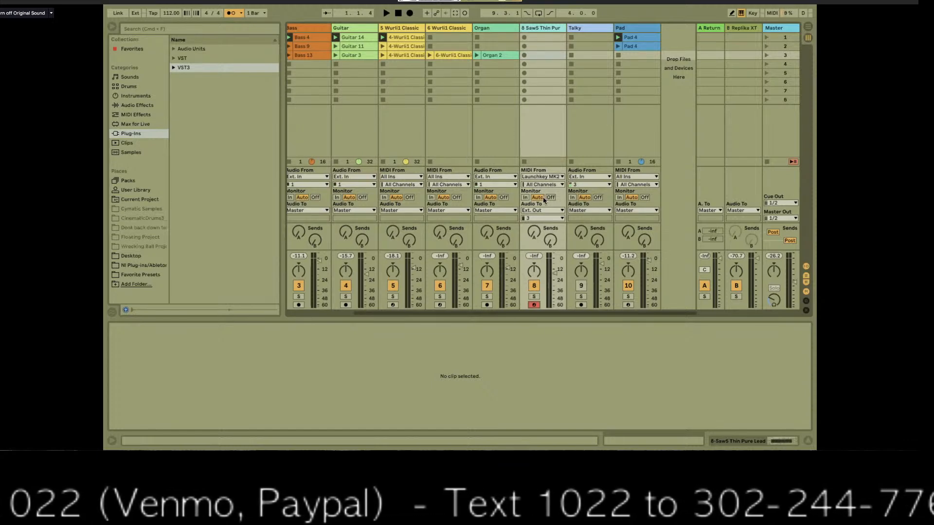
left_click(584, 306)
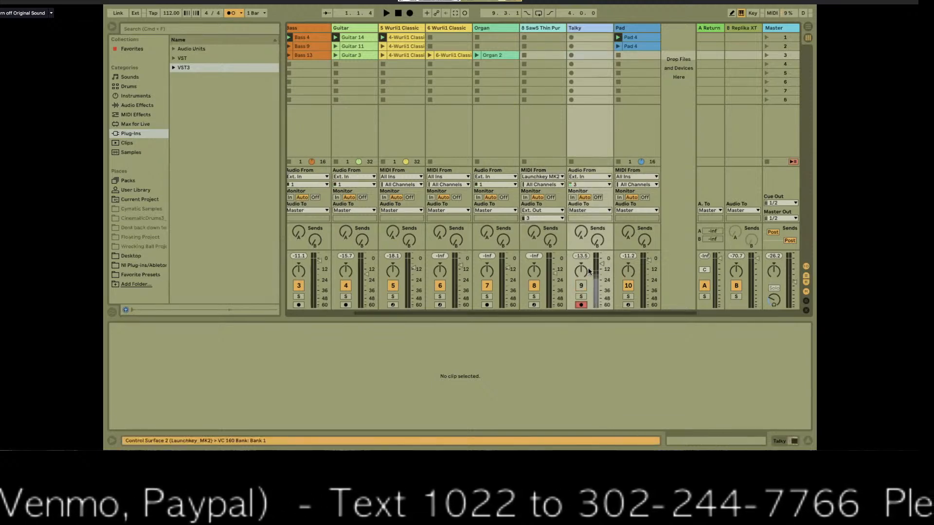
left_click(580, 286)
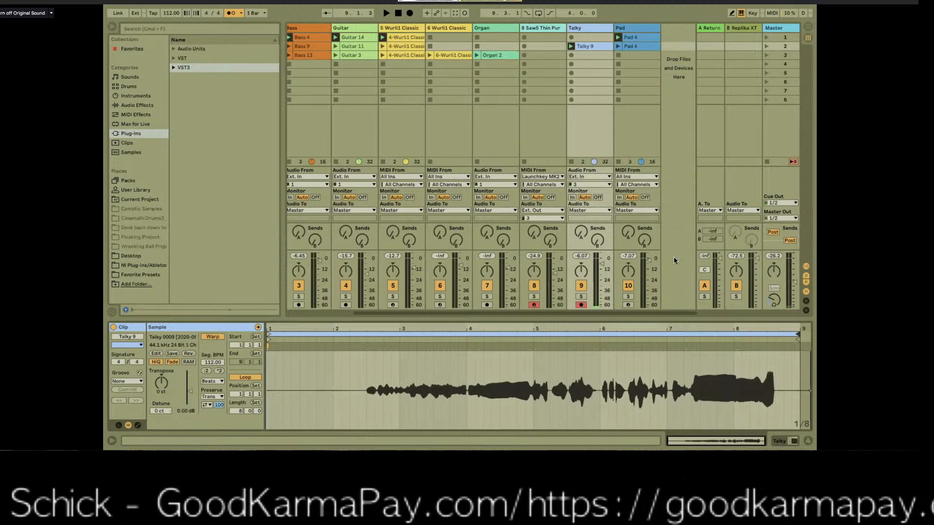
Solo the Talky track, move its recorded clip's loop start to 2.3.1 and play it back
left_click(581, 296)
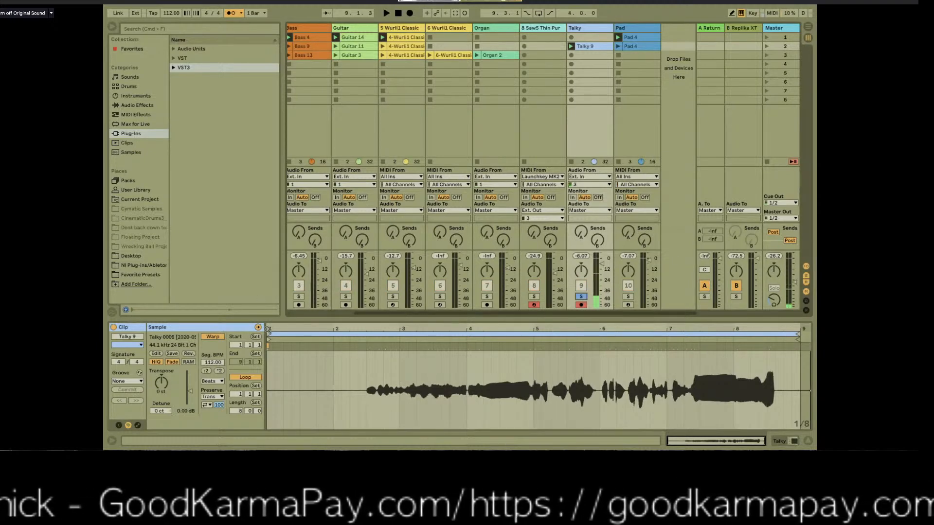
mouse_move(269, 346)
left_mouse_down()
mouse_move(388, 348)
mouse_move(364, 348)
left_mouse_up()
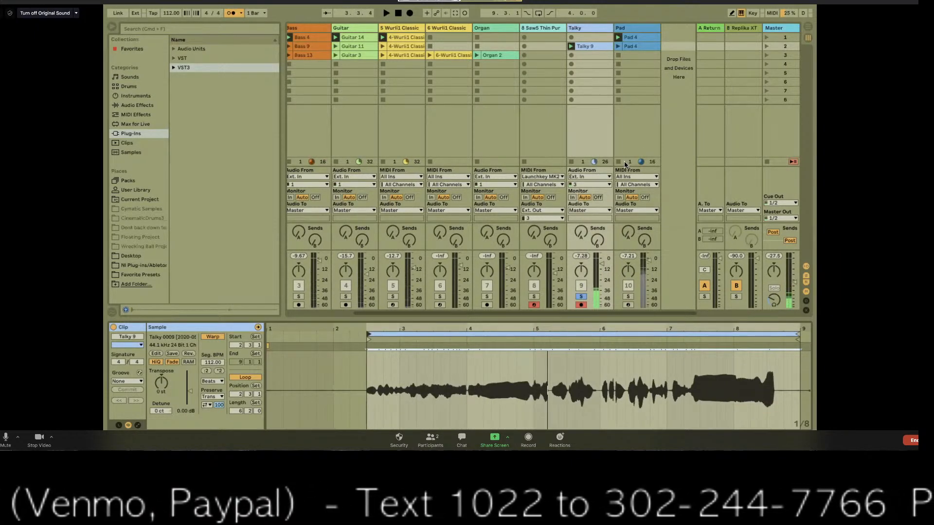
left_click(550, 126)
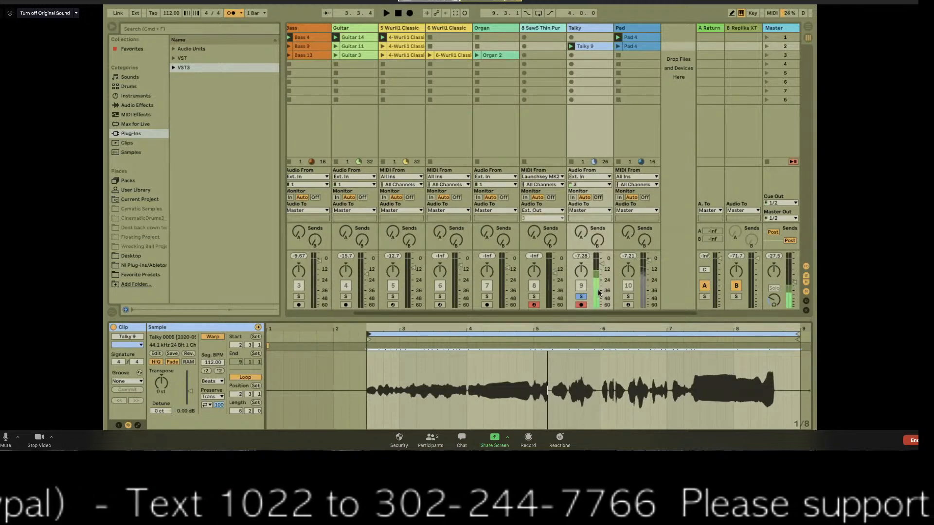
key("space")
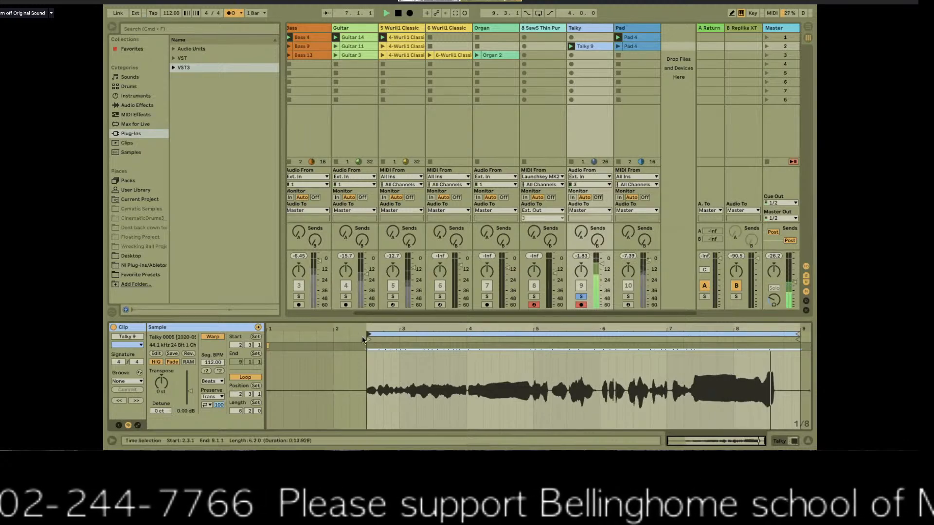
key("space")
Set the Talky clip's loop to four bars, from bar 3 to bar 7, play it back and unsolo the track
left_click_drag(368, 337, 402, 340)
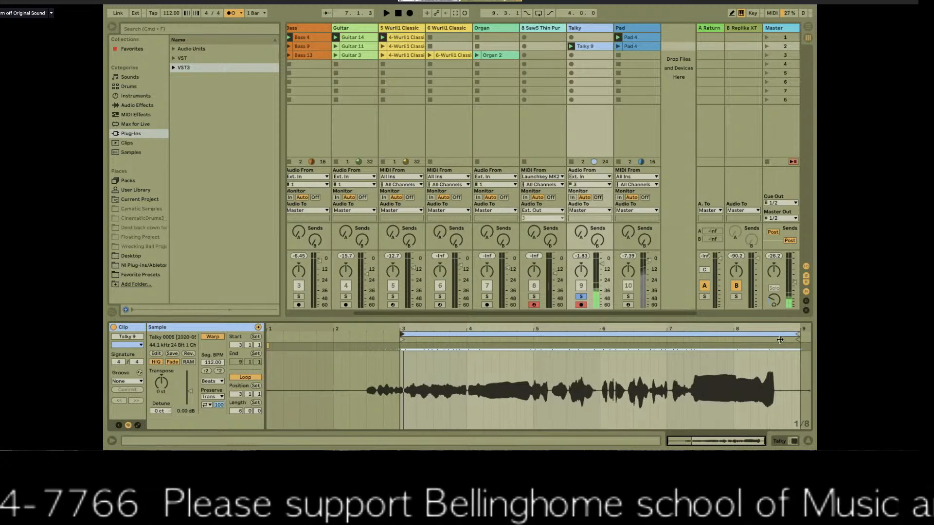
left_click_drag(791, 335, 662, 346)
key("space")
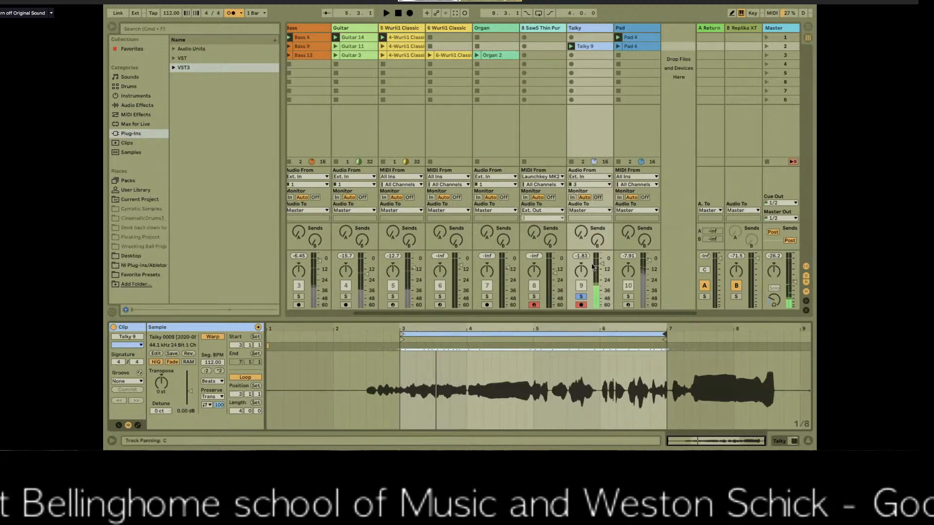
left_click(581, 297)
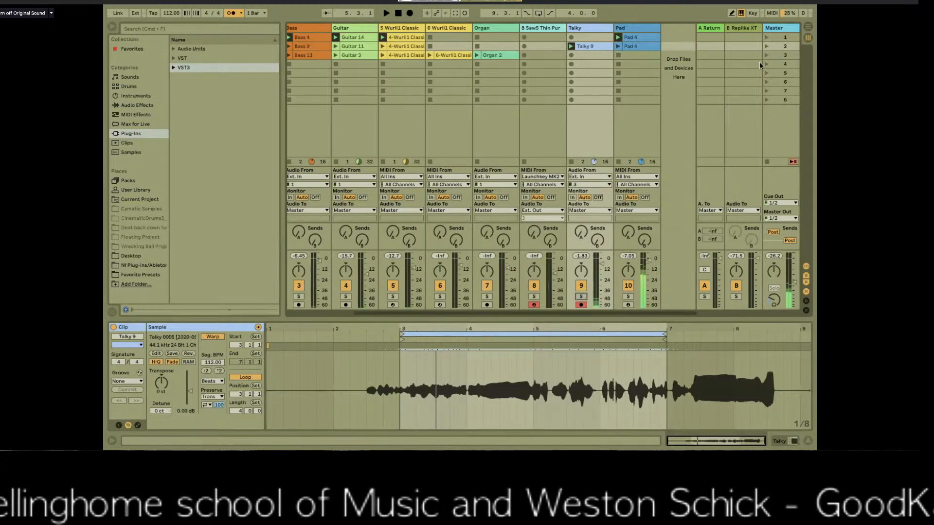
Play scene 2 and set the Talky clip's loop to four bars, from bar 4 to bar 8
left_click(765, 46)
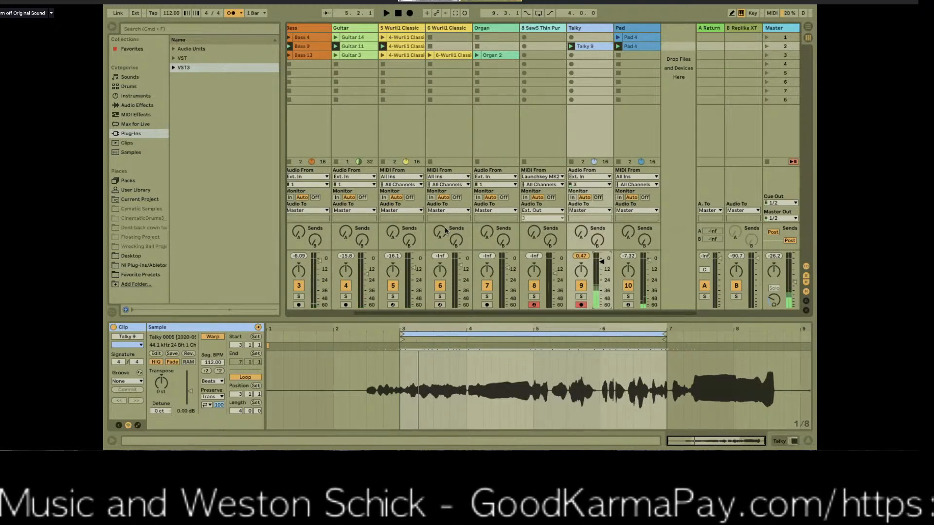
left_click_drag(402, 334, 468, 335)
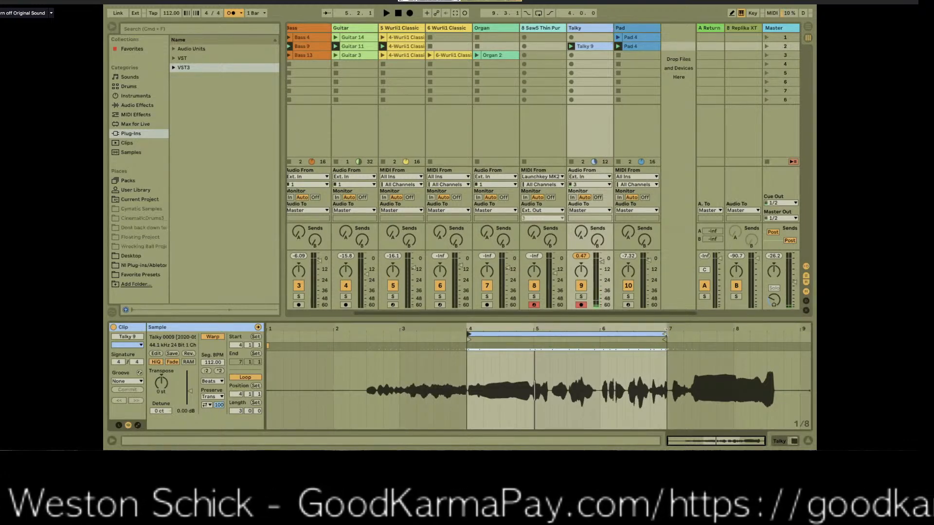
left_click_drag(664, 335, 732, 335)
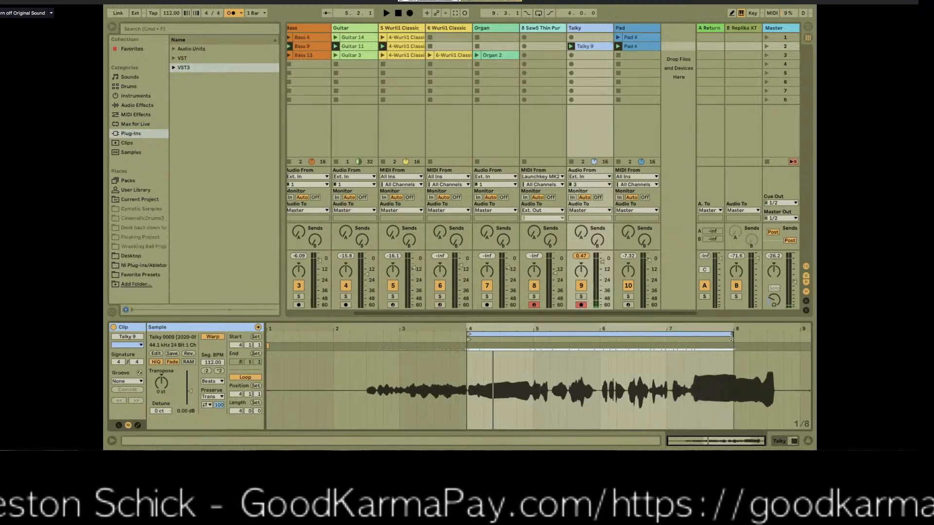
key("space")
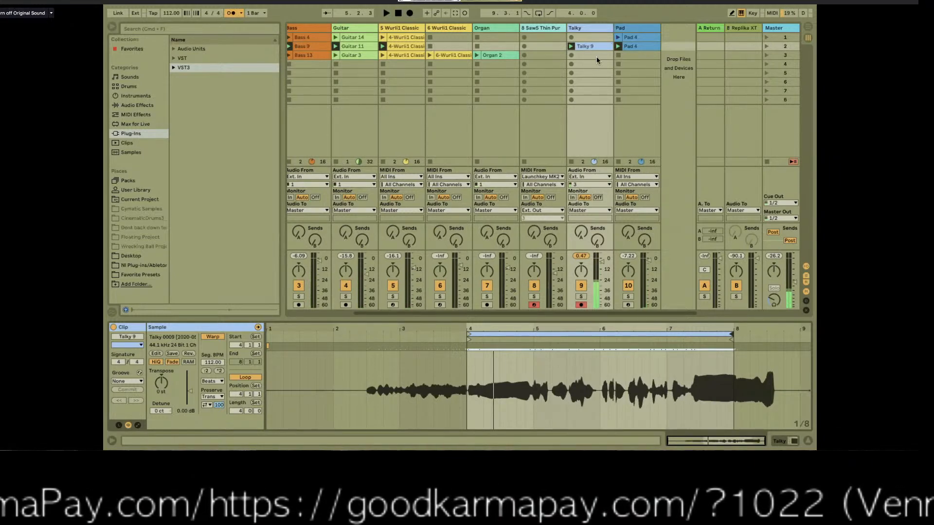
scroll(596, 56, "left", 3)
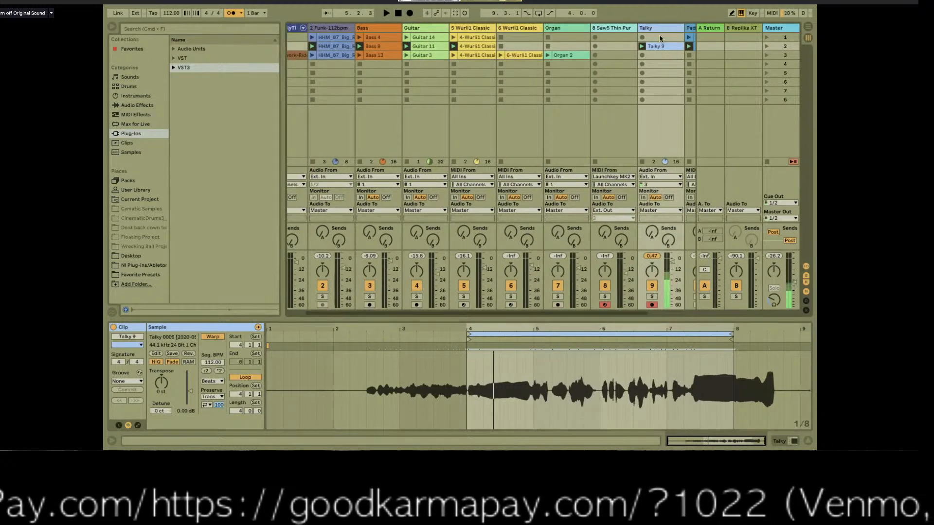
scroll(611, 71, "right", 2)
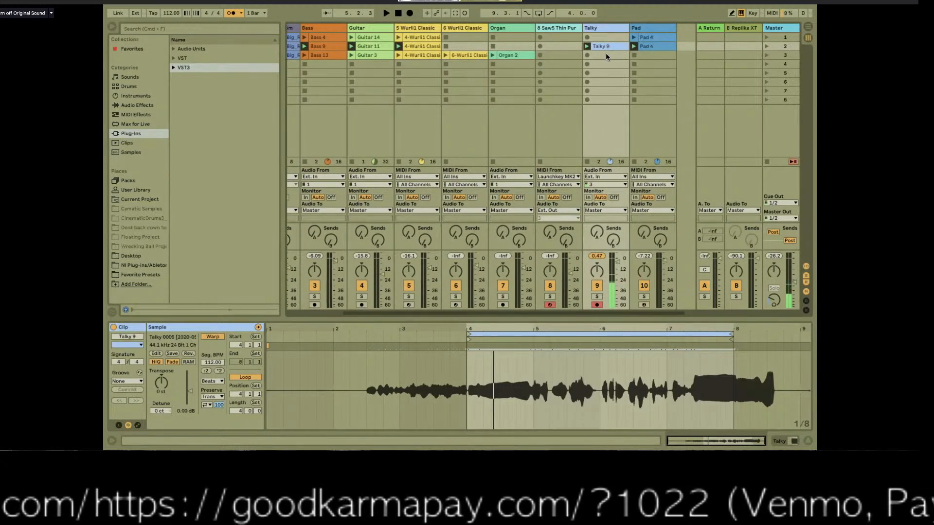
scroll(524, 40, "right", 1)
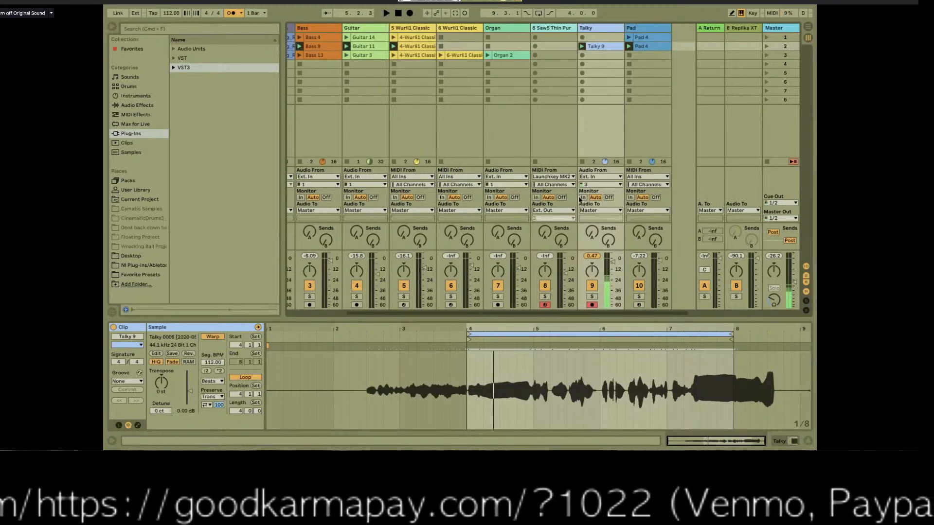
left_click(591, 288)
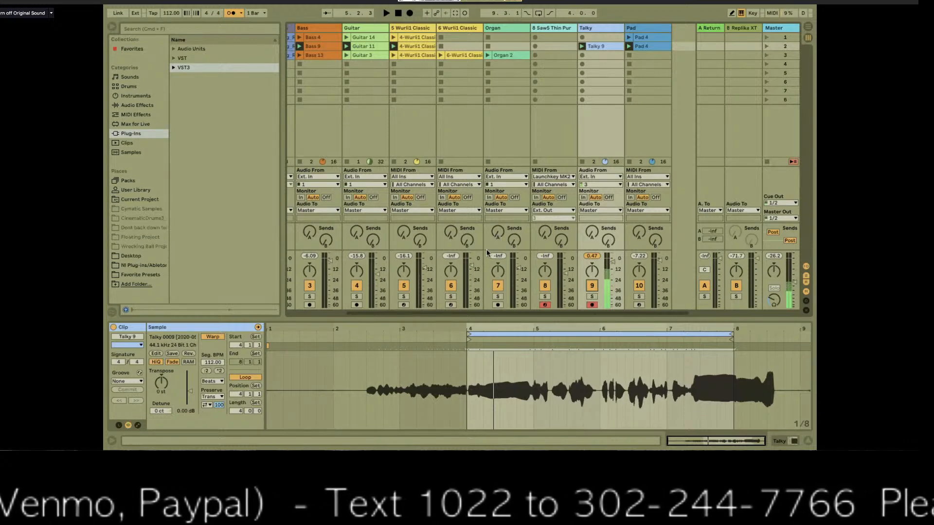
scroll(365, 73, "right", 1)
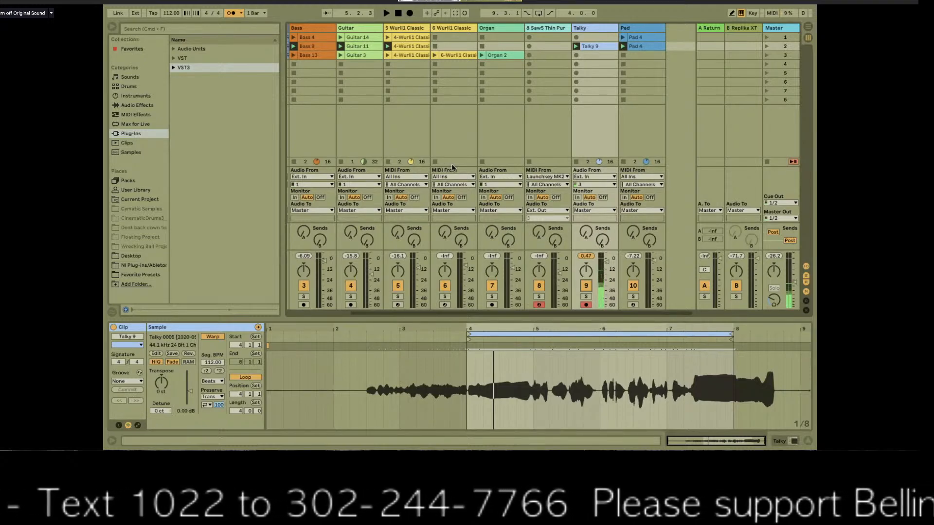
Delete all previously recorded material in the Arrangement from bar 10 onward across every track
scroll(635, 262, "right", 2)
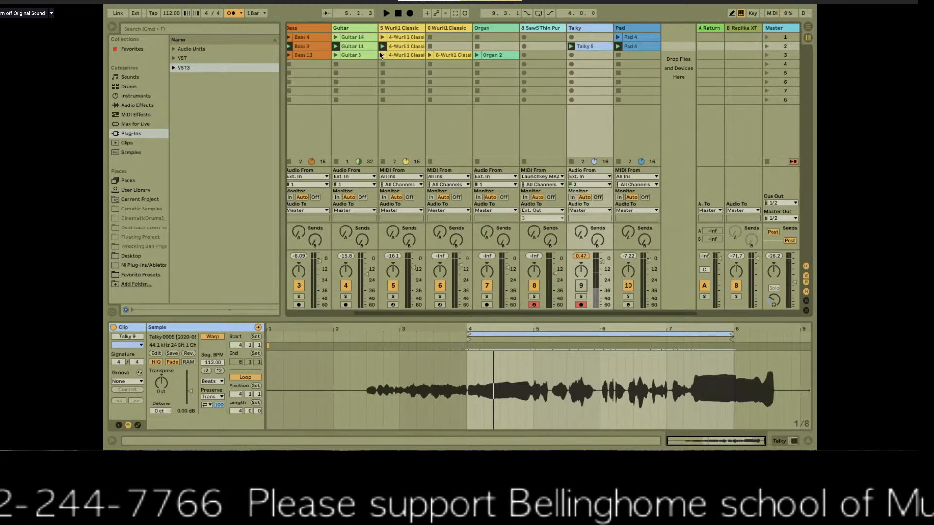
scroll(409, 73, "left", 3)
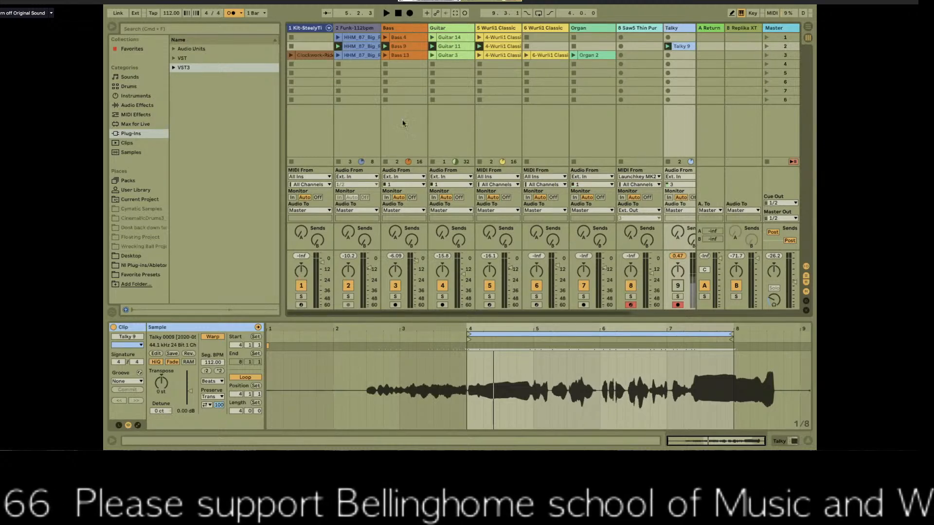
key("Tab")
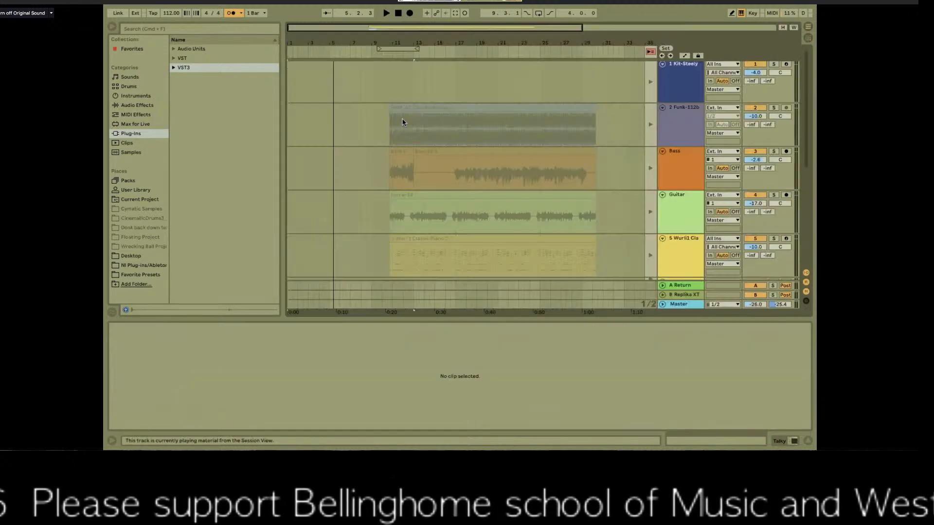
left_click(375, 105)
left_click_drag(376, 103, 687, 419)
key("Delete")
scroll(495, 251, "down", 5)
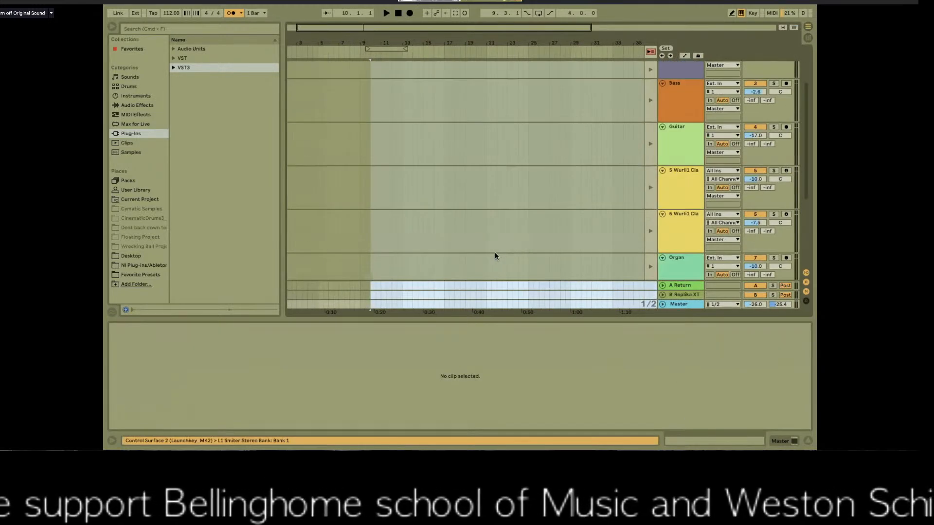
scroll(495, 251, "up", 5)
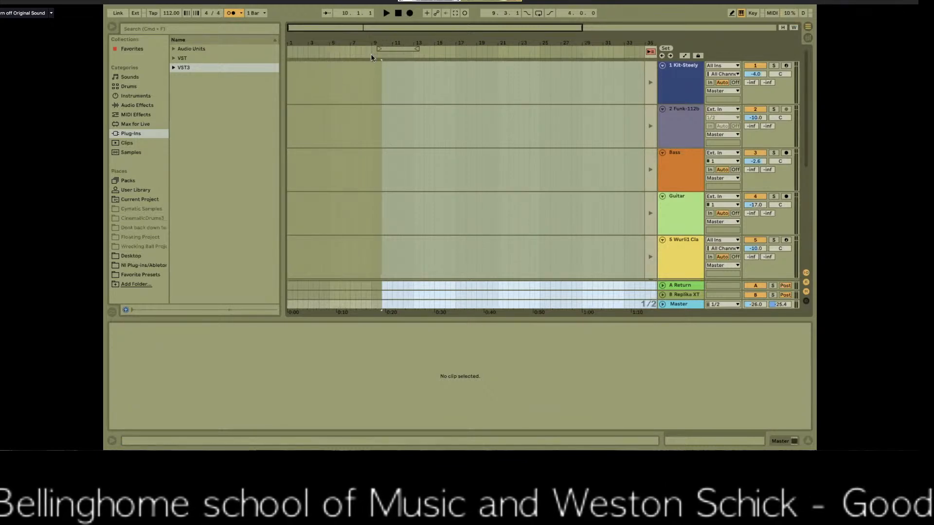
Set the Arrangement insert point to bar 17 on the 1 Kit-SteelyTight track
scroll(367, 68, "down", 1)
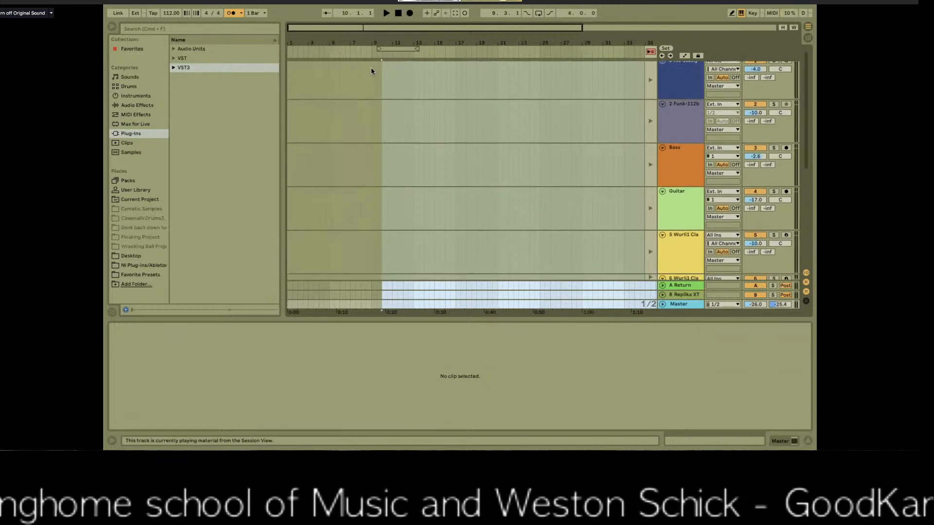
left_click(371, 71)
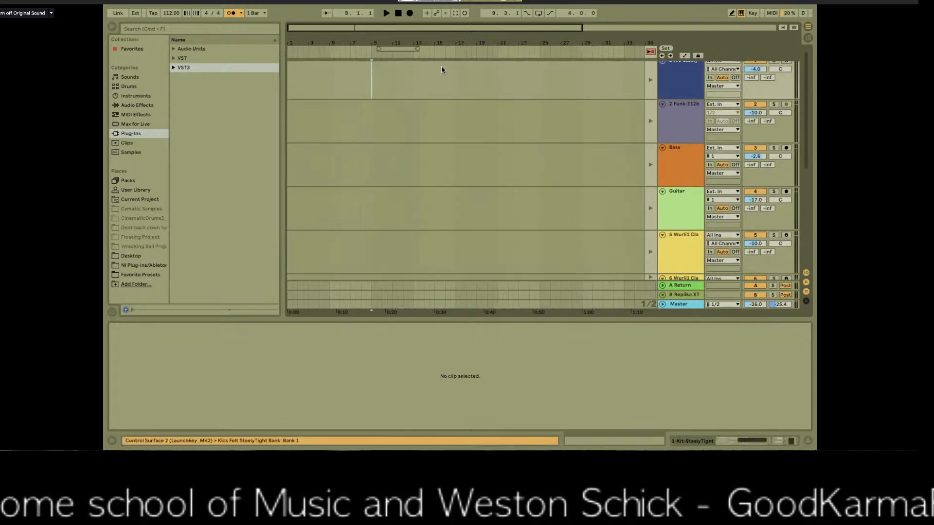
double_click(411, 81)
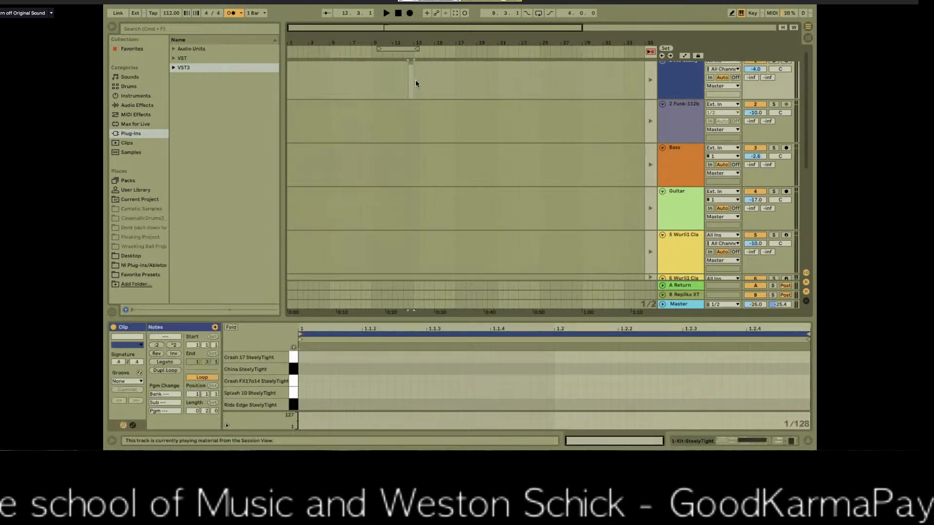
left_click(415, 80)
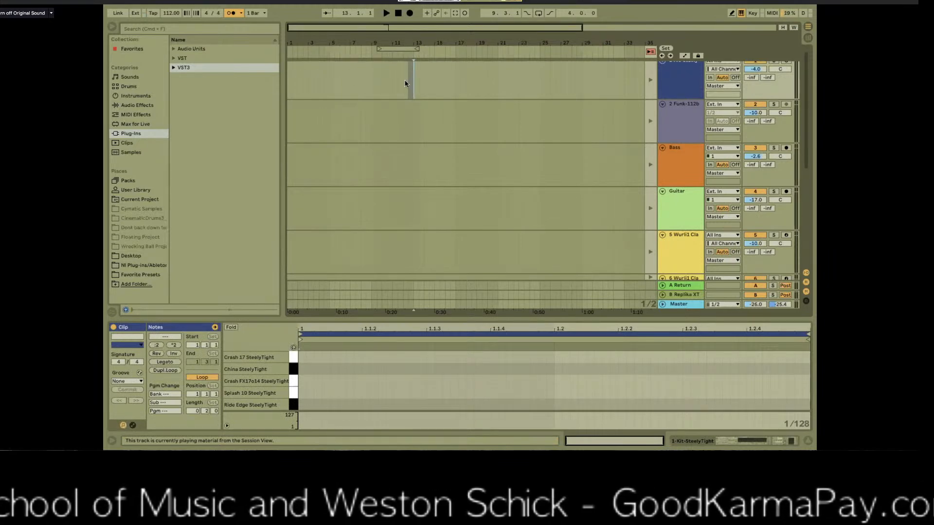
left_click(288, 82)
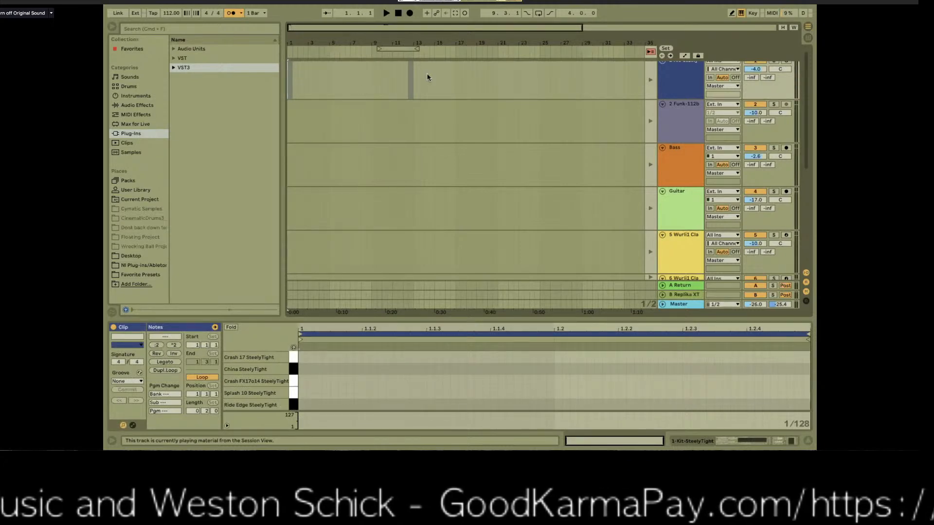
left_click(405, 83)
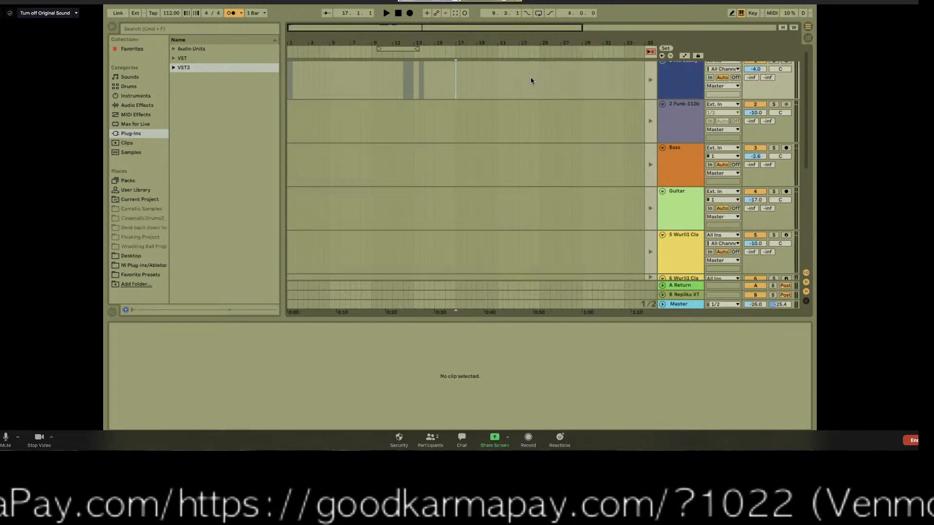
Return to the Session View, start recording into the Arrangement and launch scene 1
key("Tab")
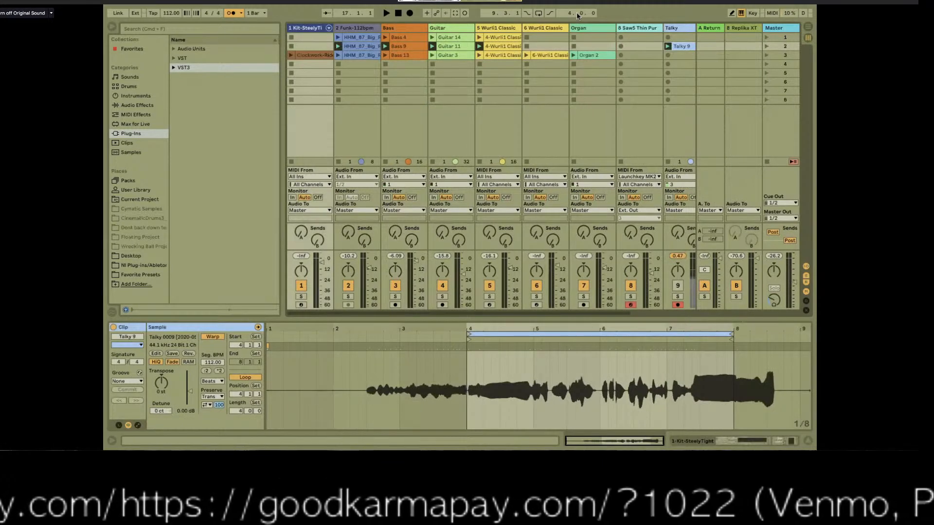
left_click(784, 37)
left_click(410, 14)
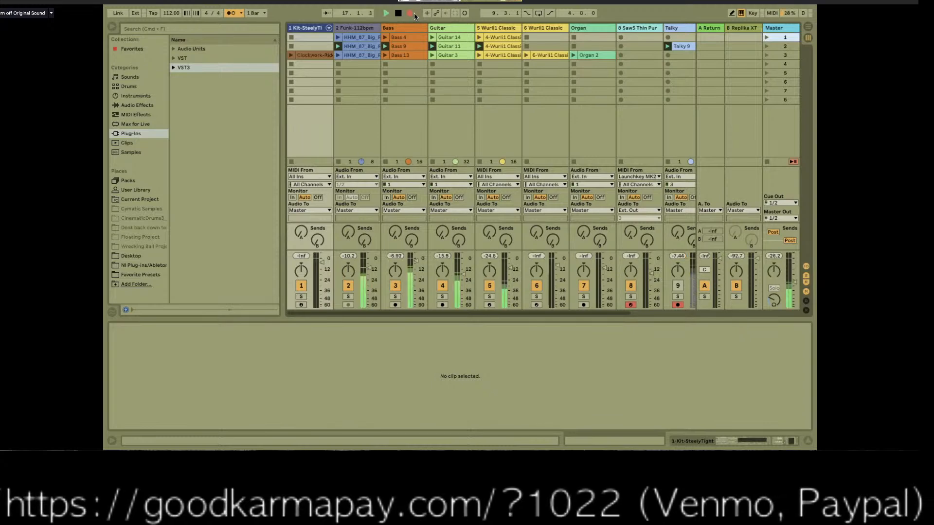
left_click(764, 38)
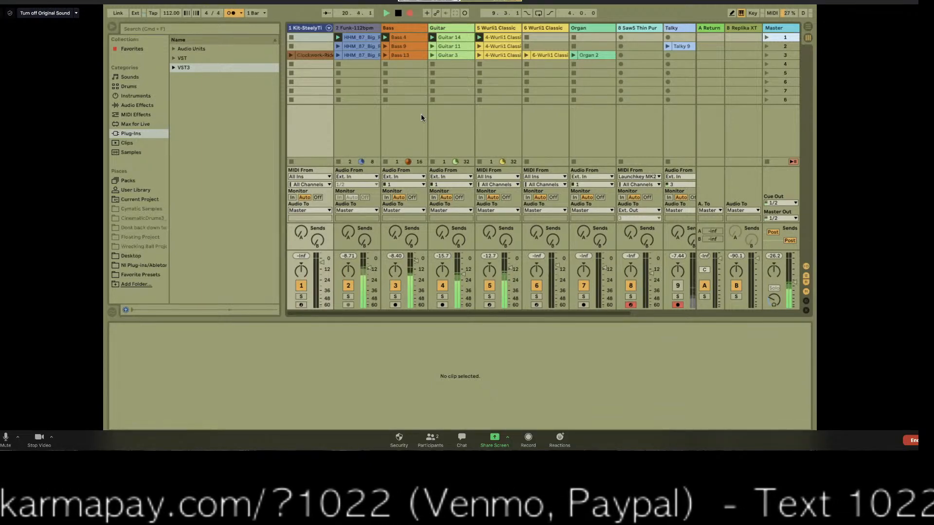
scroll(424, 112, "right", 3)
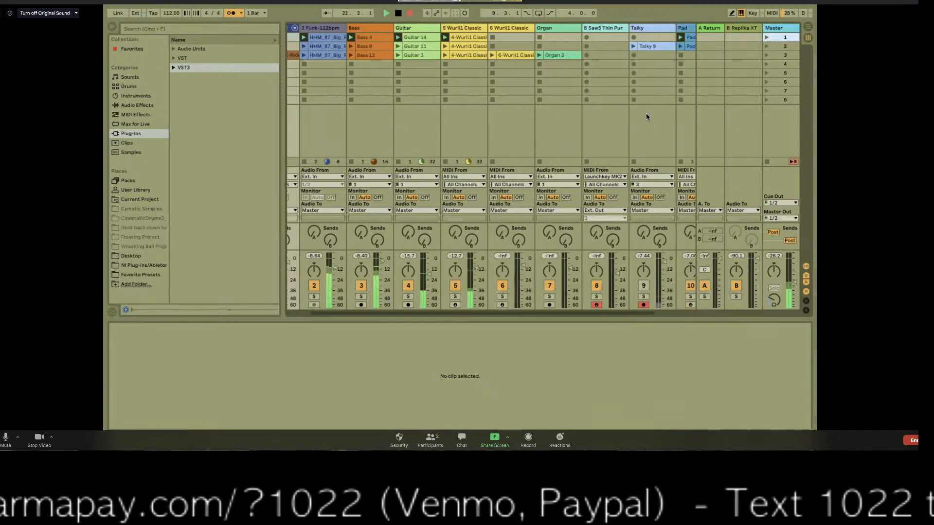
Launch scene 2 while recording and slightly lower the Pad track's volume
left_click(763, 45)
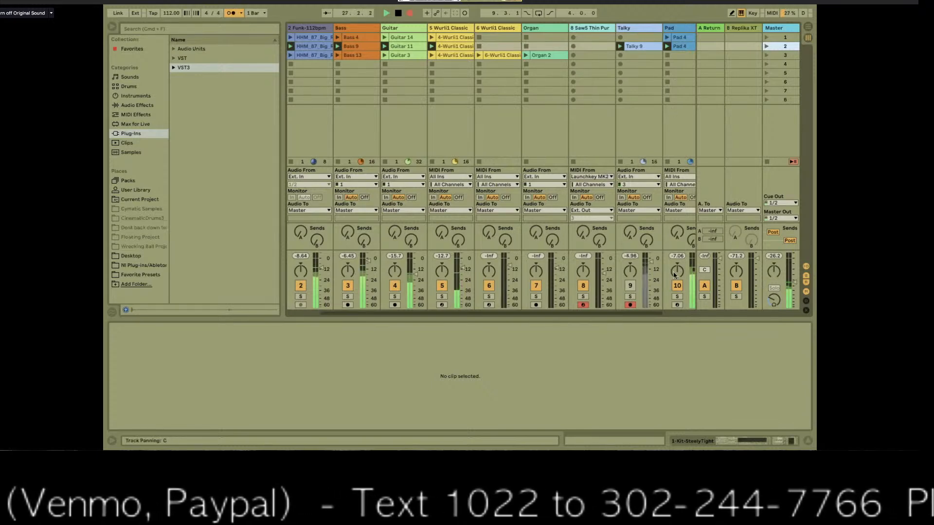
scroll(657, 257, "right", 3)
left_click_drag(650, 261, 650, 266)
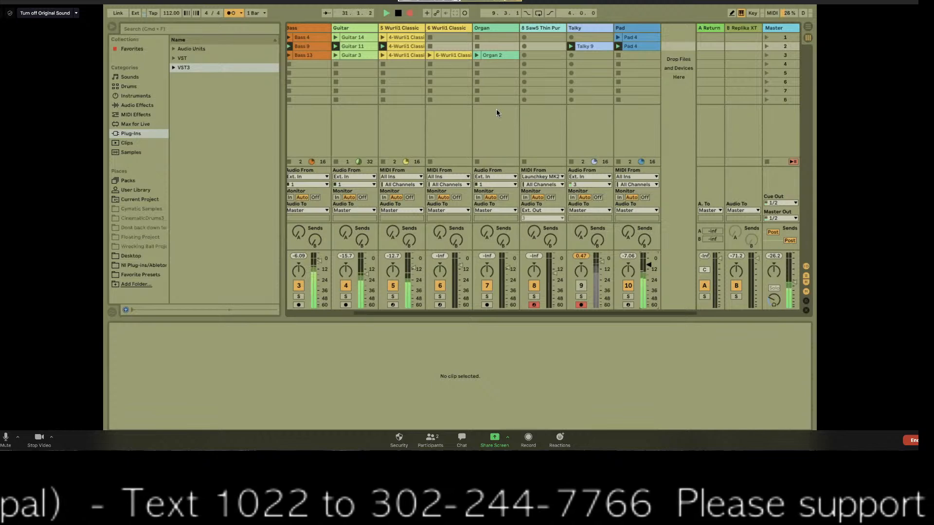
Launch scene 3, go back to scene 2 and stop the Arrangement recording
left_click(766, 55)
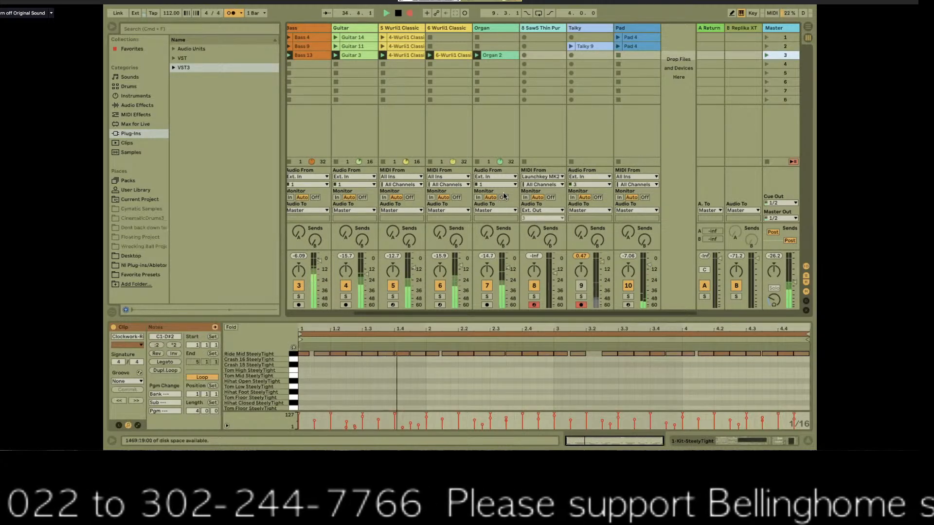
scroll(504, 196, "left", 2)
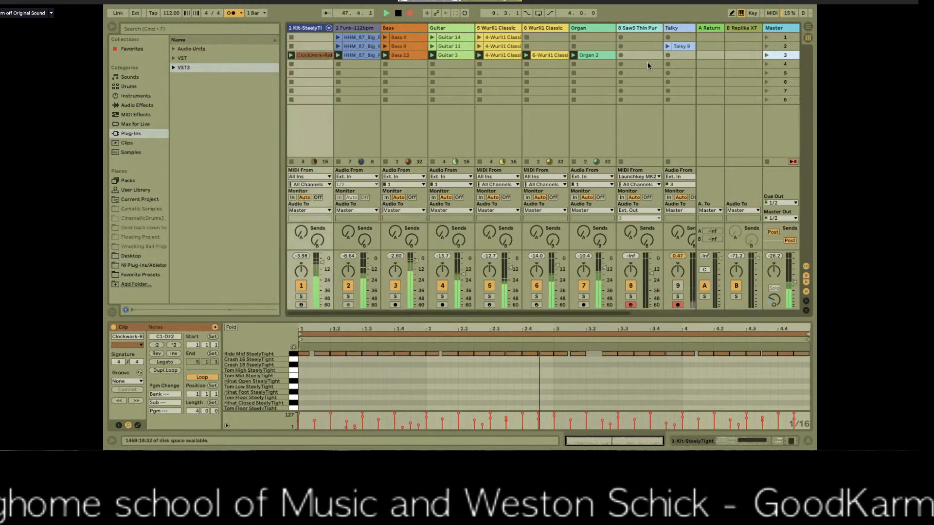
scroll(647, 62, "right", 4)
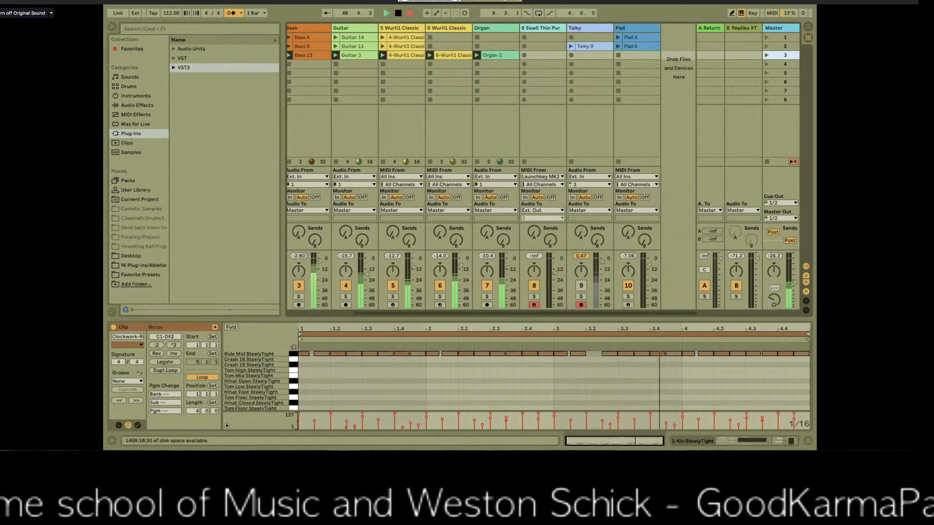
left_click(764, 45)
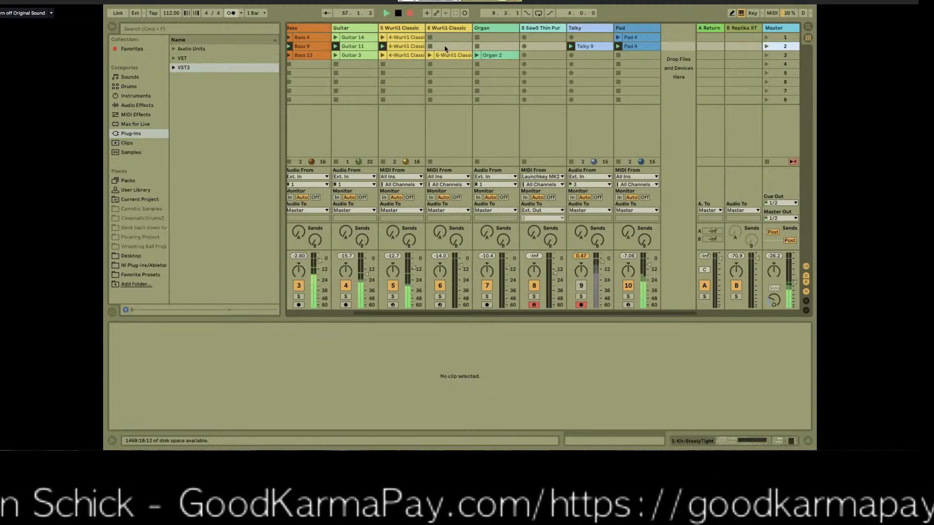
key("space")
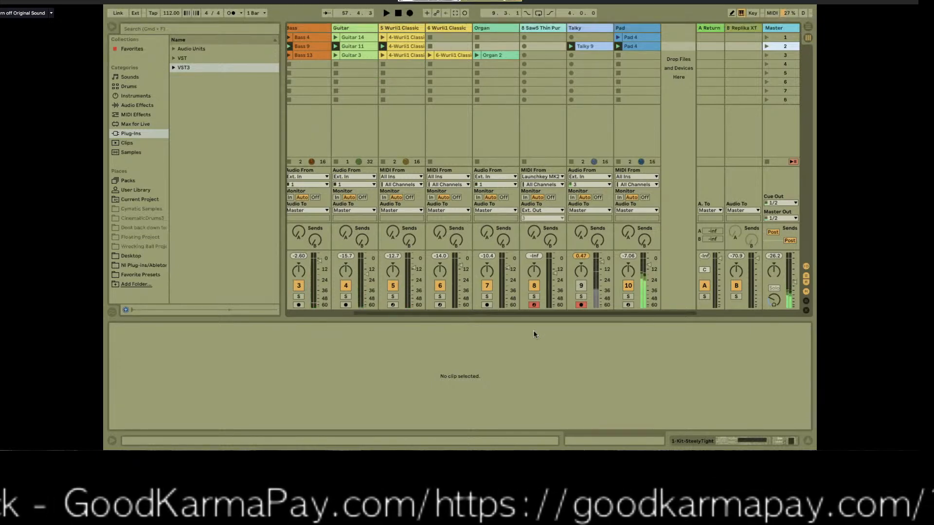
Deactivate the Pad track and switch playback on all tracks back to the recorded Arrangement
left_click(631, 286)
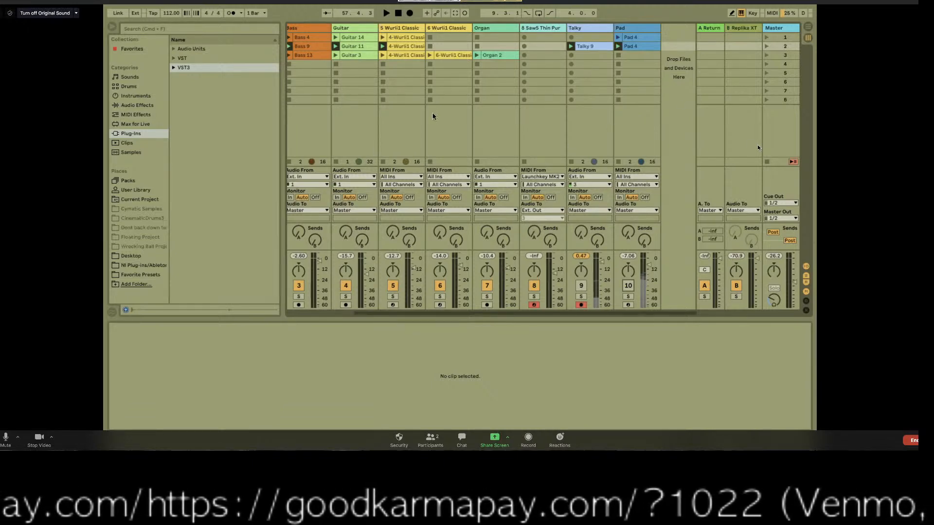
key("Tab")
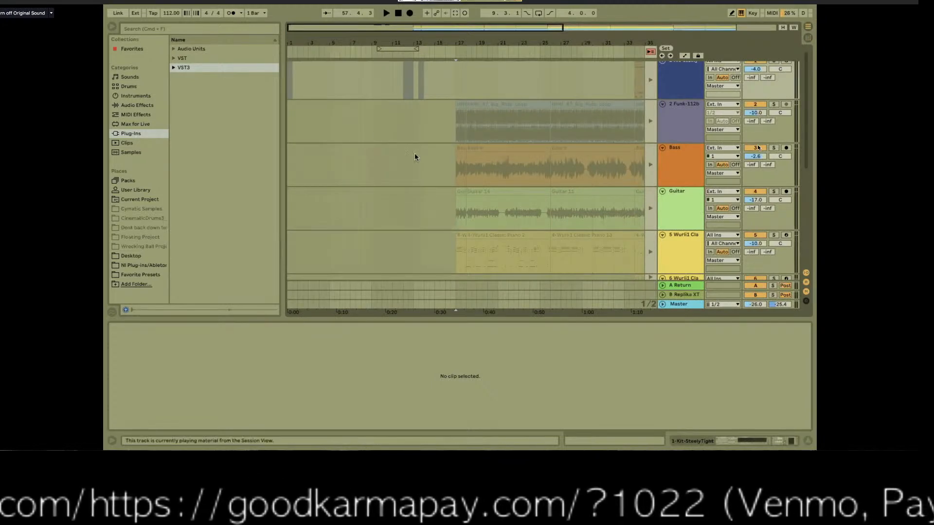
scroll(415, 153, "right", 2)
scroll(424, 148, "down", 1)
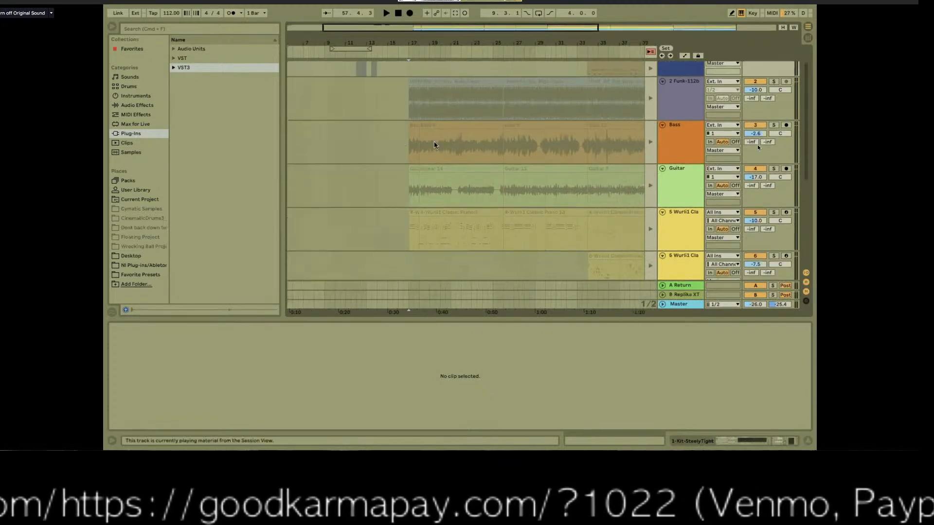
left_click(650, 52)
Delete the stray empty MIDI clips between 10.3.1 and 15.3.1 on the 1 Kit-SteelyTight track
scroll(330, 120, "down", 2)
scroll(330, 119, "right", 2)
scroll(329, 117, "up", 3)
scroll(330, 117, "right", 2)
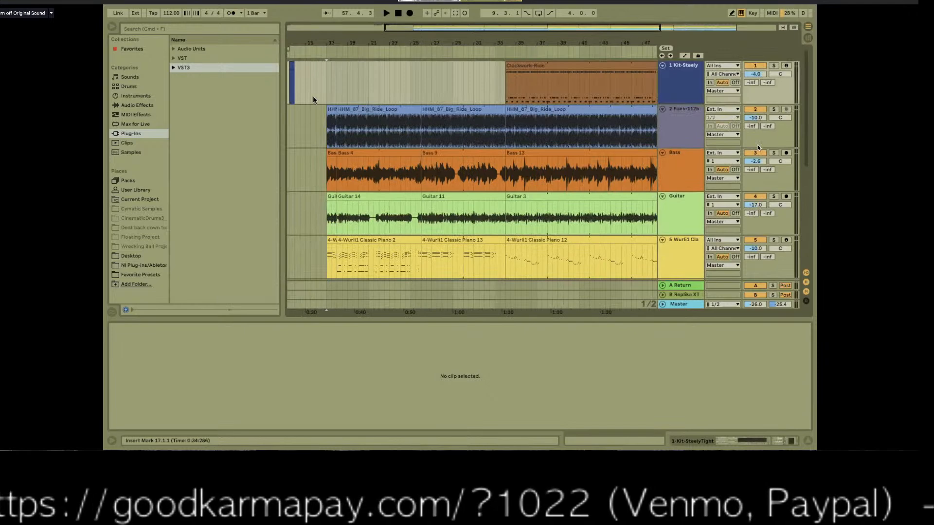
scroll(325, 91, "left", 3)
left_click_drag(366, 88, 316, 90)
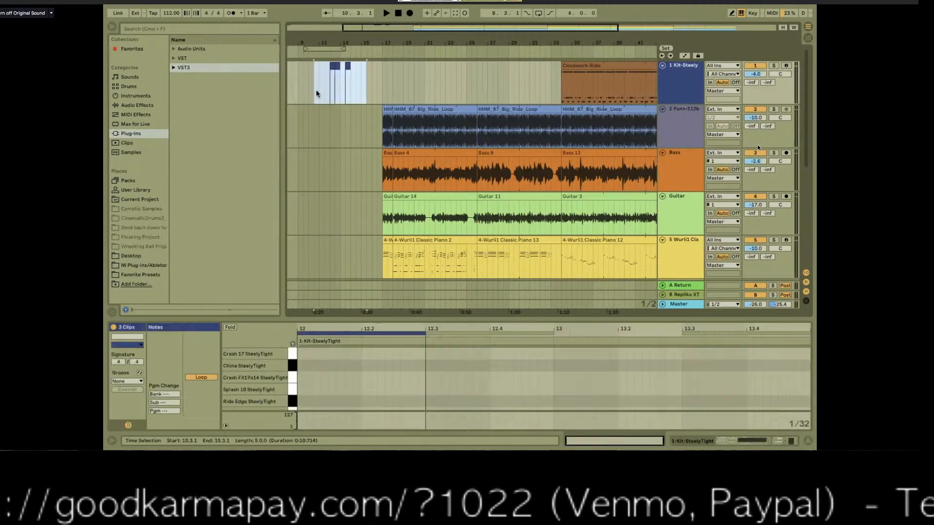
Examine the recorded clips across all Arrangement tracks, looking closely at the scene 3 section around bars 34 to 37
scroll(347, 103, "down", 2)
scroll(348, 103, "right", 2)
scroll(348, 104, "down", 2)
scroll(348, 104, "right", 2)
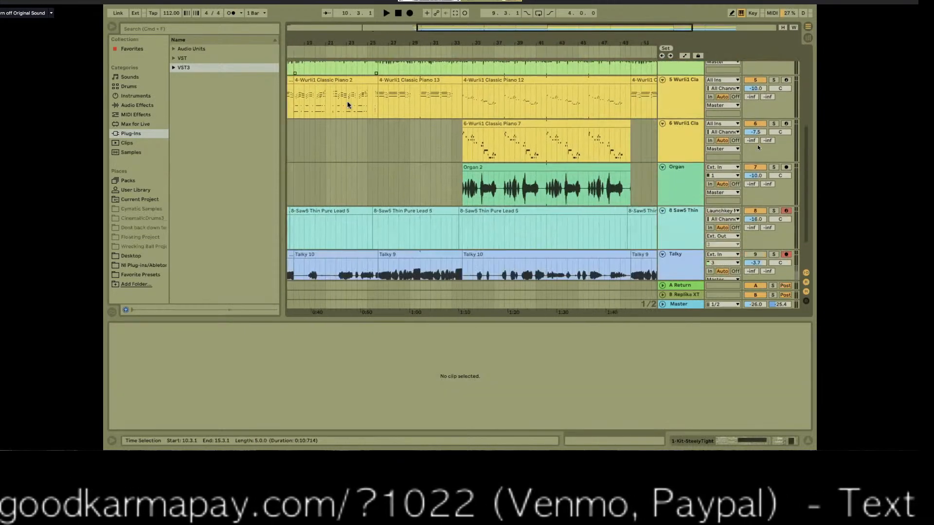
scroll(346, 101, "up", 5)
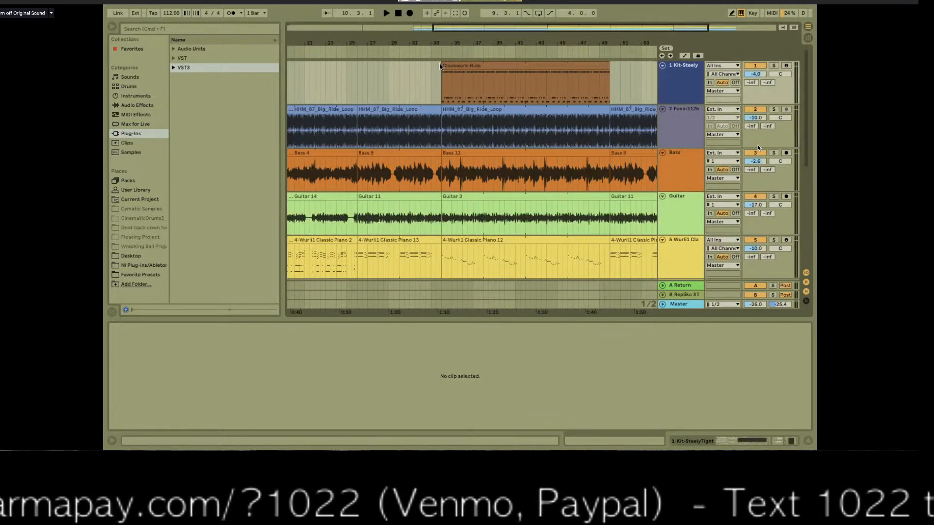
left_click(468, 53)
key("plus")
key("plus")
key("plus")
key("plus")
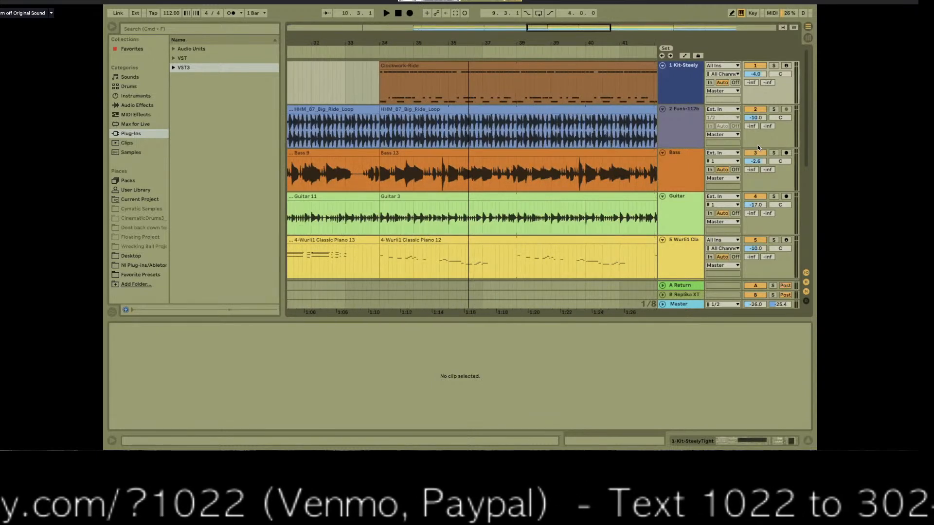
key("plus")
key("plus")
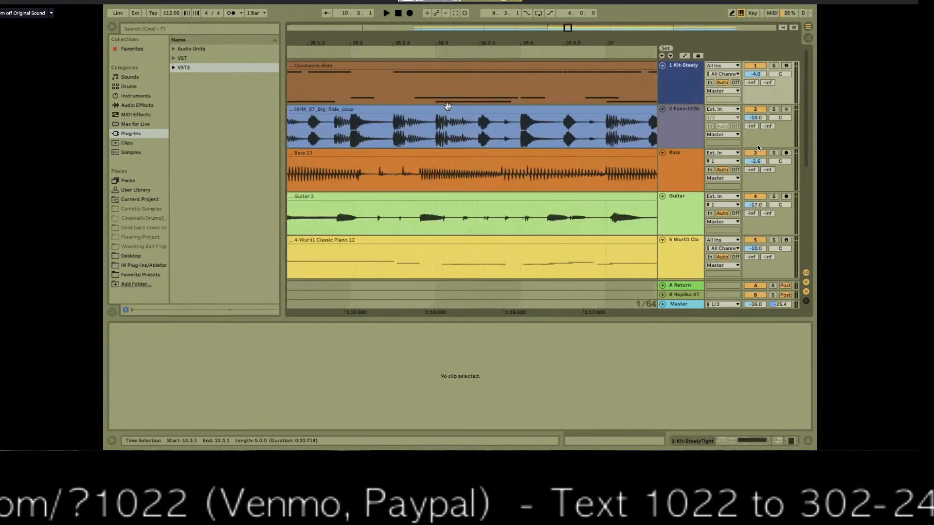
scroll(447, 106, "down", 2)
scroll(447, 105, "left", 3)
scroll(449, 106, "left", 7)
scroll(449, 106, "up", 1)
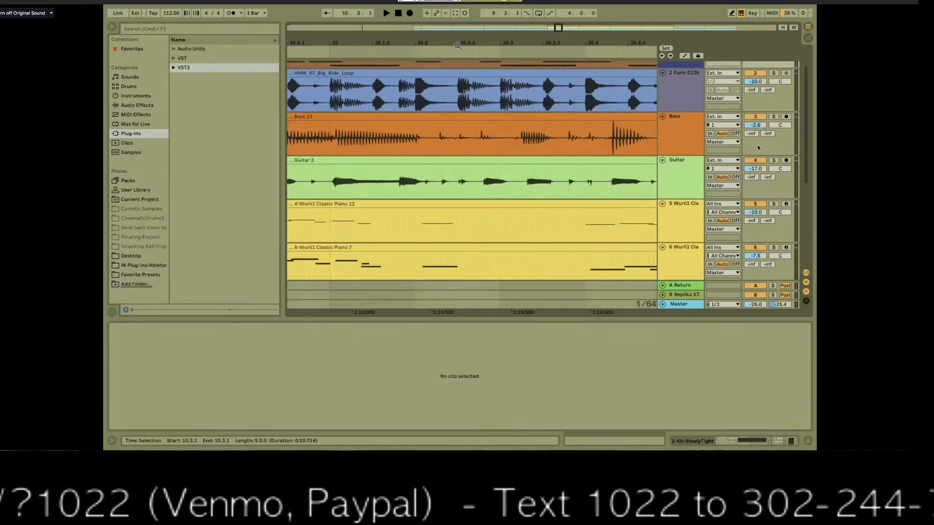
left_click_drag(458, 45, 457, 27)
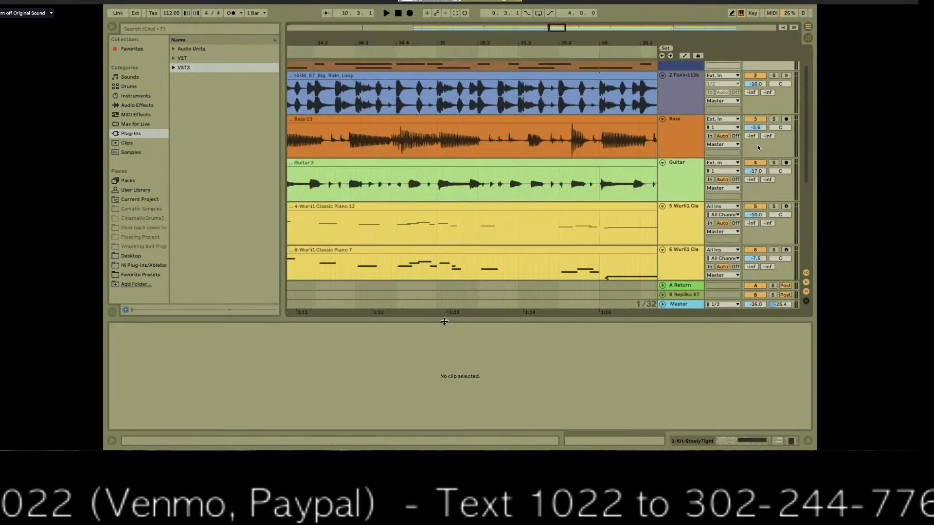
Collapse the clip detail area to enlarge the Arrangement and inspect the section before bar 34
left_click_drag(447, 319, 446, 352)
scroll(433, 250, "left", 8)
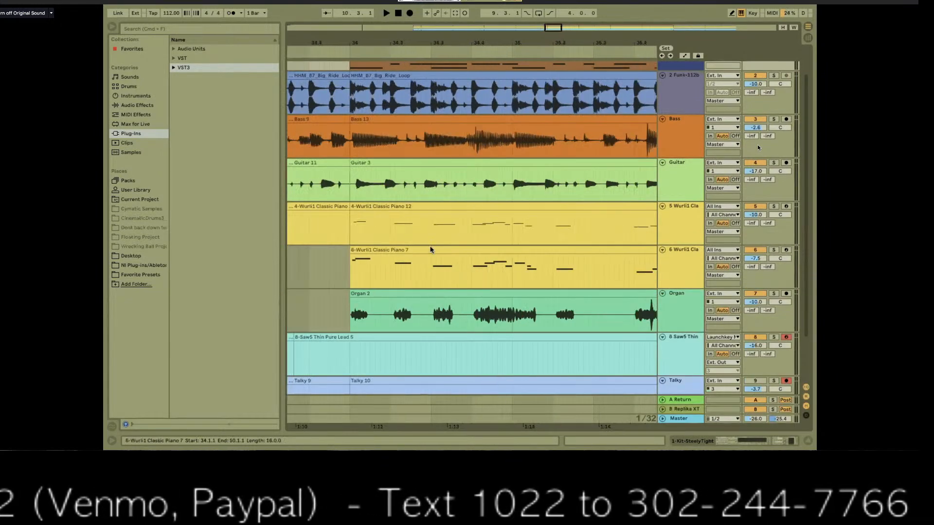
scroll(436, 246, "left", 5)
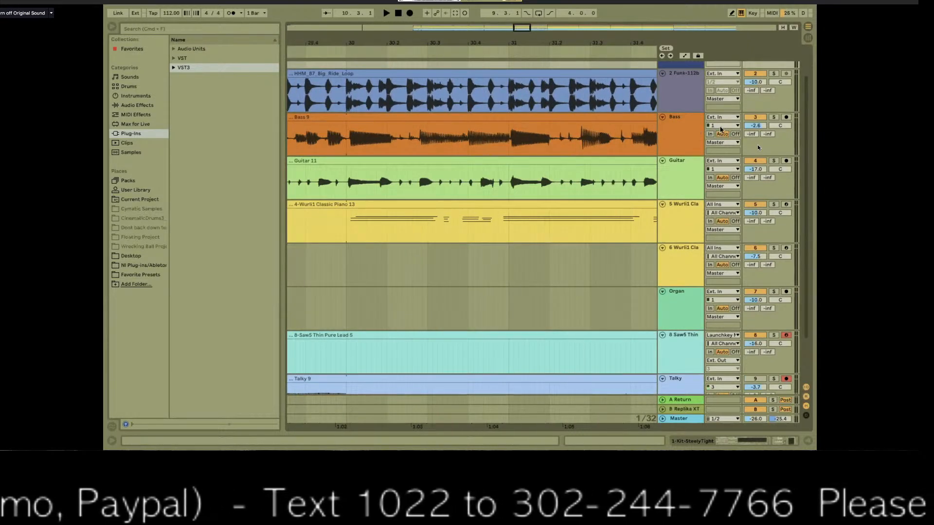
Select the Bass track and survey the recorded clips on all Arrangement tracks from bar 17 through the end of the recording
left_click(679, 133)
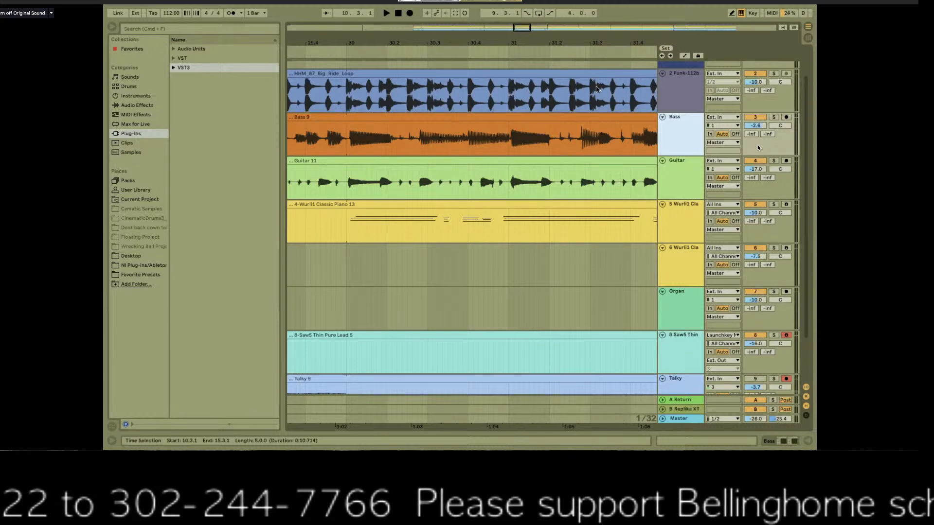
left_click_drag(625, 44, 621, 46)
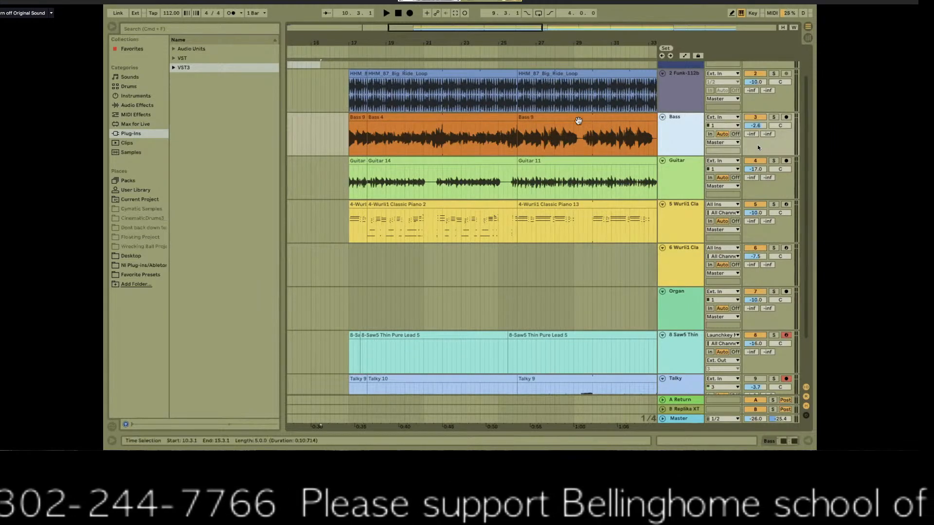
scroll(574, 119, "right", 10)
scroll(574, 119, "down", 2)
scroll(571, 121, "right", 10)
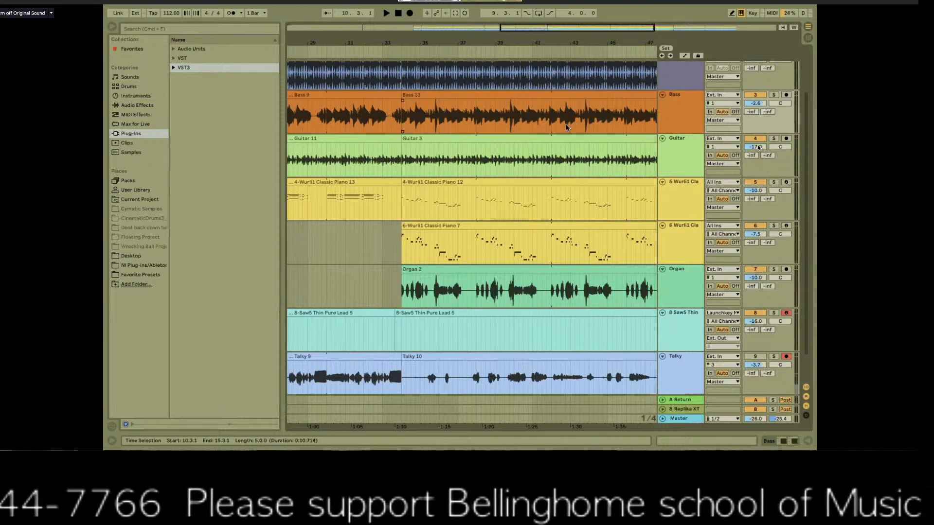
scroll(569, 124, "right", 10)
scroll(565, 126, "right", 8)
scroll(567, 127, "down", 1)
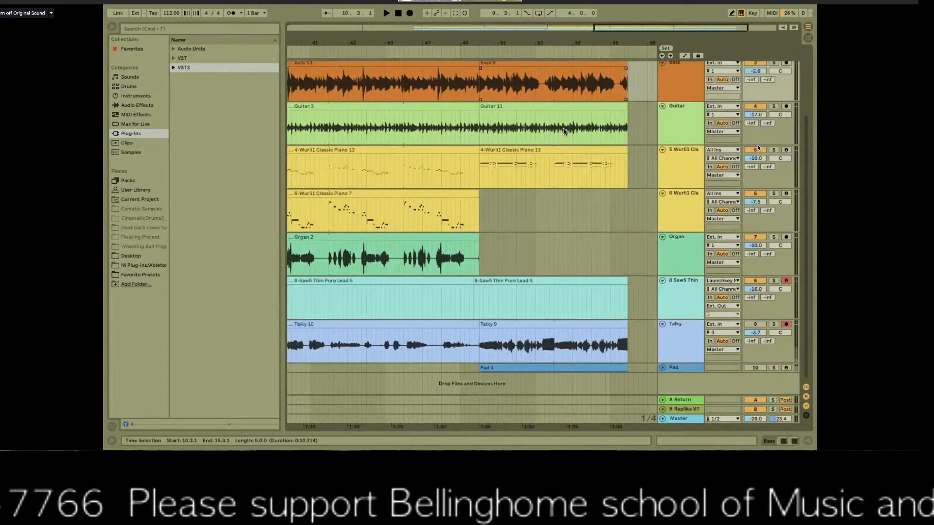
scroll(568, 131, "up", 2)
scroll(568, 130, "up", 2)
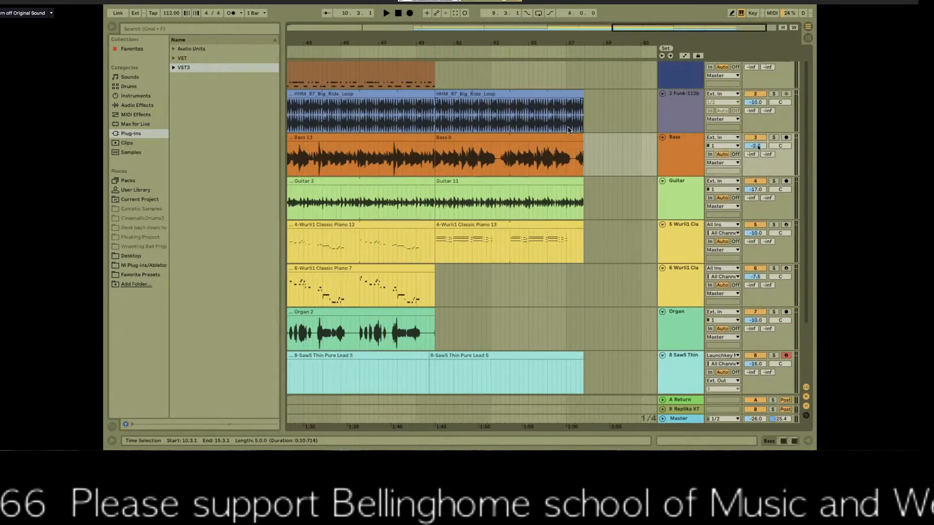
scroll(569, 130, "left", 8)
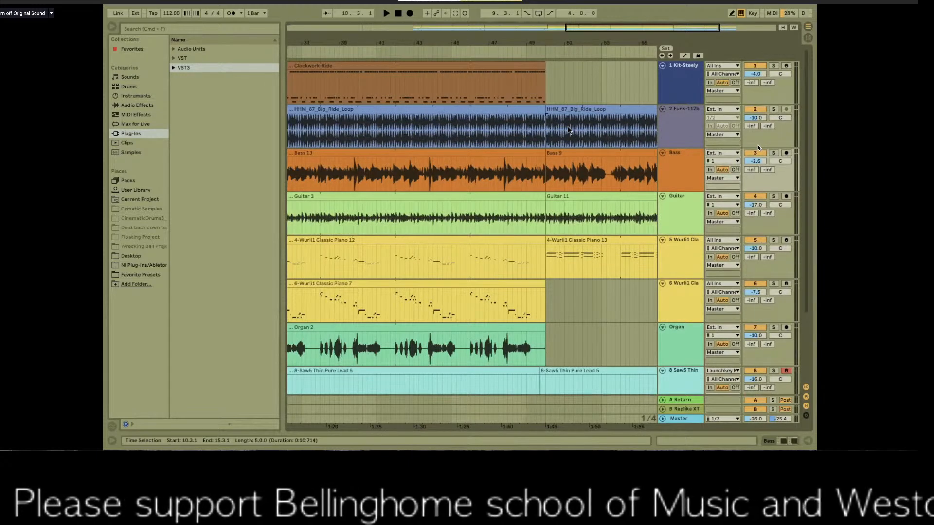